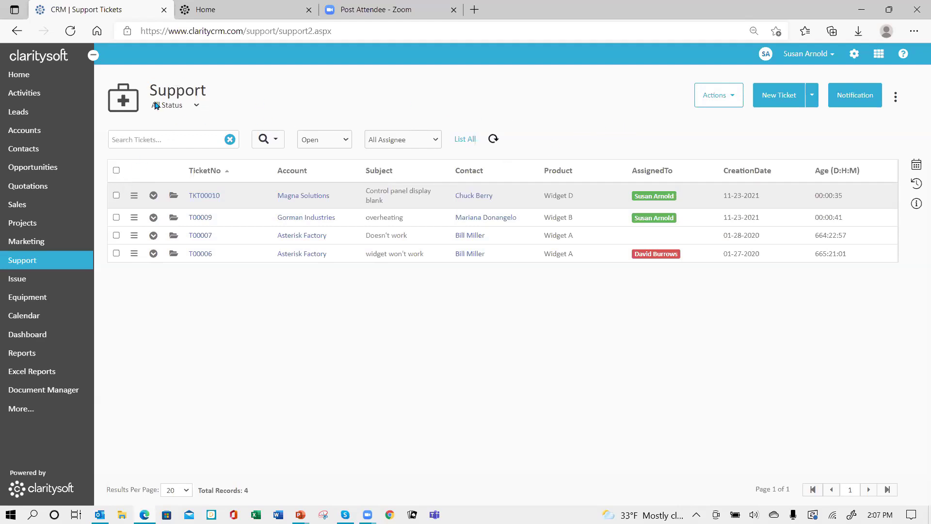
# - Glance at the ticket status choices, then search the support tickets for '010'
pyautogui.click(198, 106)
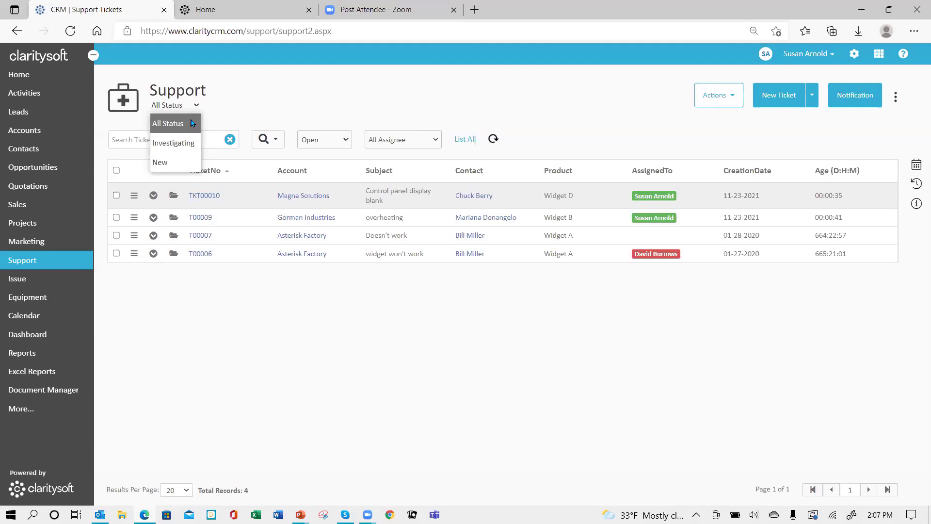
pyautogui.click(192, 122)
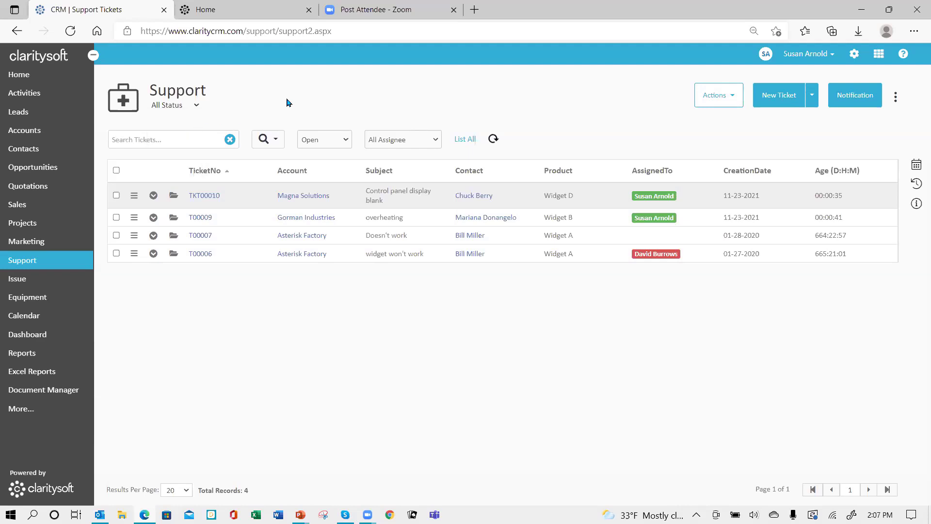
pyautogui.click(172, 141)
pyautogui.write('010')
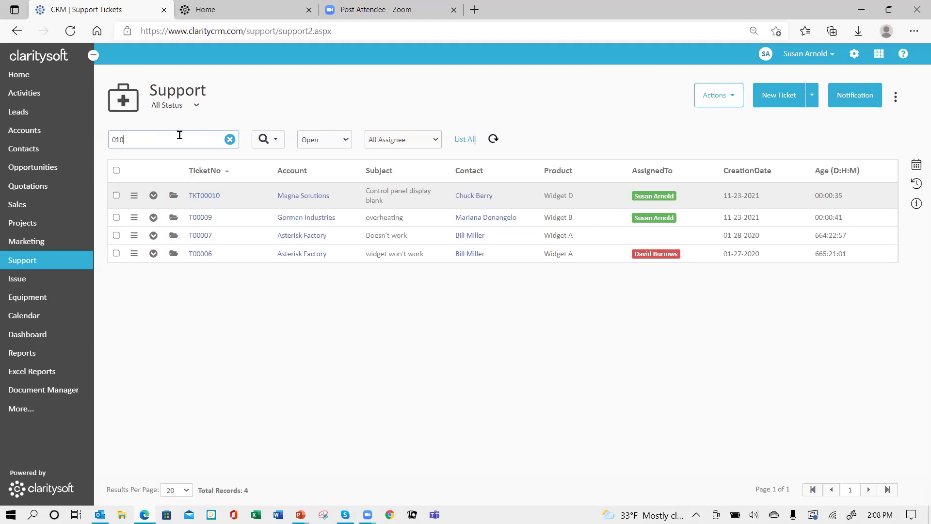
pyautogui.press('Return')
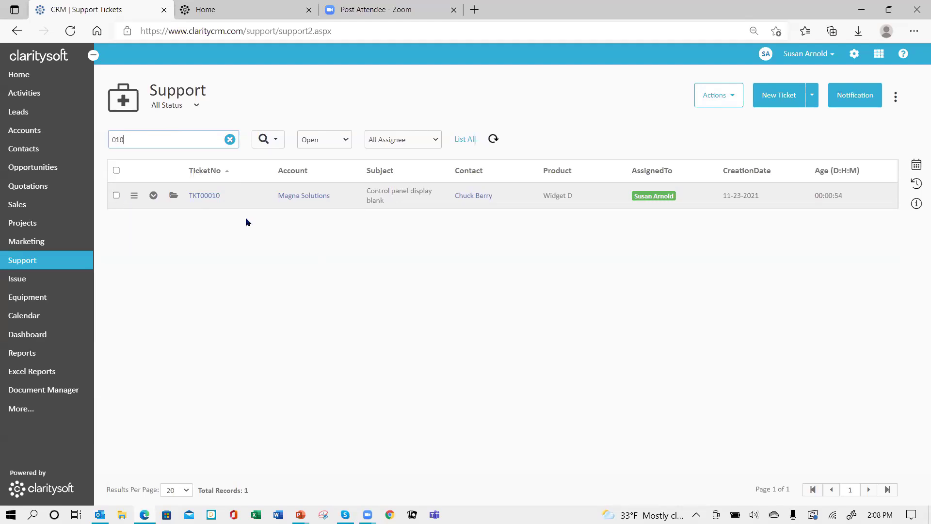
# - Try ticket searches for 'g' and 'control', clearing each to restore the full list
pyautogui.click(230, 140)
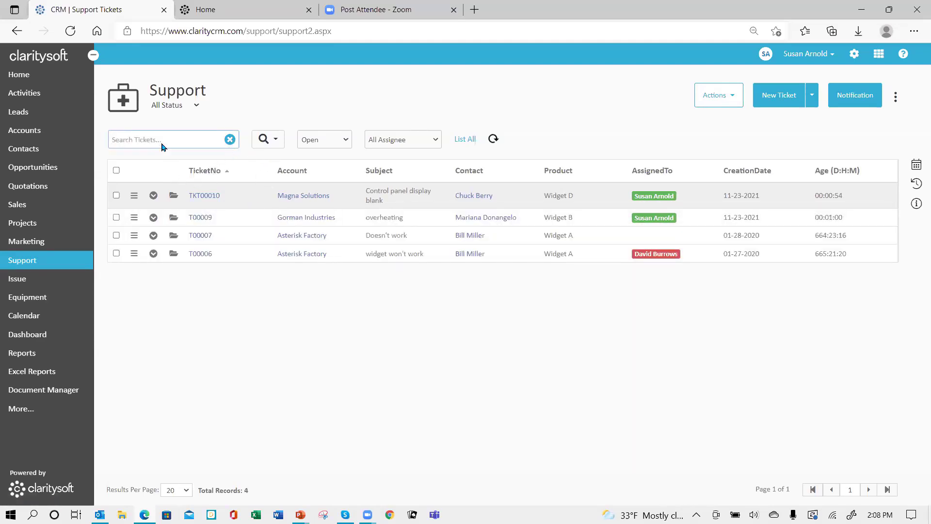
pyautogui.write('gorm')
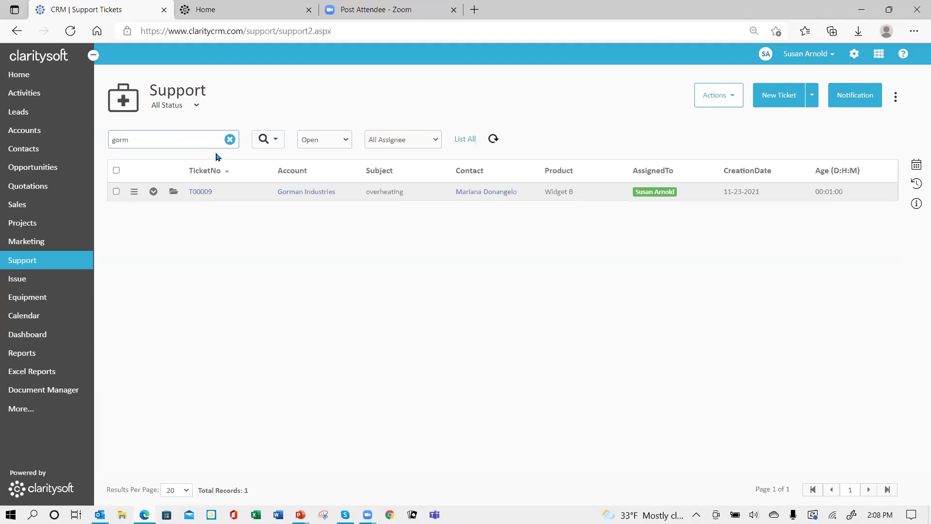
pyautogui.click(230, 140)
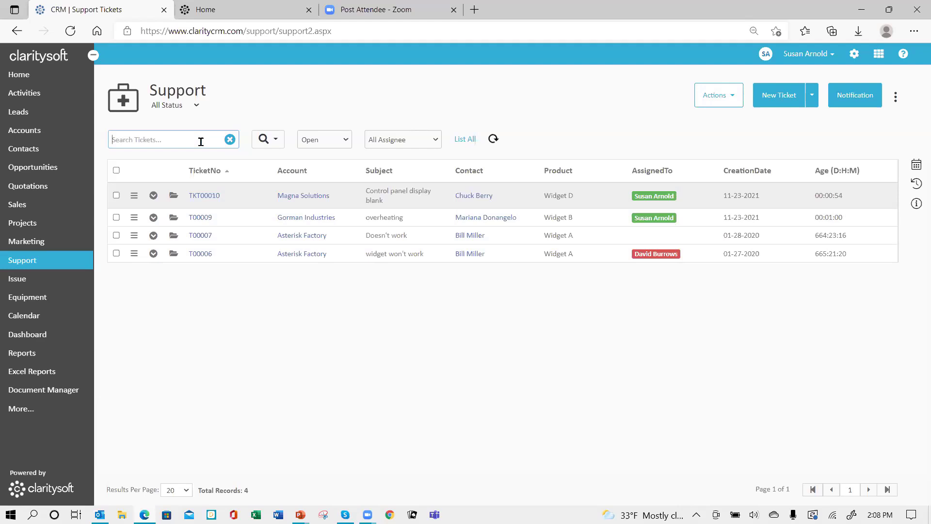
pyautogui.write('control')
pyautogui.press('Return')
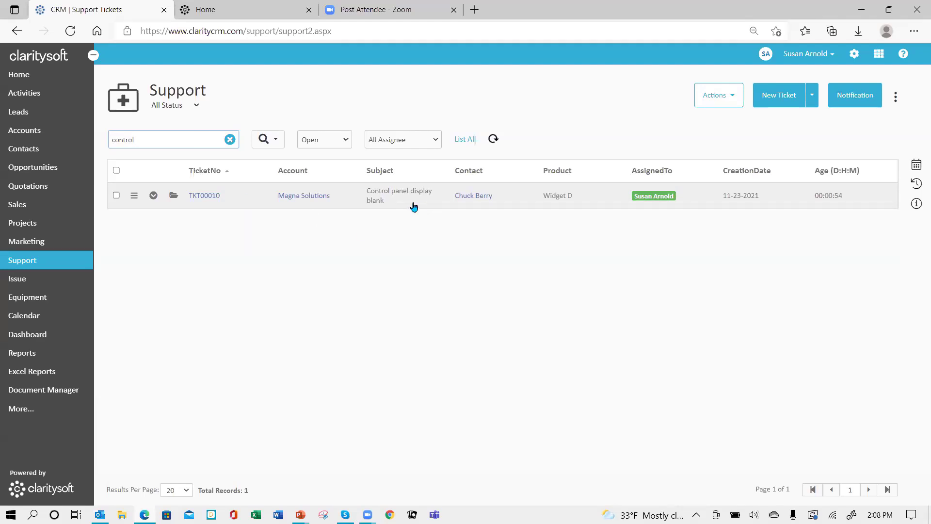
pyautogui.click(229, 139)
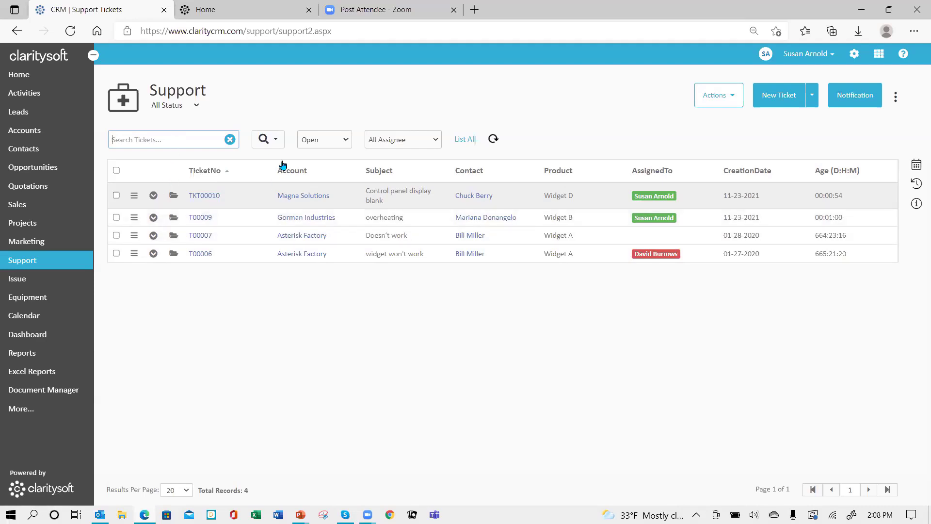
# - Browse the column filter fields, then cancel the column filters without applying any
pyautogui.click(276, 142)
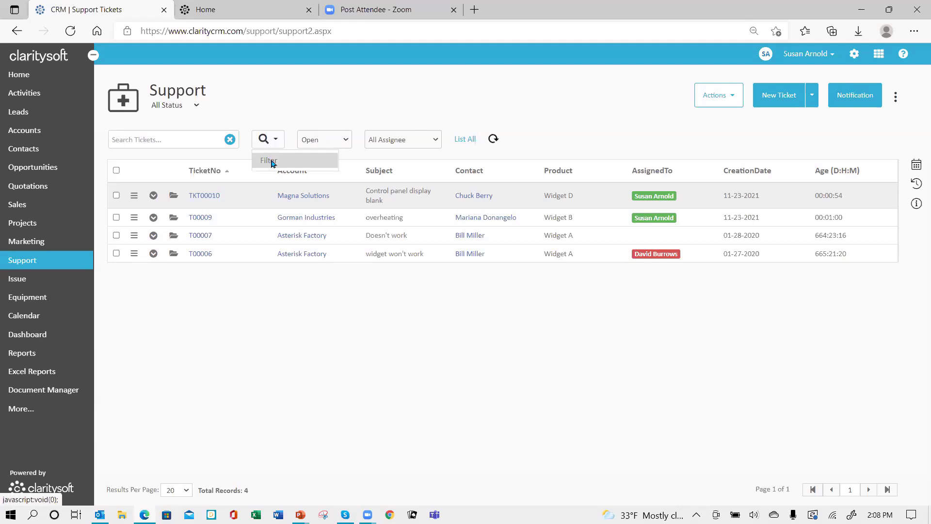
pyautogui.click(271, 161)
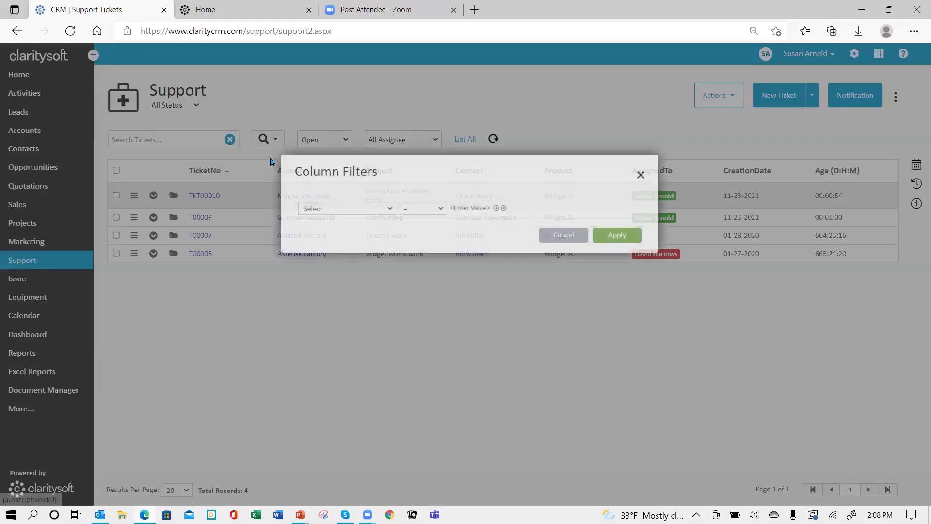
pyautogui.click(392, 209)
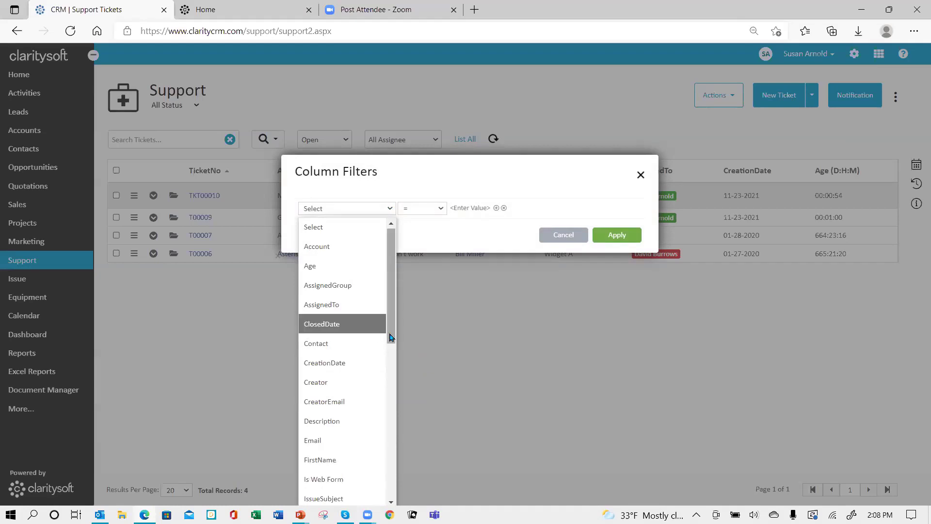
pyautogui.moveTo(391, 335); pyautogui.dragTo(411, 290)
pyautogui.click(497, 301)
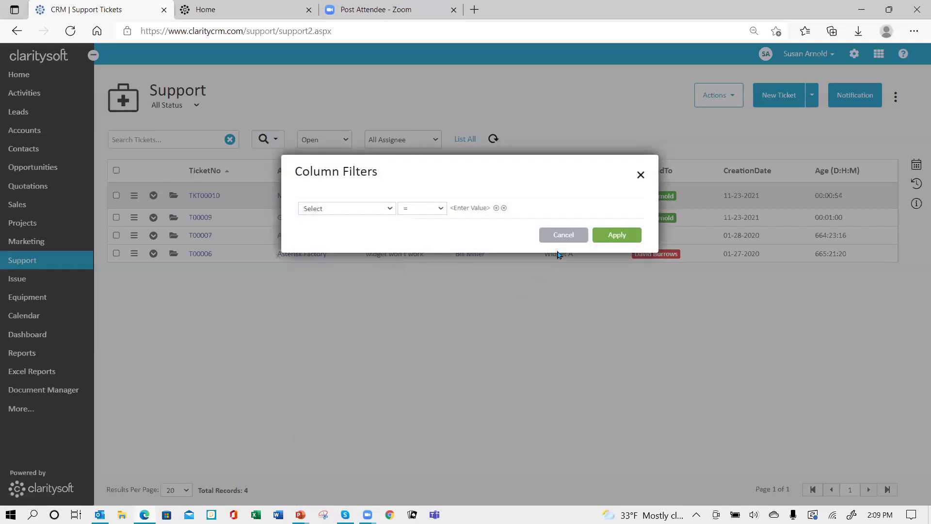
pyautogui.click(567, 239)
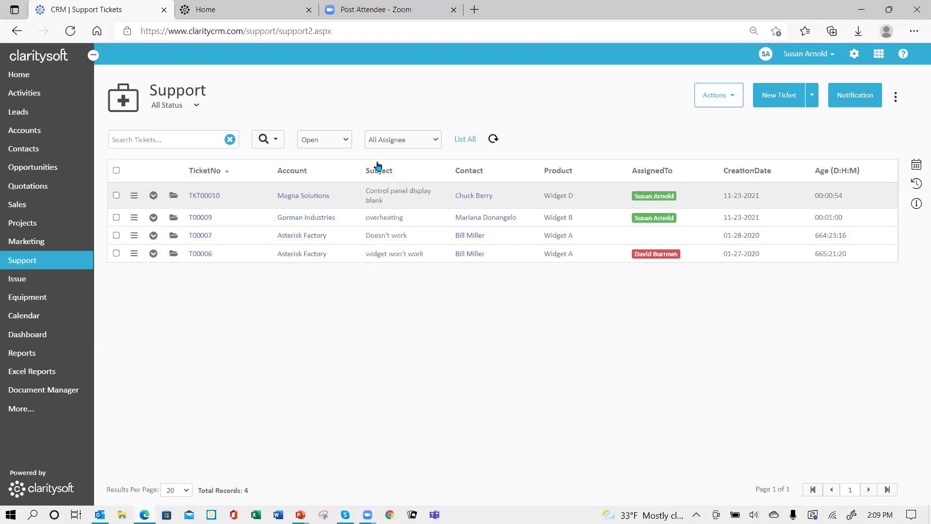
# - Show tickets of All Types and review the status choices without changing them
pyautogui.click(345, 141)
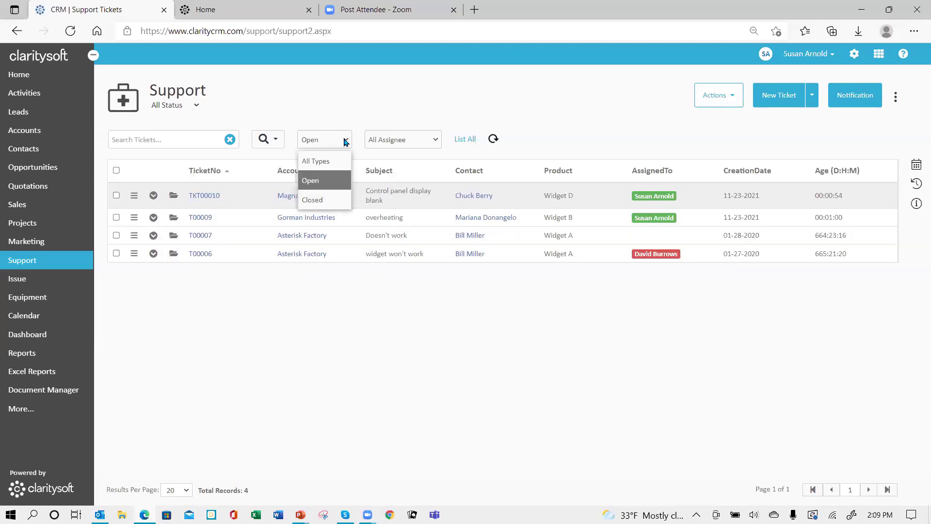
pyautogui.click(314, 161)
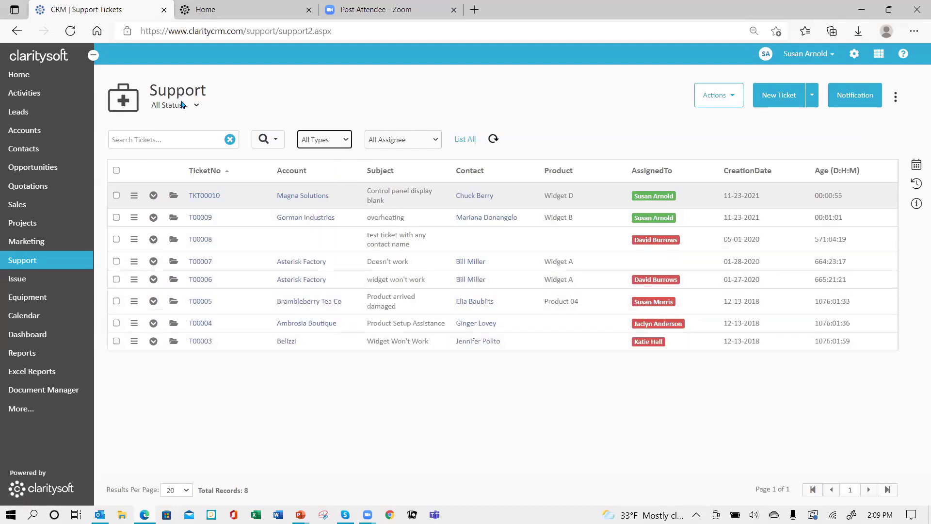
pyautogui.click(197, 105)
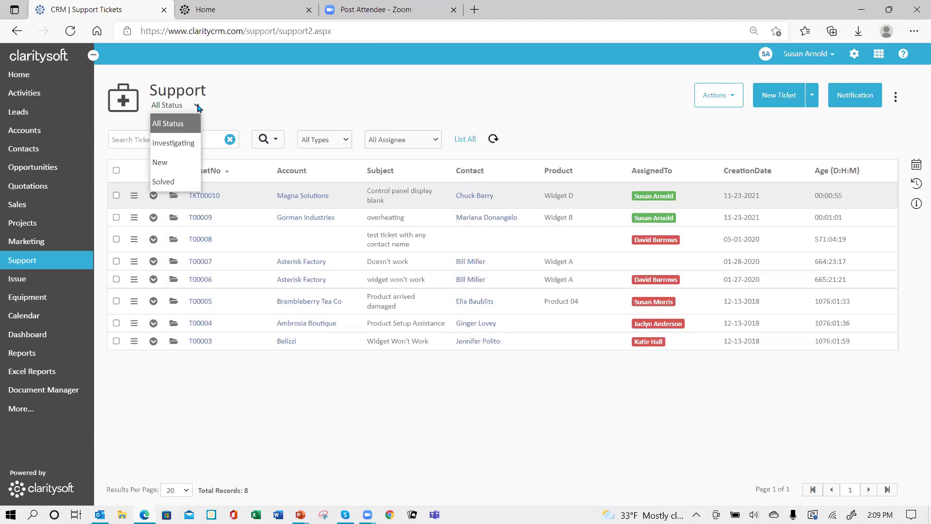
pyautogui.click(290, 100)
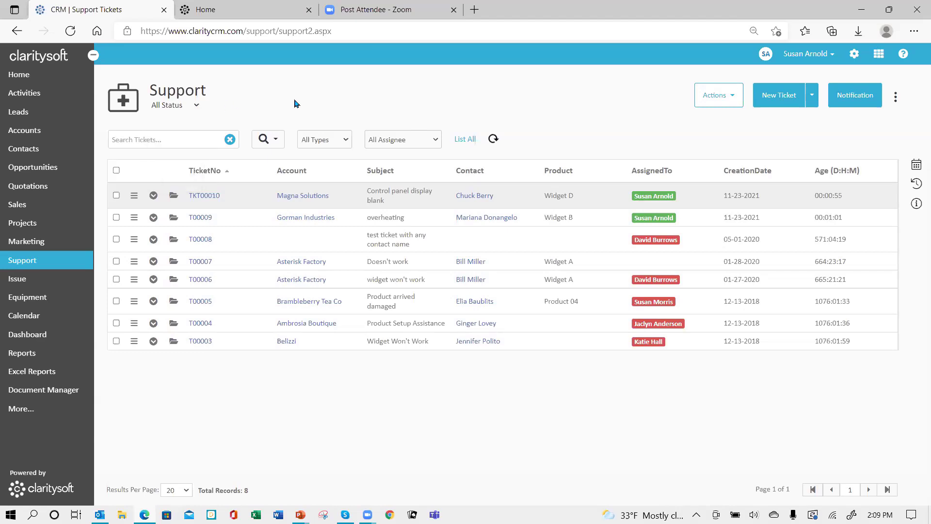
# - Filter tickets to Open, then Closed, then back to All Types, and view the assignees
pyautogui.click(345, 141)
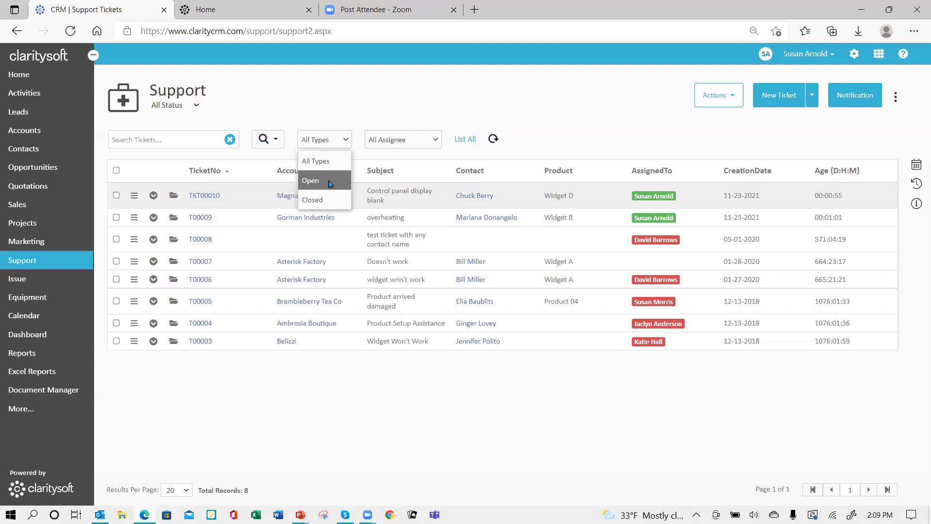
pyautogui.click(310, 180)
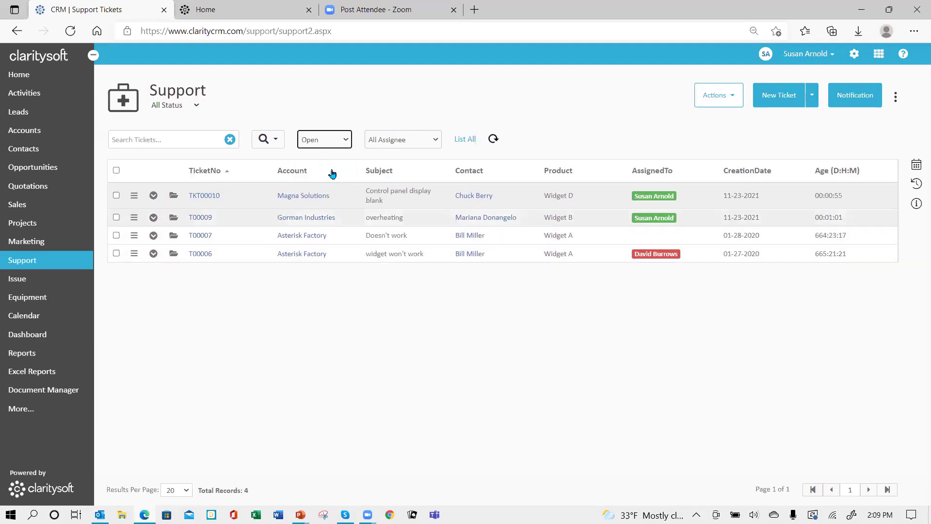
pyautogui.click(345, 140)
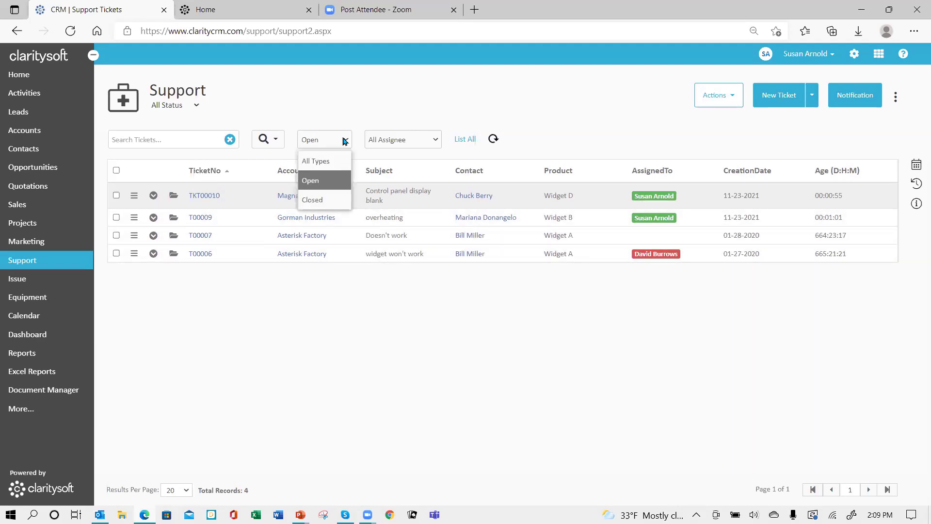
pyautogui.click(326, 203)
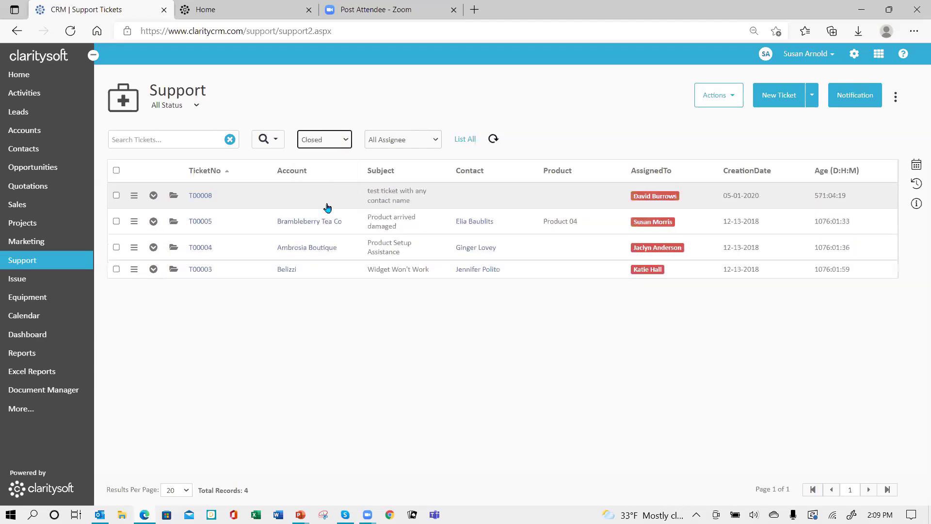
pyautogui.click(345, 140)
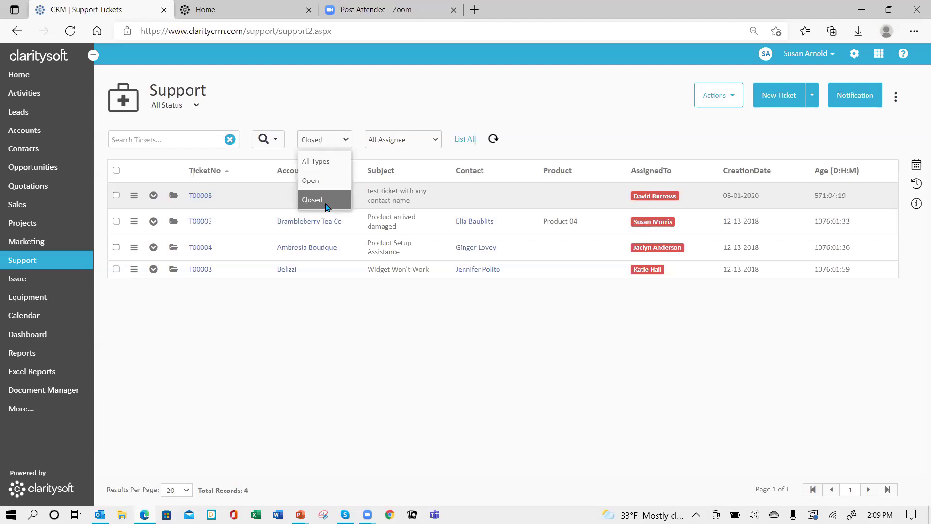
pyautogui.click(329, 165)
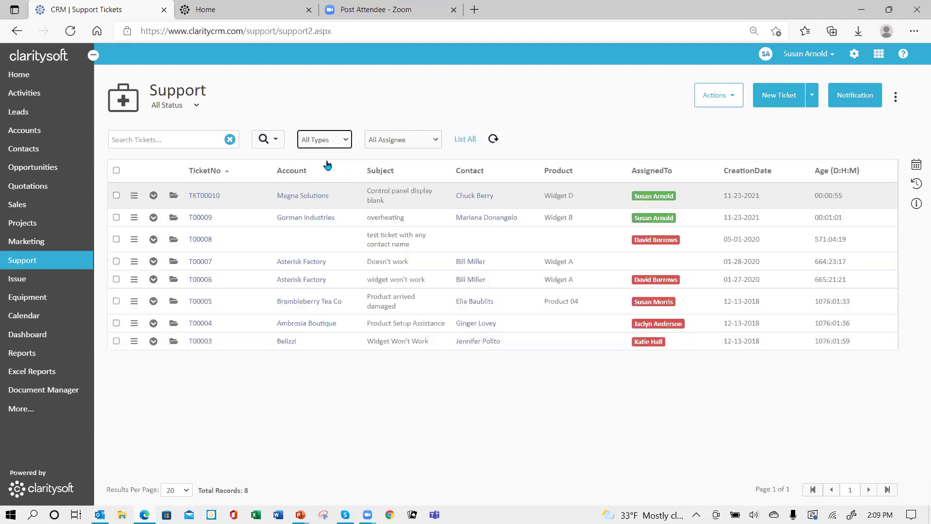
pyautogui.click(435, 140)
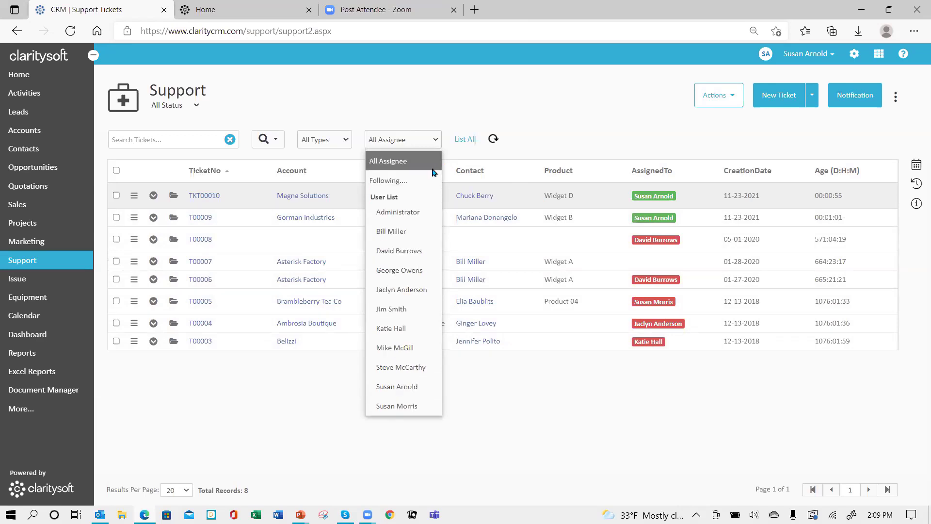
pyautogui.click(552, 133)
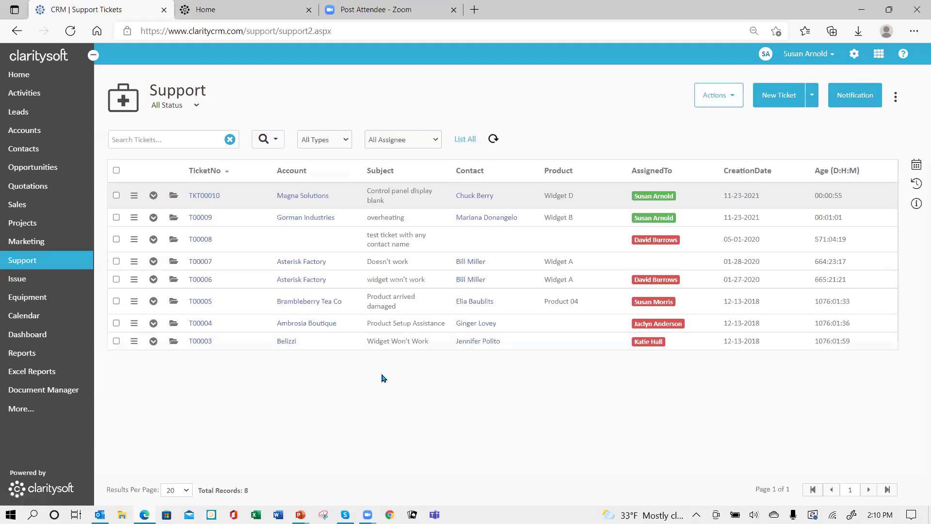
pyautogui.click(732, 98)
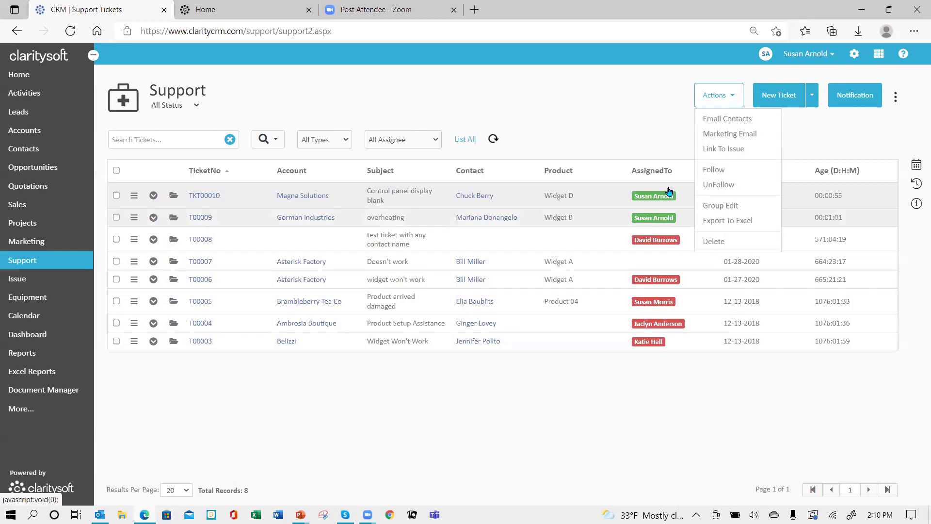
pyautogui.click(584, 108)
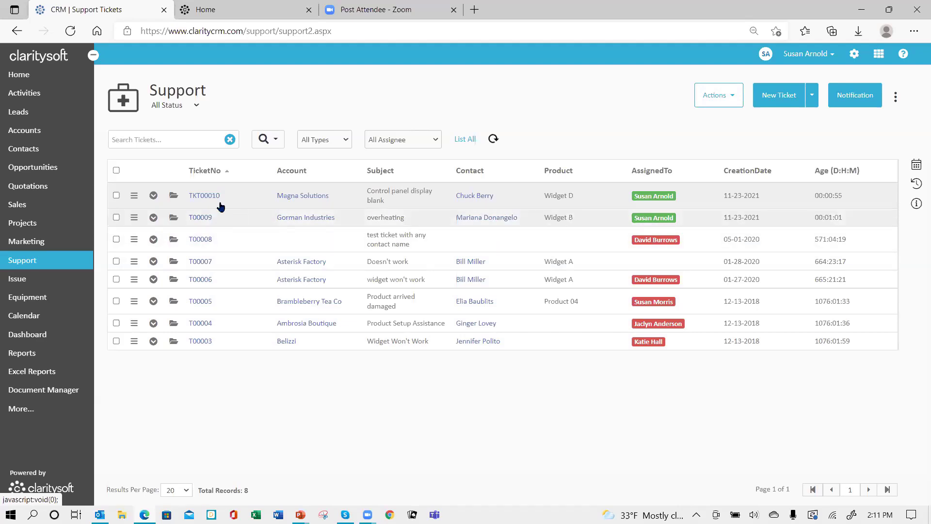
# - Open ticket TKT00010 'Control panel display blank' on the Edit Ticket page
pyautogui.click(173, 199)
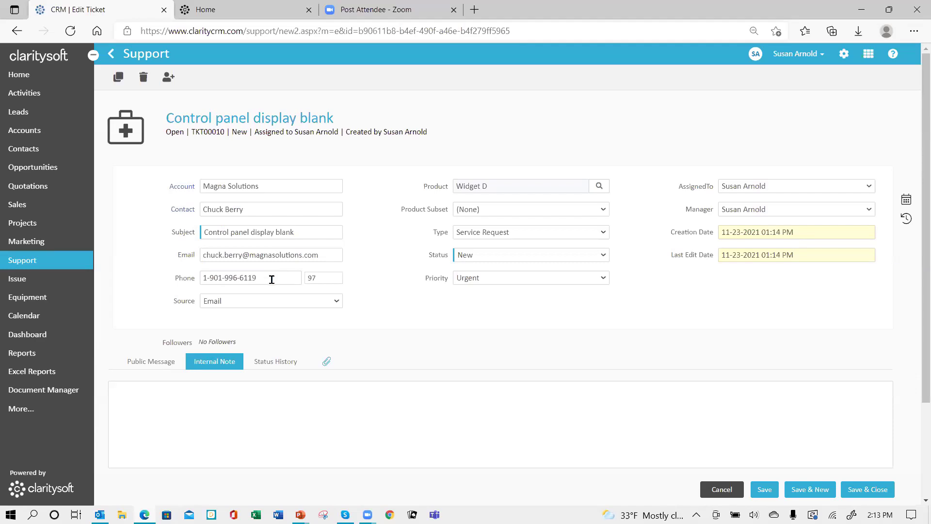
pyautogui.click(338, 306)
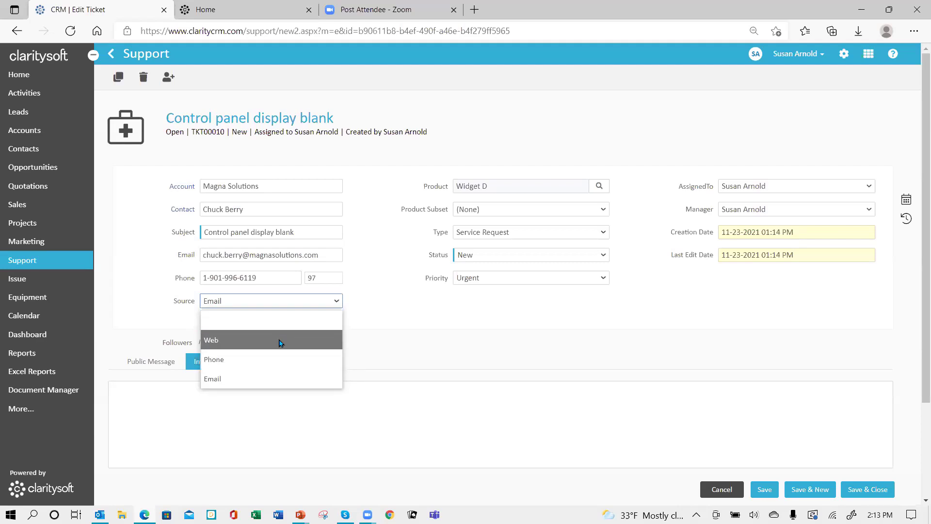
pyautogui.click(402, 308)
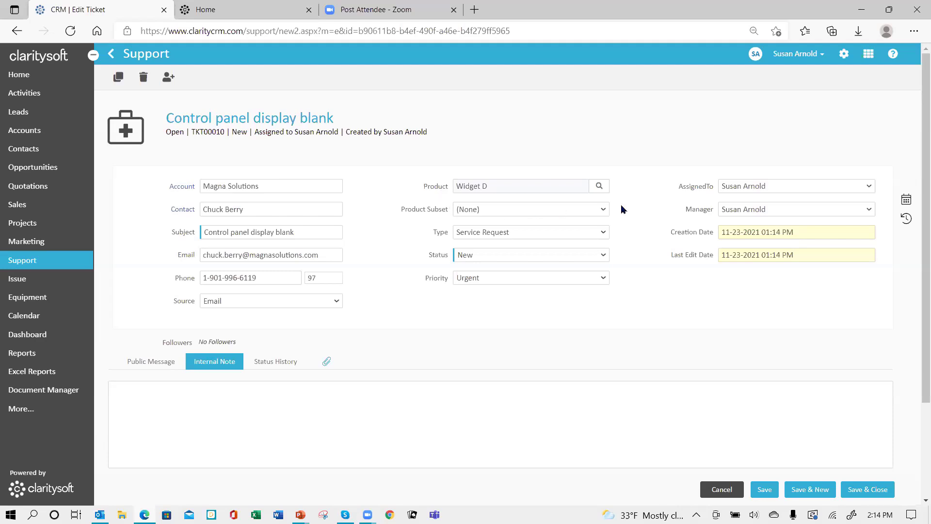
# - Pick WC-1103 (Widget C) from the Widgets folder as the ticket's product
pyautogui.click(599, 188)
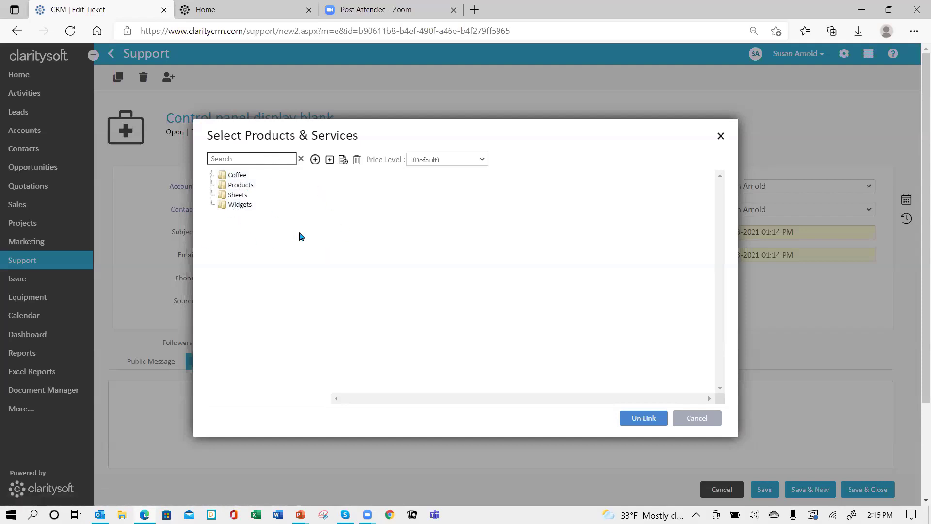
pyautogui.click(232, 210)
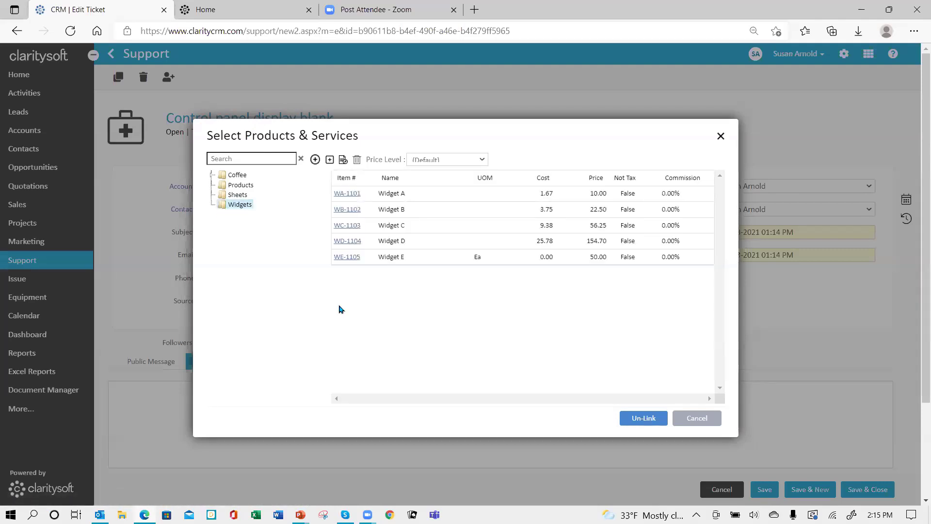
pyautogui.click(342, 227)
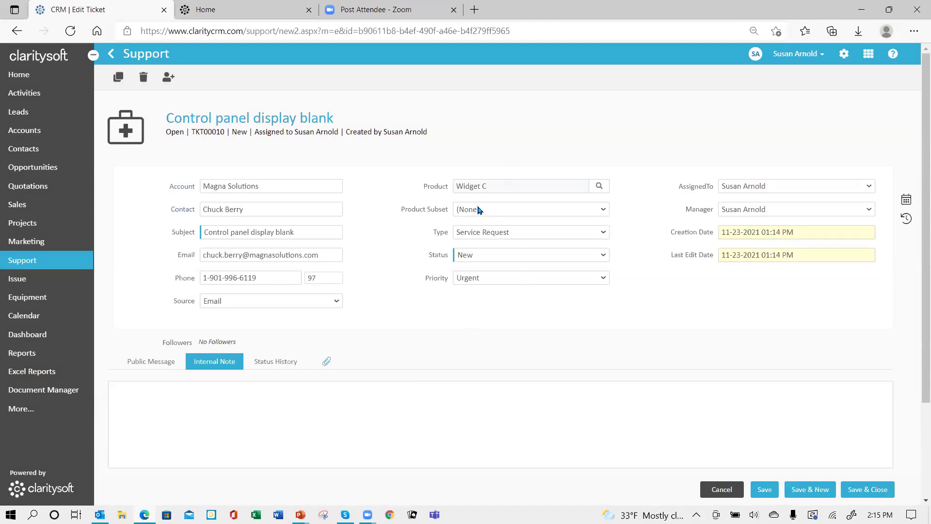
# - Review the subset and type options, keeping (None) and Service Request, then show the statuses
pyautogui.click(604, 210)
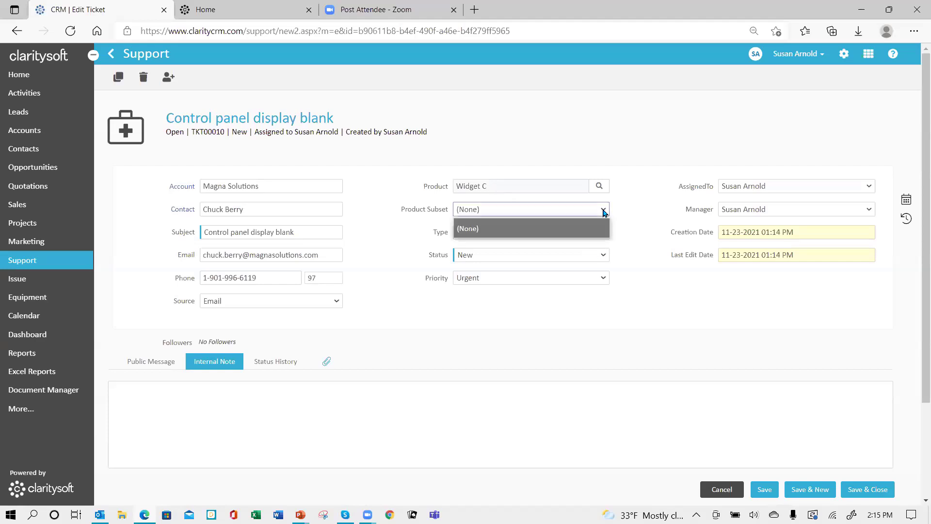
pyautogui.click(499, 210)
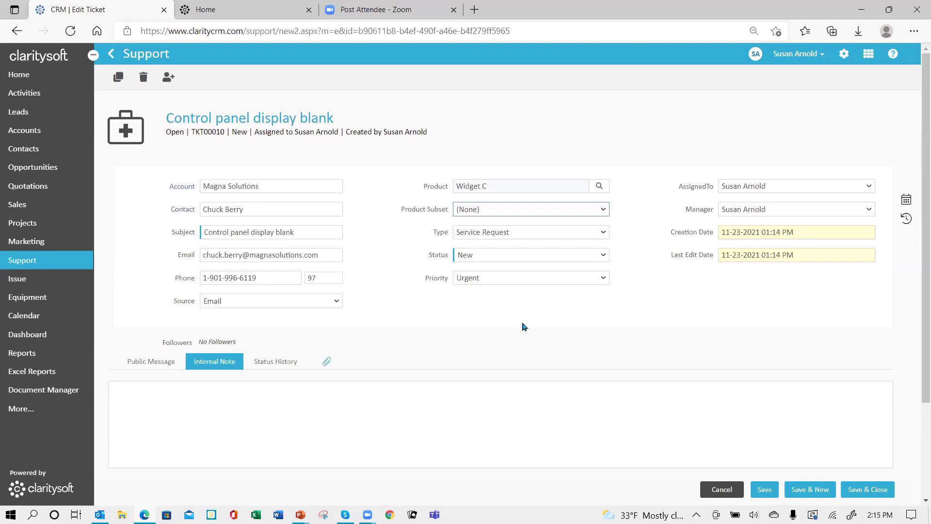
pyautogui.click(604, 233)
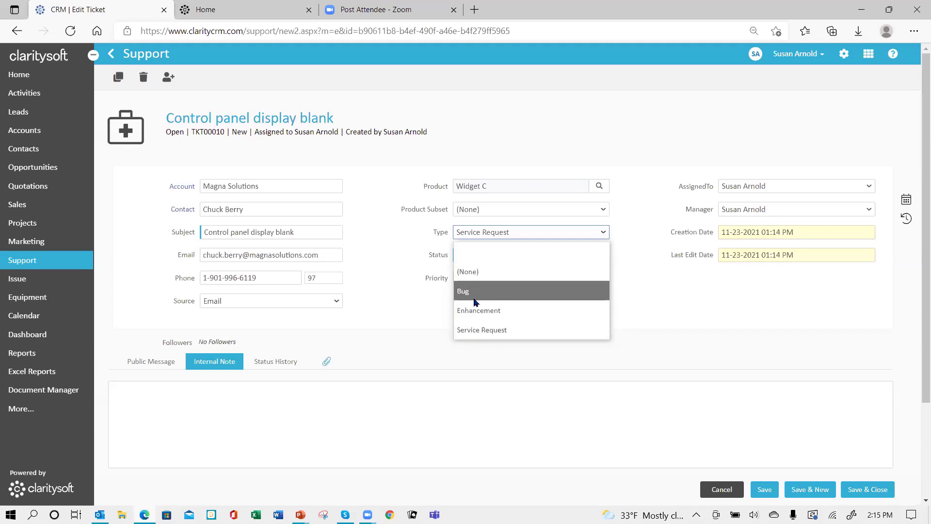
pyautogui.click(654, 299)
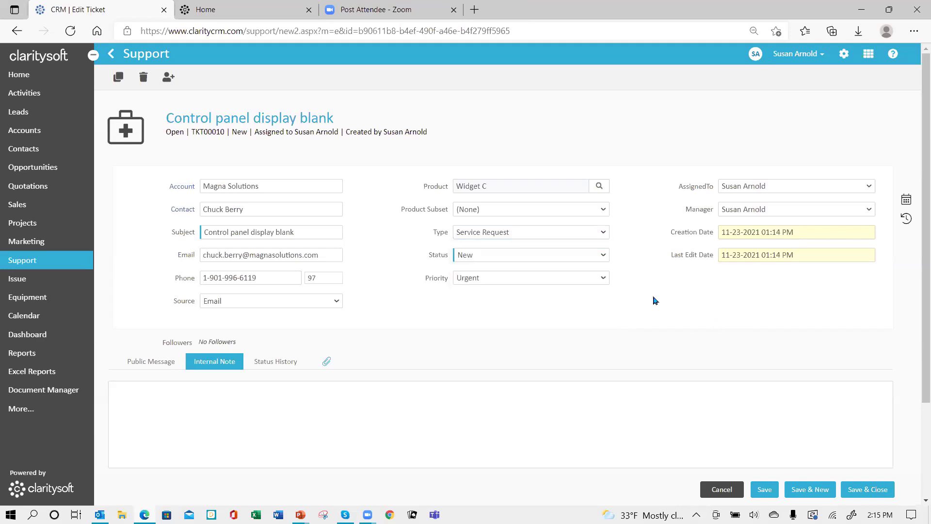
pyautogui.click(604, 257)
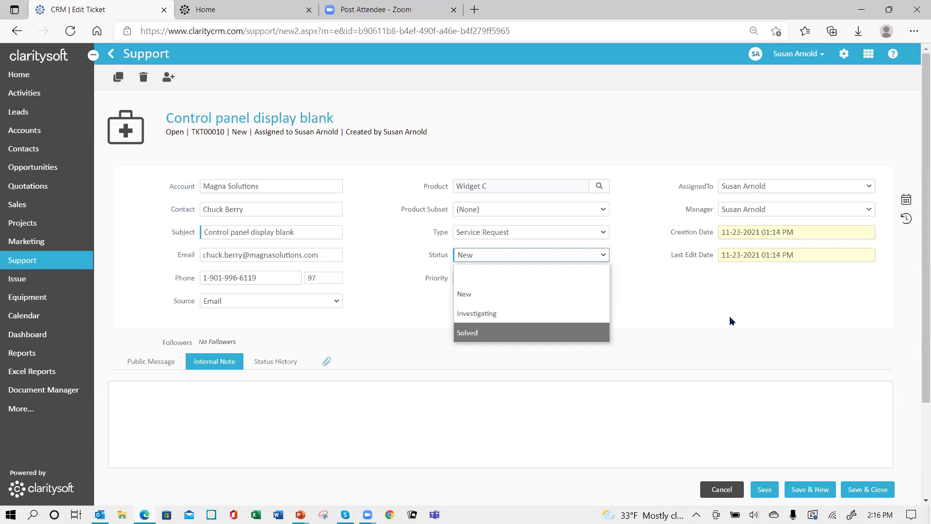
pyautogui.press('Up')
pyautogui.click(708, 298)
pyautogui.click(605, 279)
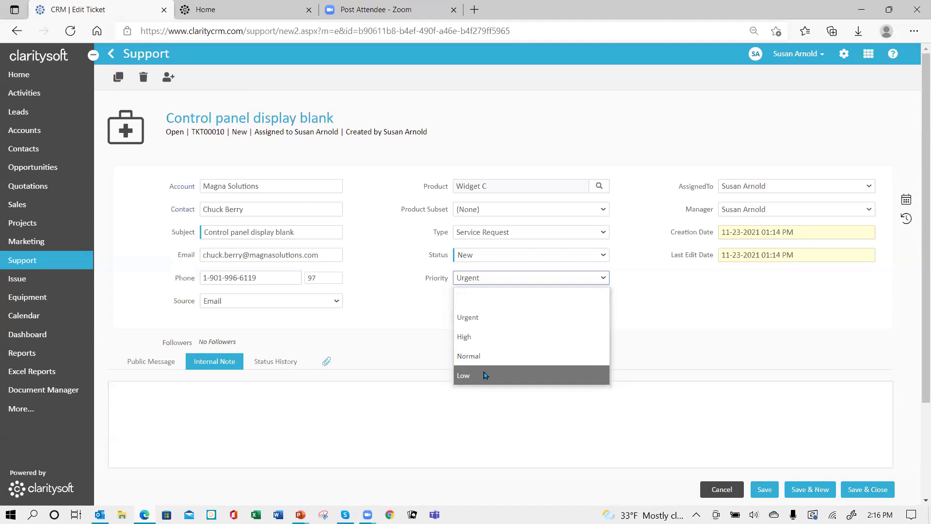
pyautogui.click(641, 301)
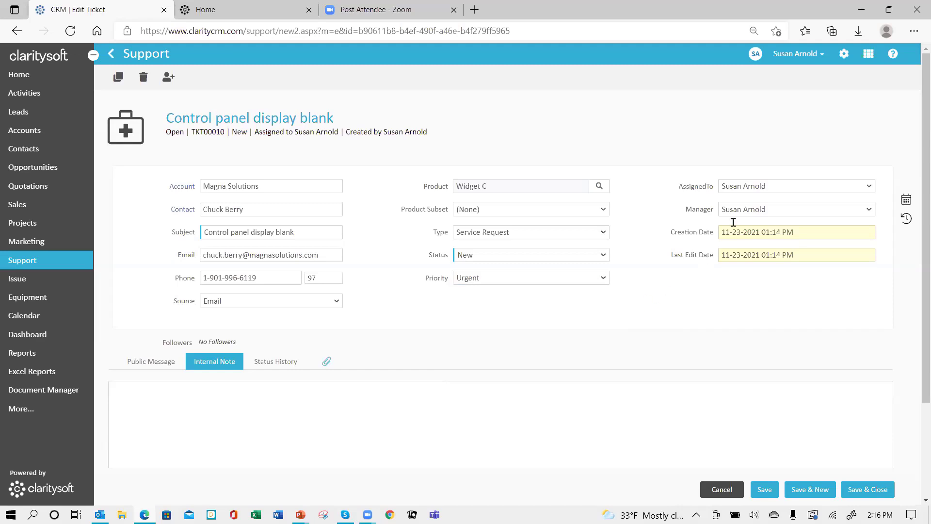
pyautogui.click(869, 188)
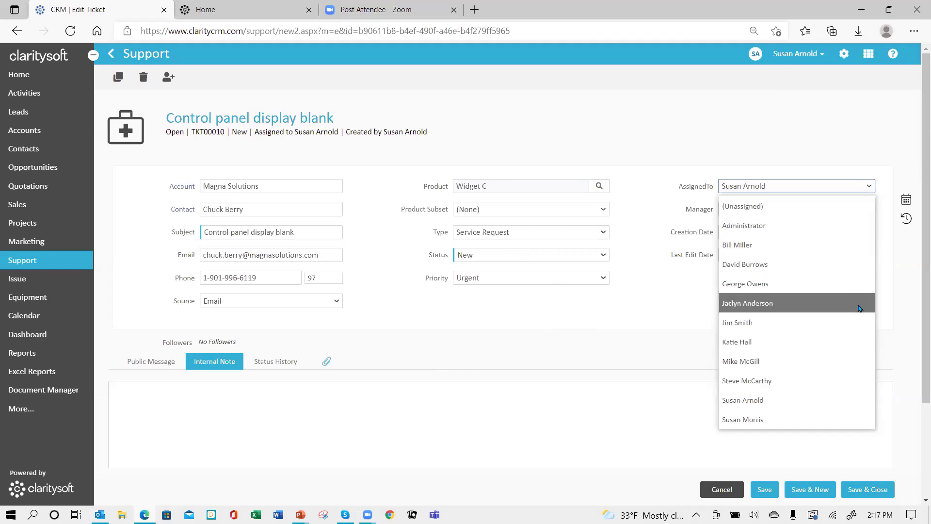
pyautogui.click(642, 283)
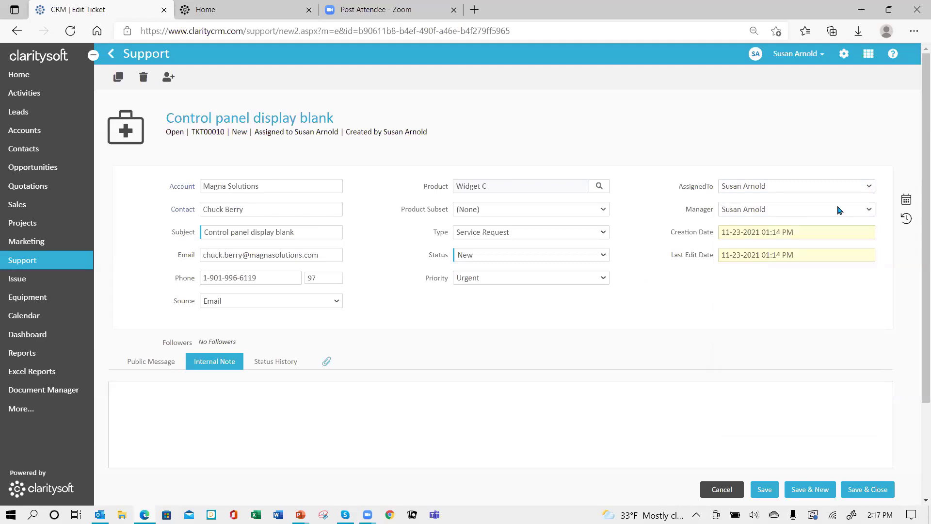
pyautogui.click(869, 212)
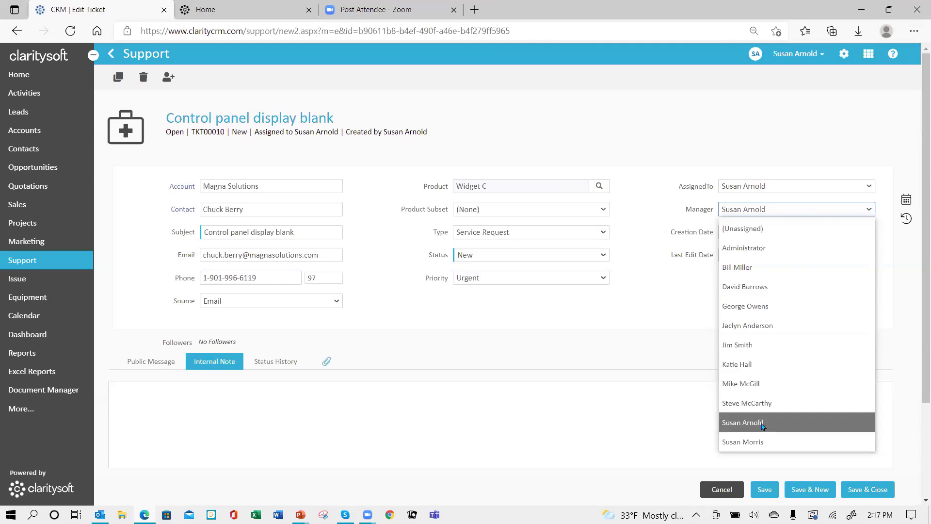
pyautogui.click(665, 286)
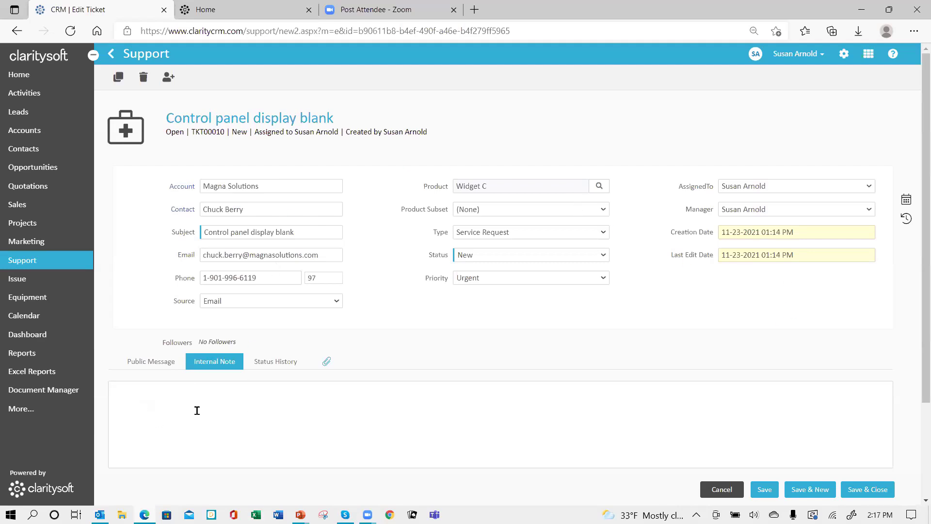
# - Scroll down to the earlier internal note 'control panel display is blank. Restarted the machine multiple times'
pyautogui.scroll(-2, 197, 411)
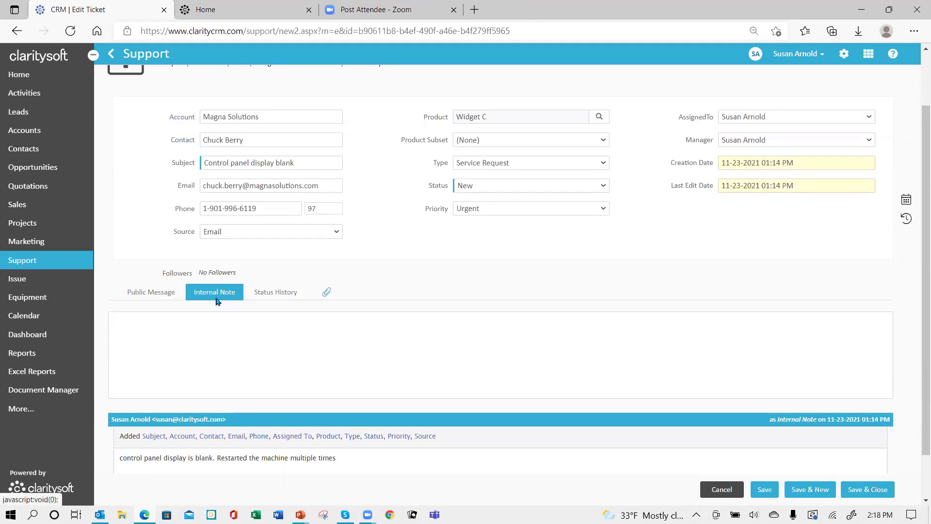
pyautogui.scroll(-1, 239, 338)
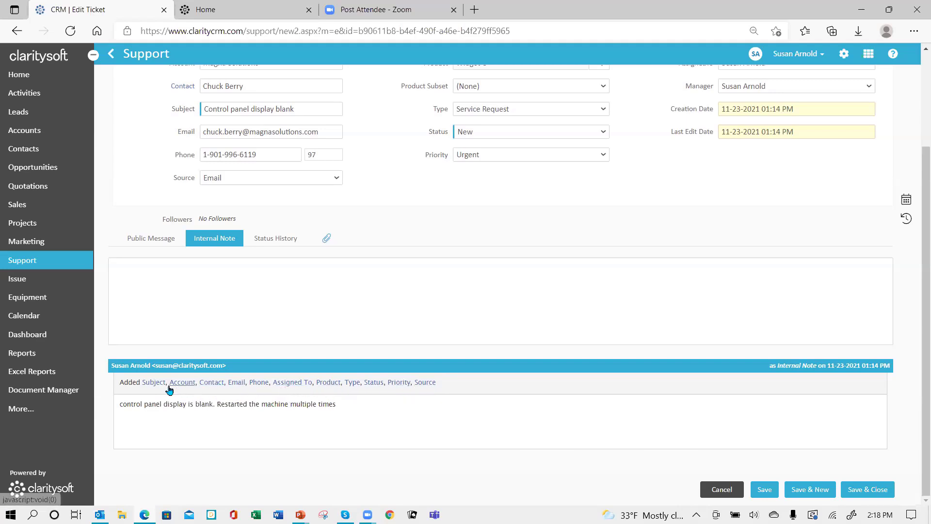
pyautogui.moveTo(146, 387)
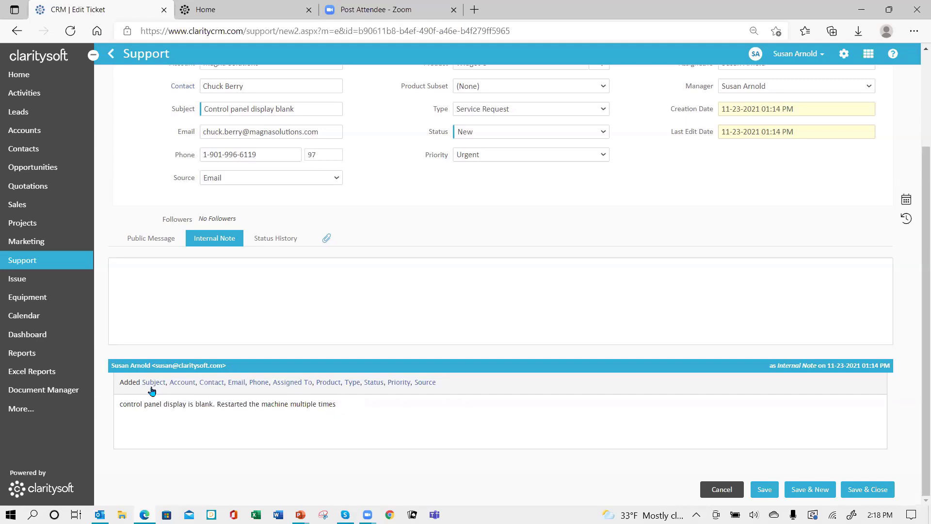
# - Save the internal note 'Tested and was able to duplicate the problem', correcting 'duplicate' via spell-check
pyautogui.click(127, 269)
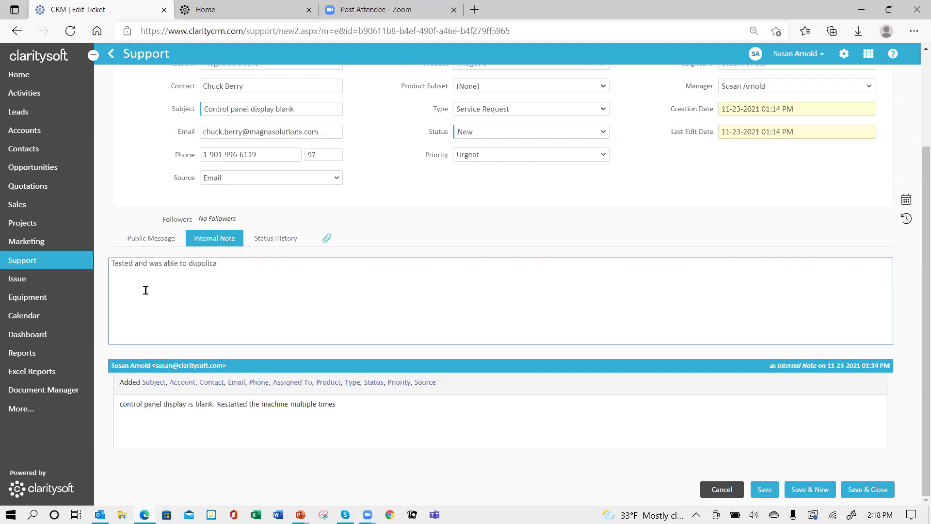
pyautogui.write('the problem')
pyautogui.click(204, 266)
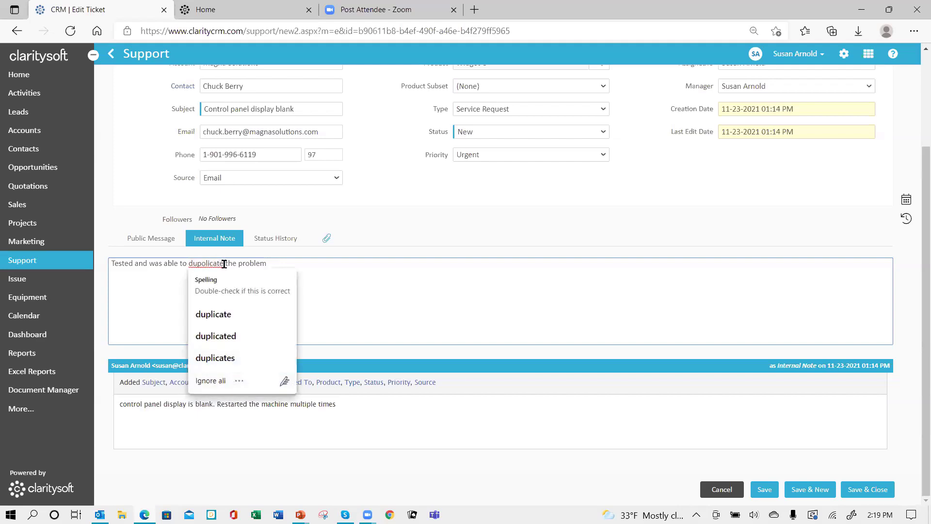
pyautogui.press('Return')
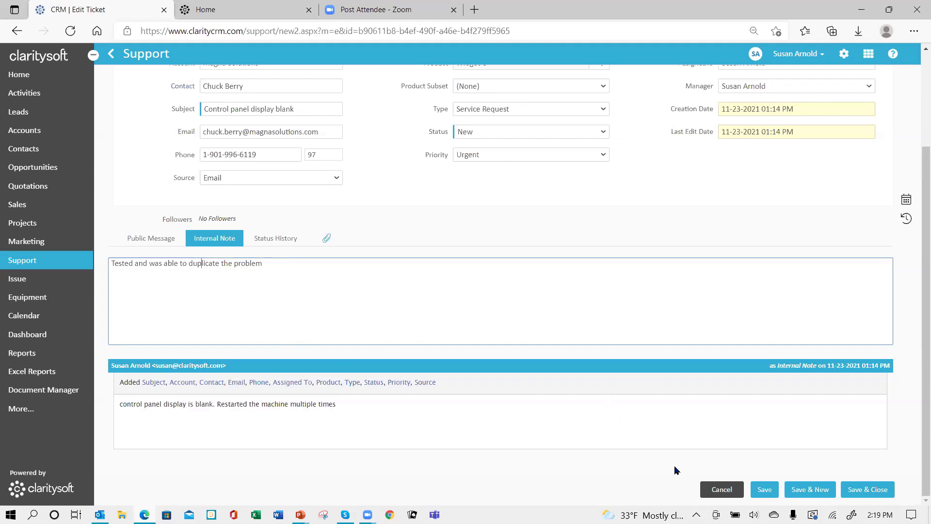
pyautogui.click(757, 491)
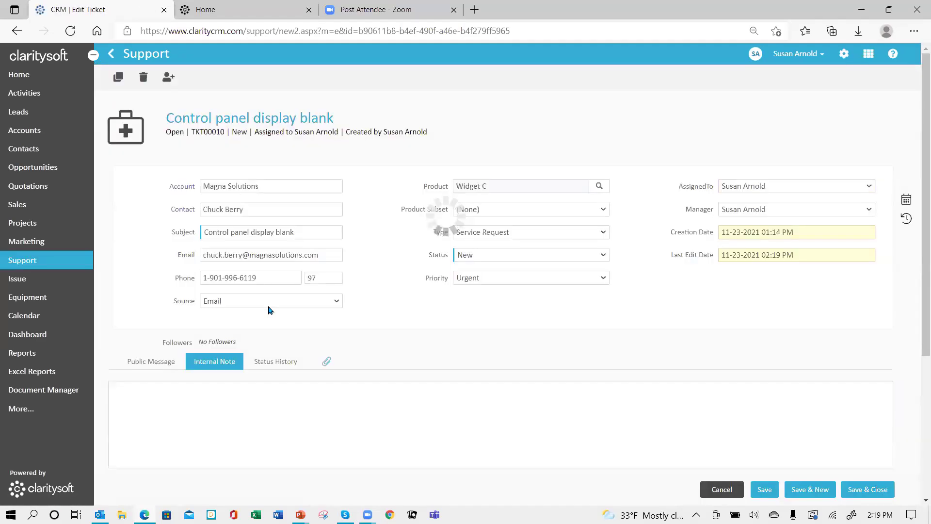
# - Scroll to the note history and compare the Public Message and Internal Note editors
pyautogui.scroll(-4, 281, 443)
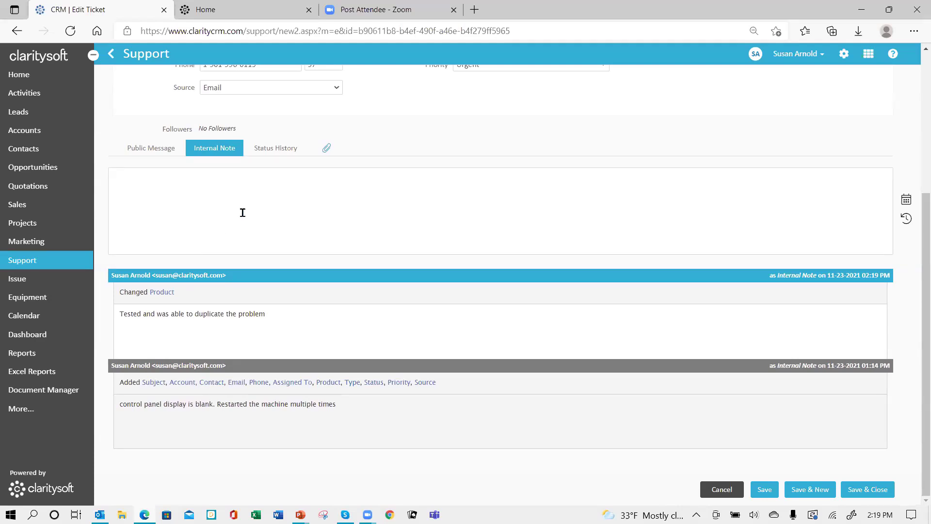
pyautogui.click(150, 150)
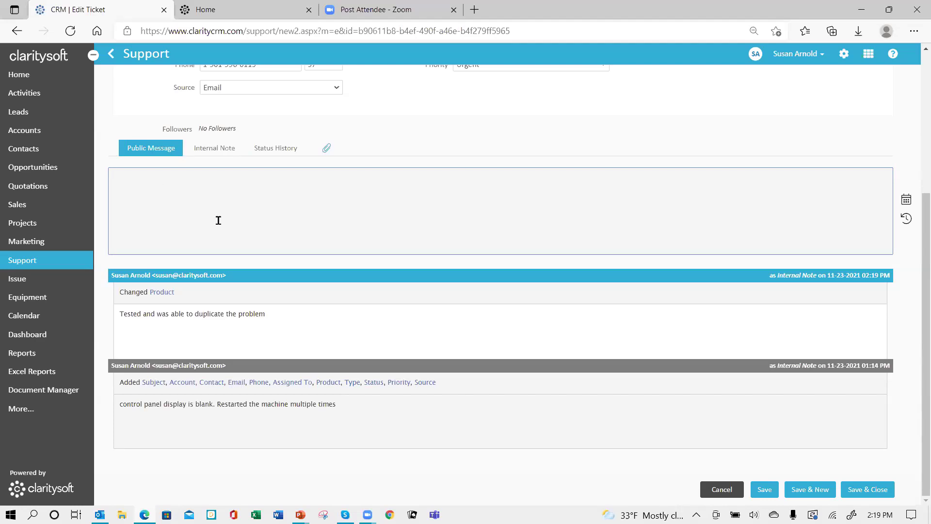
pyautogui.click(115, 171)
pyautogui.click(212, 152)
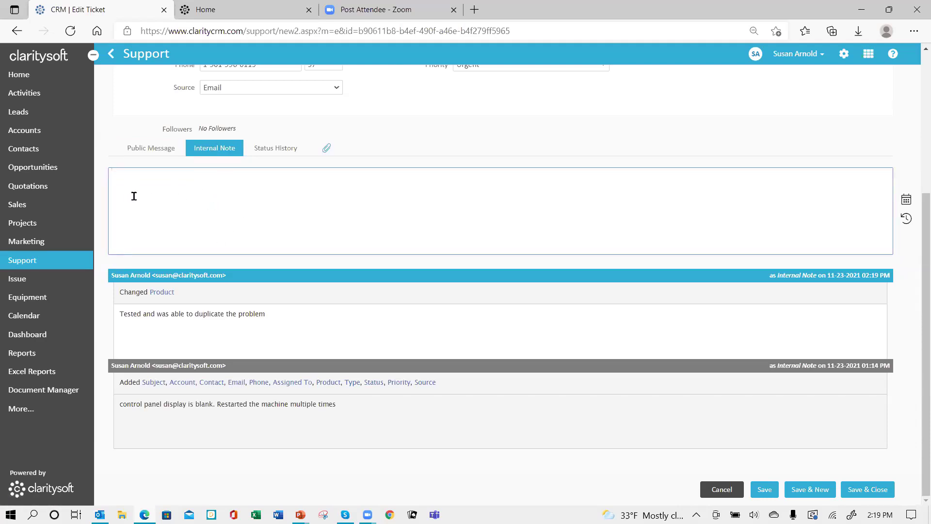
pyautogui.click(159, 156)
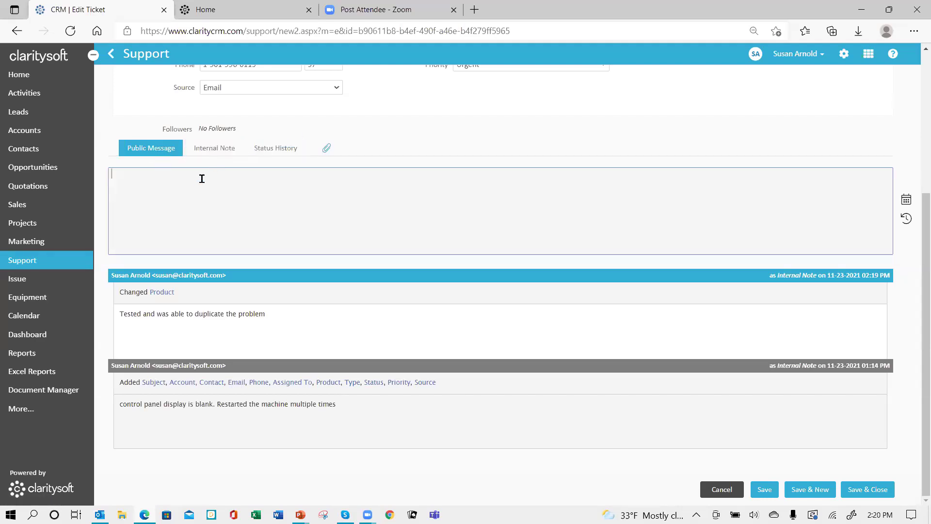
pyautogui.click(217, 150)
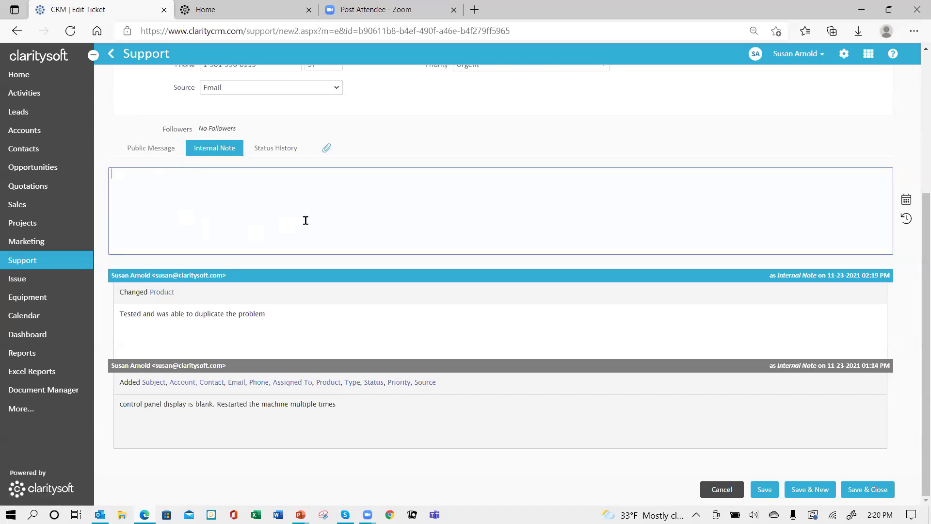
pyautogui.click(277, 150)
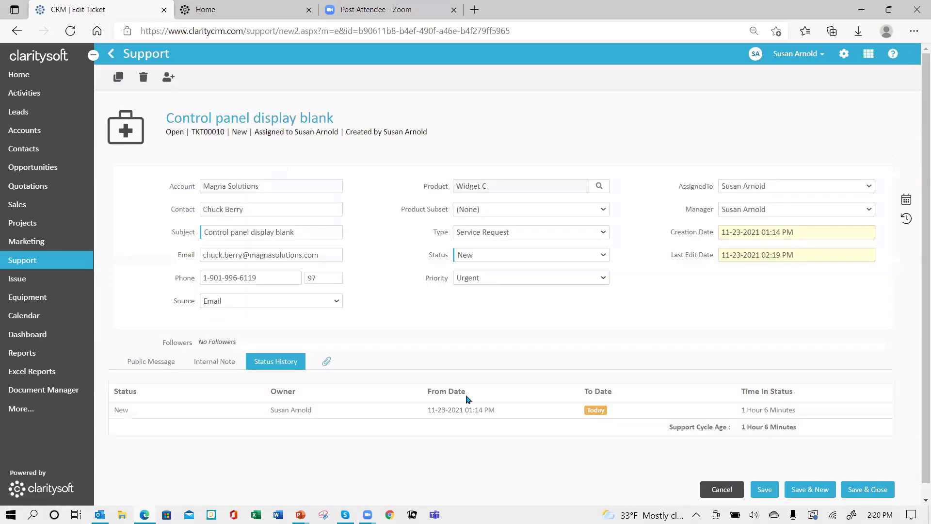
pyautogui.scroll(-1, 504, 432)
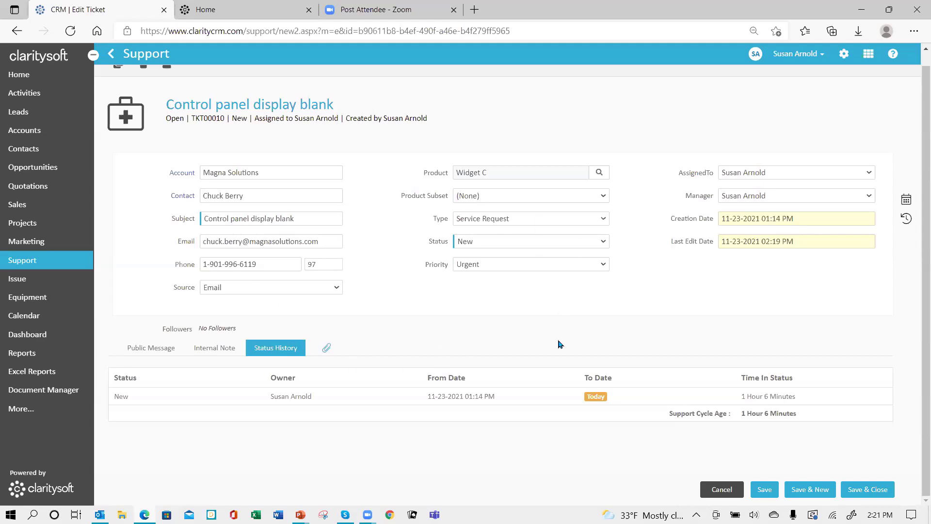
# - Set TKT00010's status to Investigating, save, check its status history, then Save & Close
pyautogui.click(604, 242)
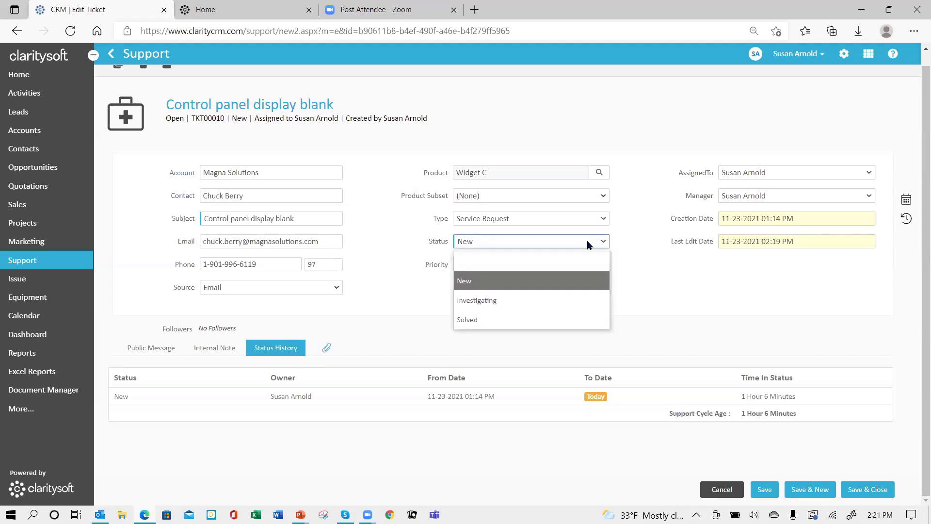
pyautogui.click(512, 305)
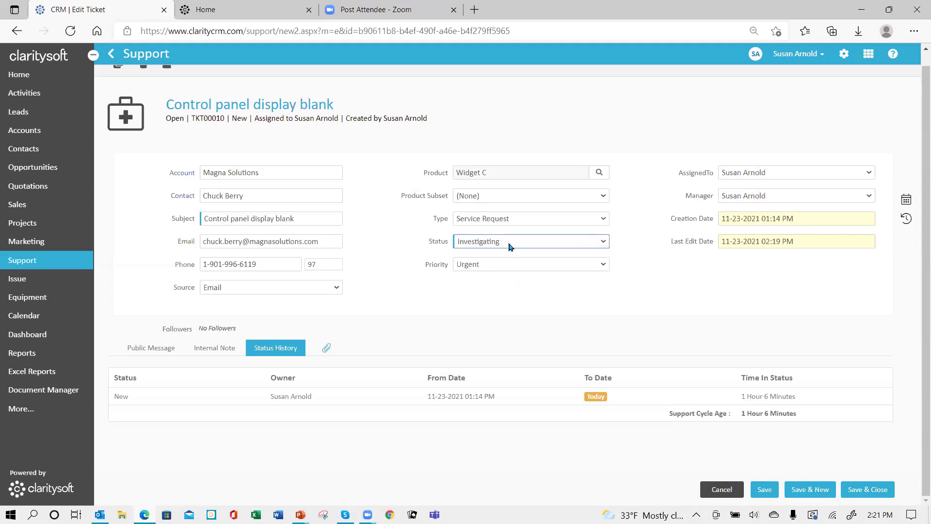
pyautogui.click(765, 493)
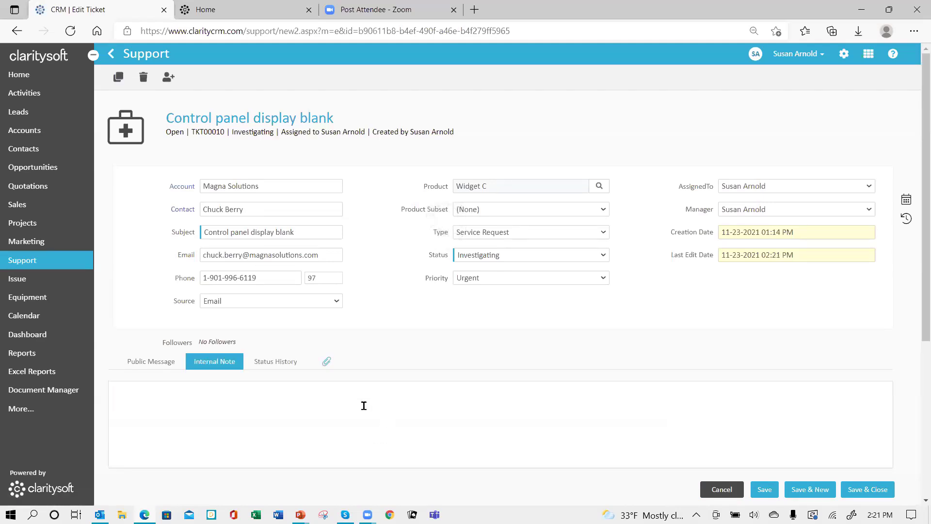
pyautogui.click(266, 367)
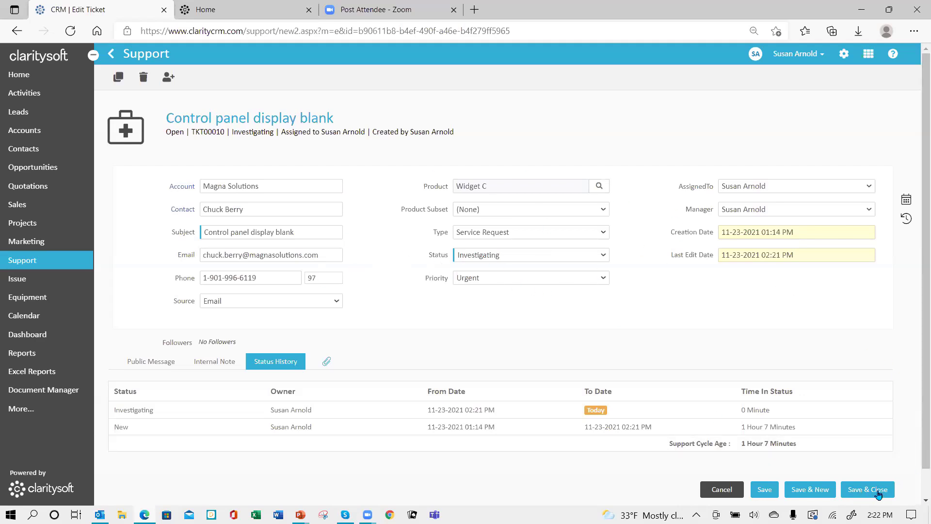
pyautogui.click(861, 489)
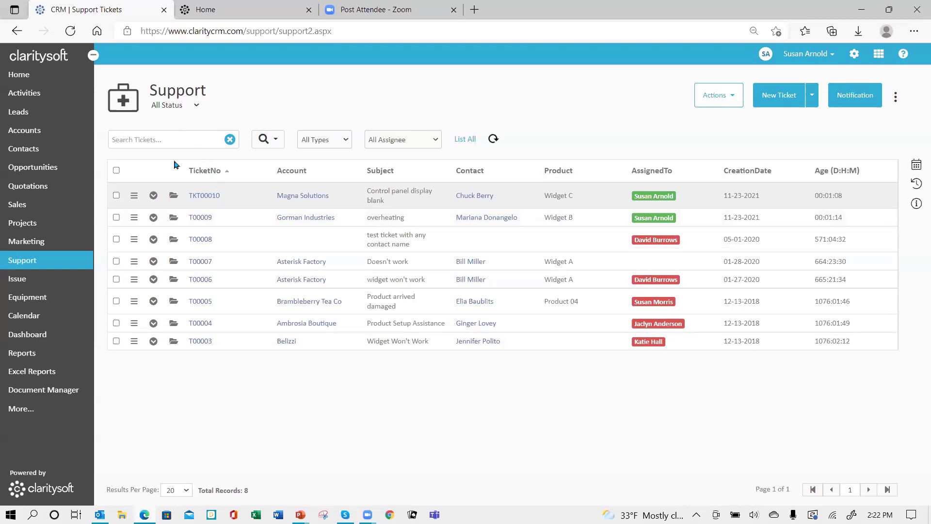
# - Go to the Issue list showing X00001 'Motor overheating' and open its Column Settings
pyautogui.click(20, 285)
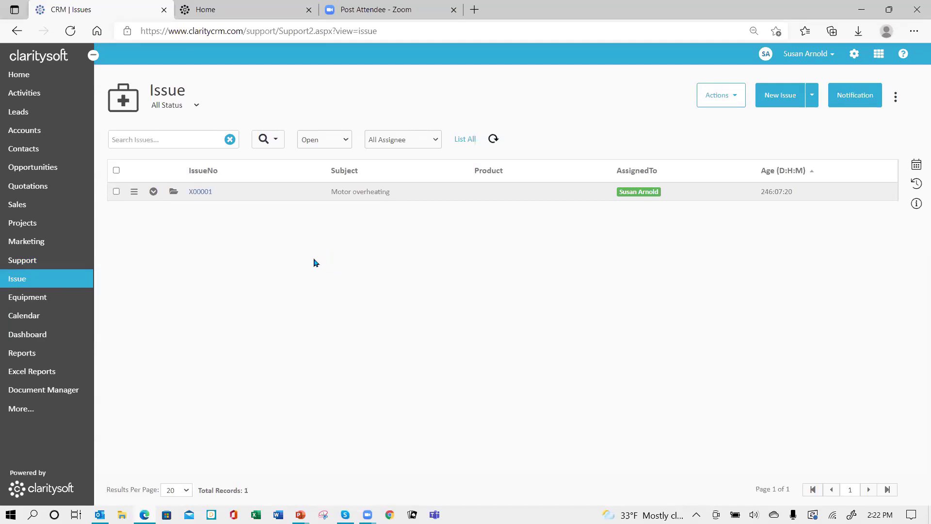
pyautogui.click(197, 106)
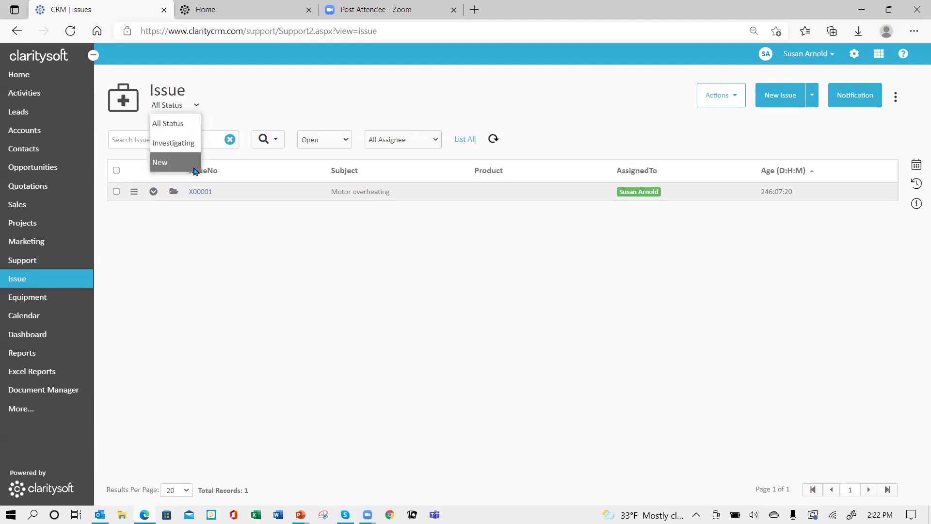
pyautogui.click(182, 136)
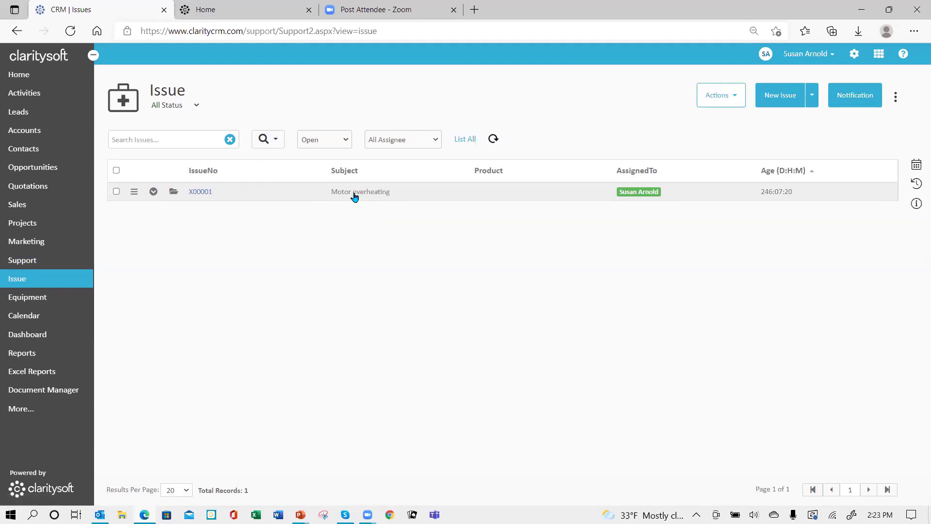
pyautogui.click(897, 99)
# - In Column Settings, make Type and Status visible columns and show 100 results per page
pyautogui.click(834, 126)
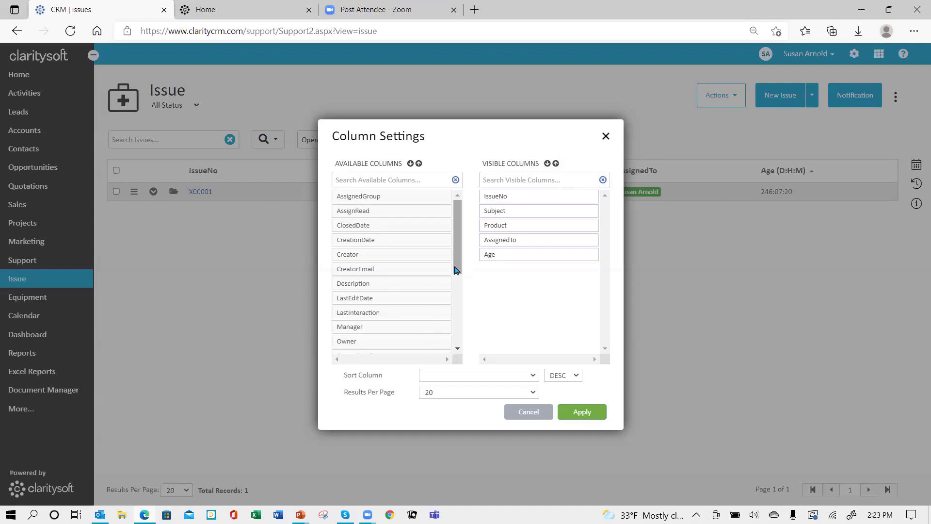
pyautogui.moveTo(455, 269); pyautogui.dragTo(463, 346)
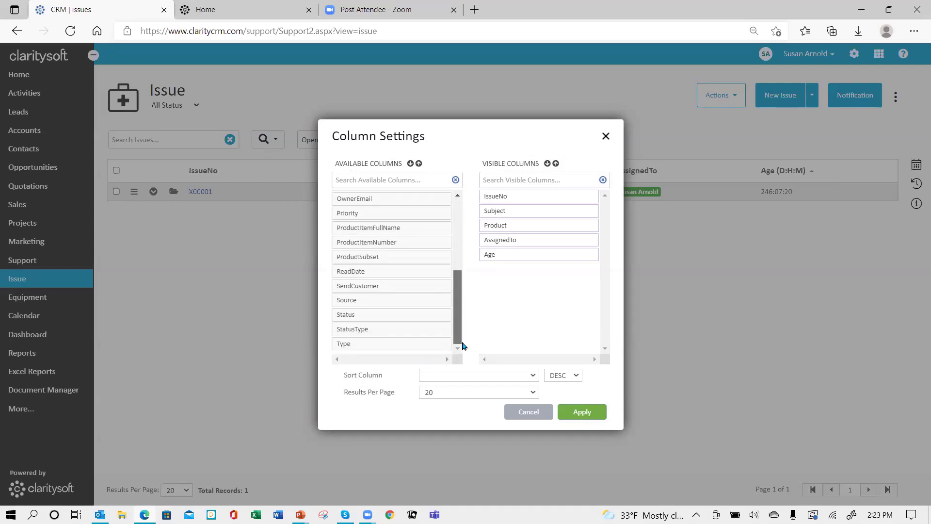
pyautogui.moveTo(368, 316); pyautogui.dragTo(518, 256)
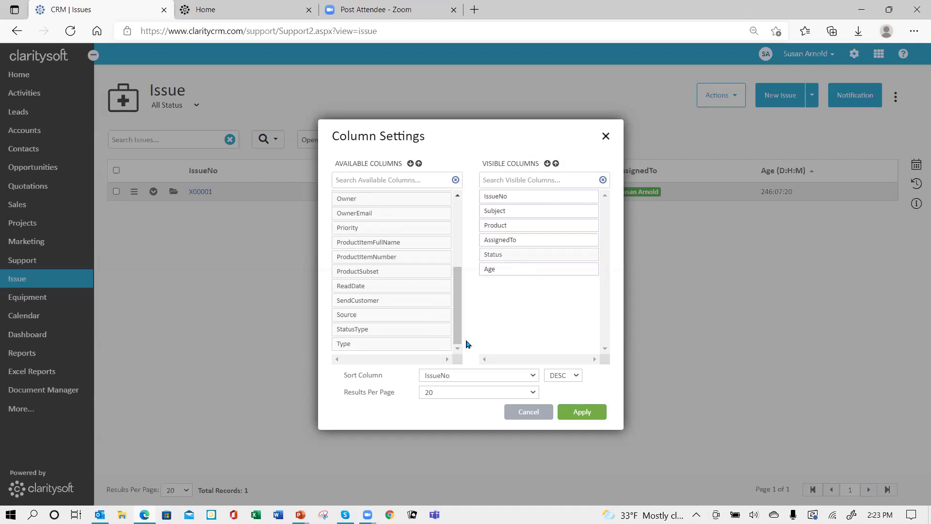
pyautogui.moveTo(373, 345); pyautogui.dragTo(521, 259)
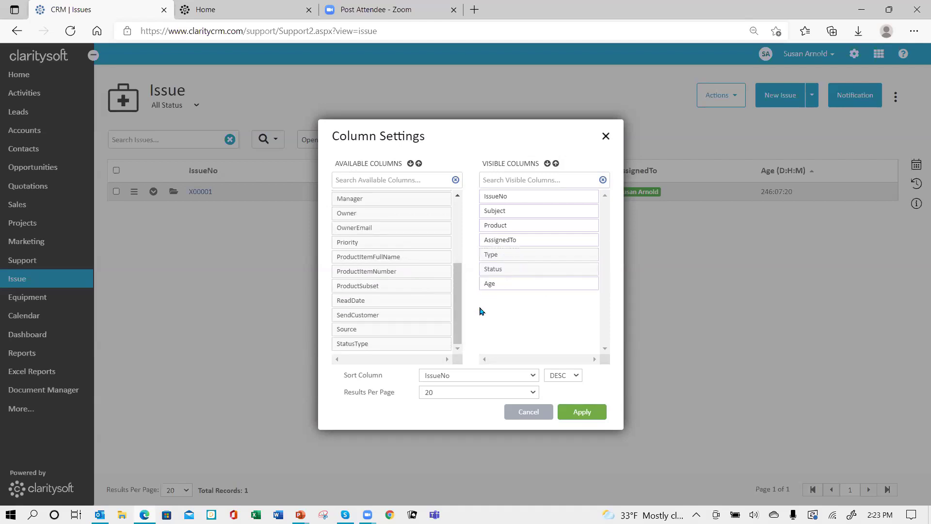
pyautogui.moveTo(456, 335); pyautogui.dragTo(437, 246)
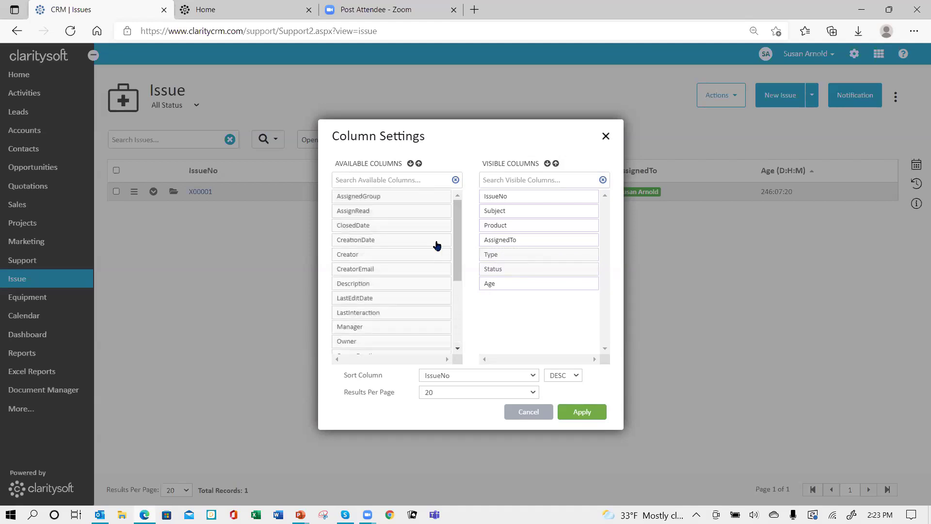
pyautogui.click(448, 397)
pyautogui.click(463, 450)
pyautogui.click(577, 413)
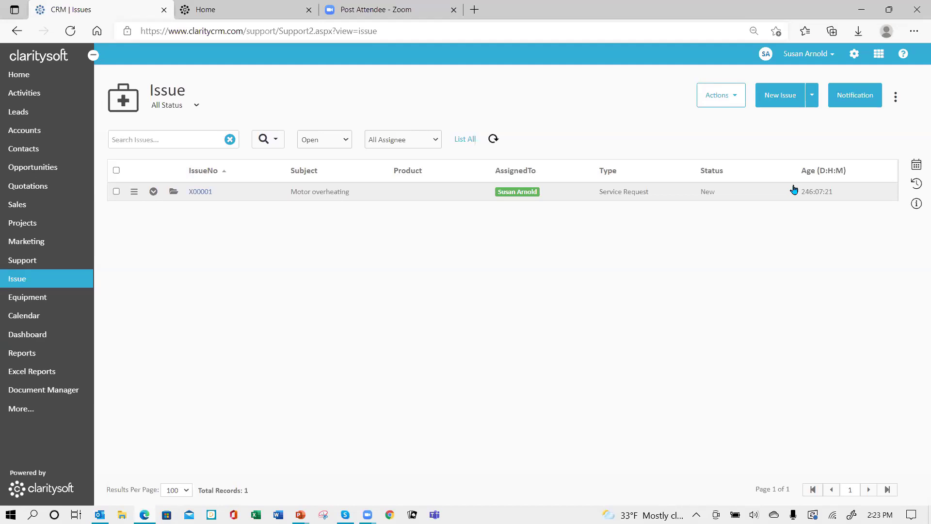
pyautogui.click(347, 143)
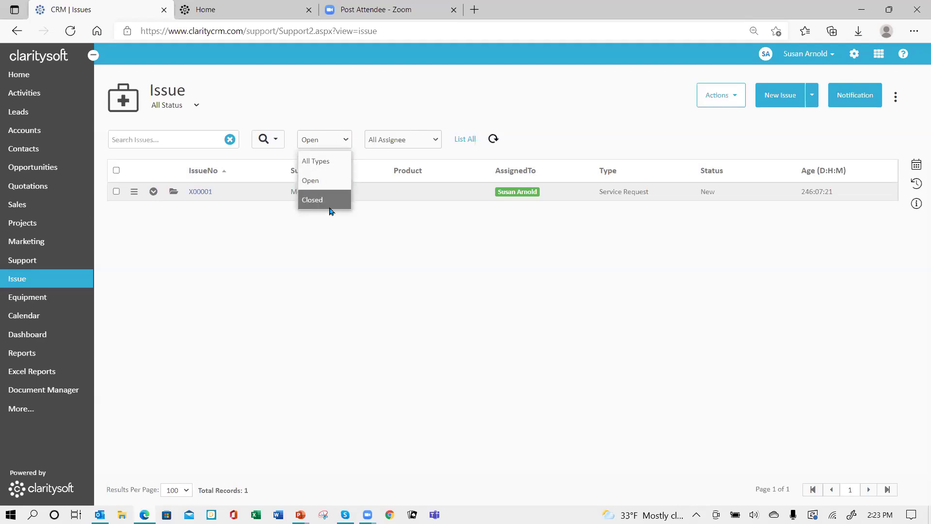
pyautogui.click(324, 182)
pyautogui.click(433, 142)
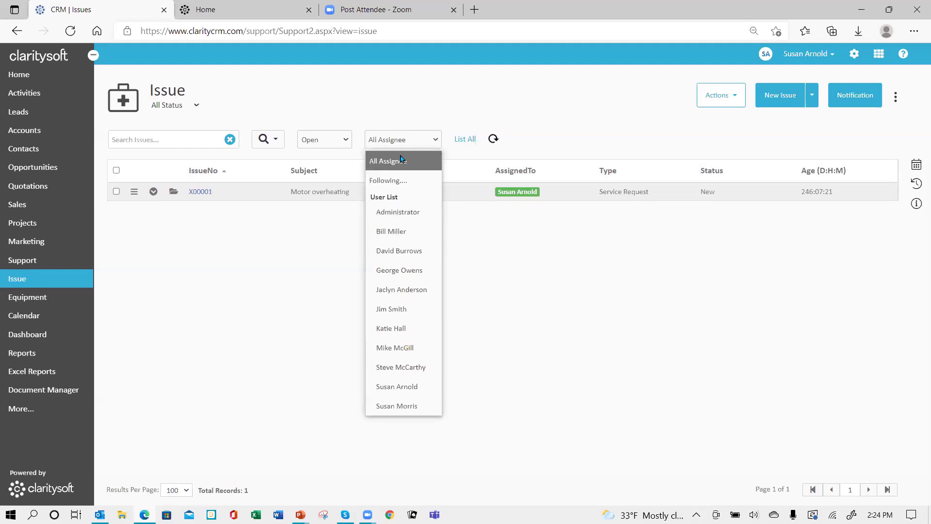
pyautogui.click(534, 136)
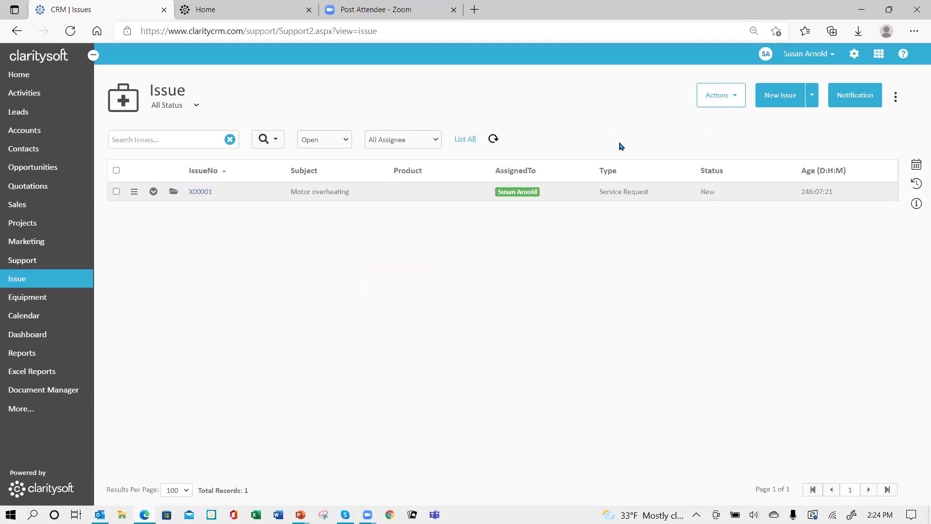
pyautogui.click(731, 96)
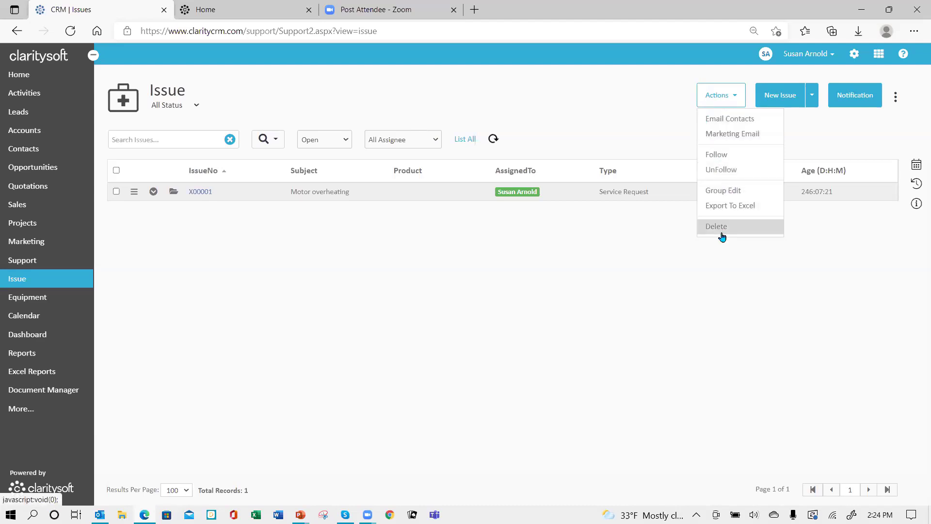
pyautogui.click(541, 112)
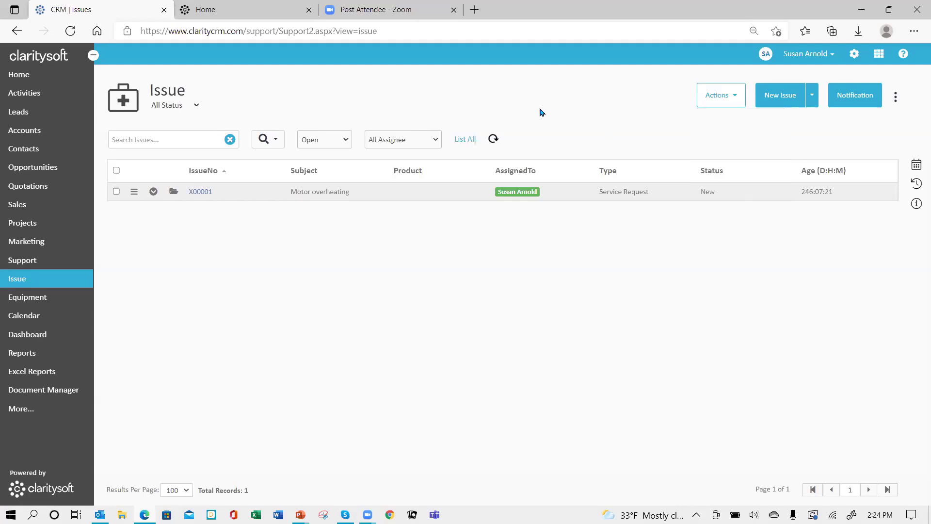
# - Open issue X00001 'Motor overheating' and review its AssignedTo and Manager options, leaving both unchanged
pyautogui.click(199, 193)
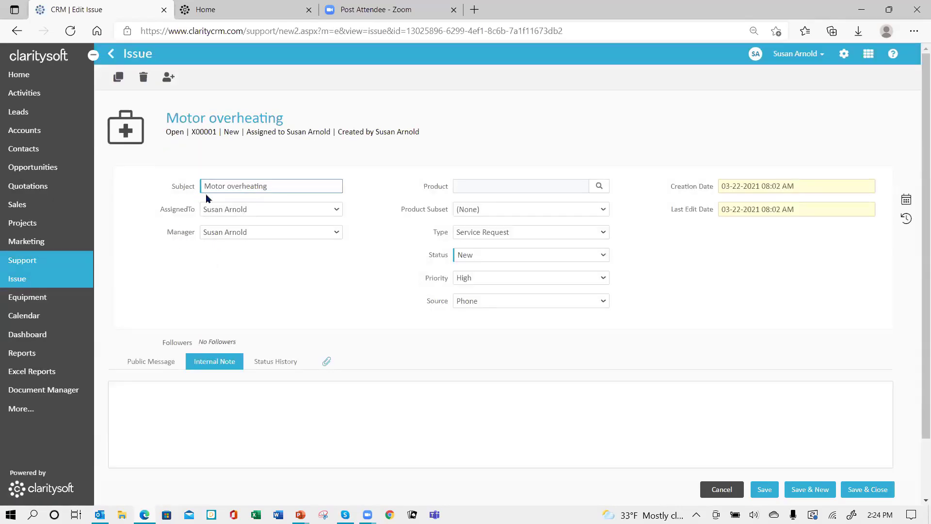
pyautogui.click(289, 191)
pyautogui.click(337, 210)
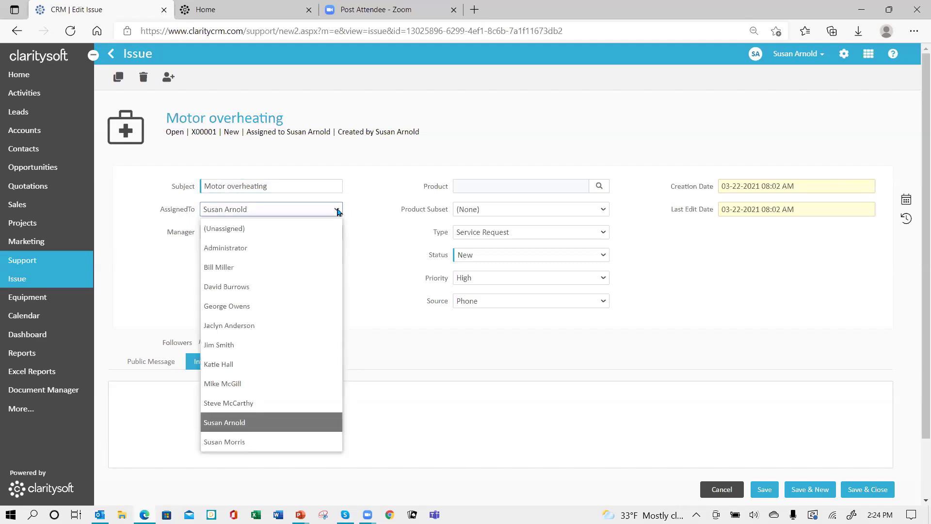
pyautogui.click(337, 210)
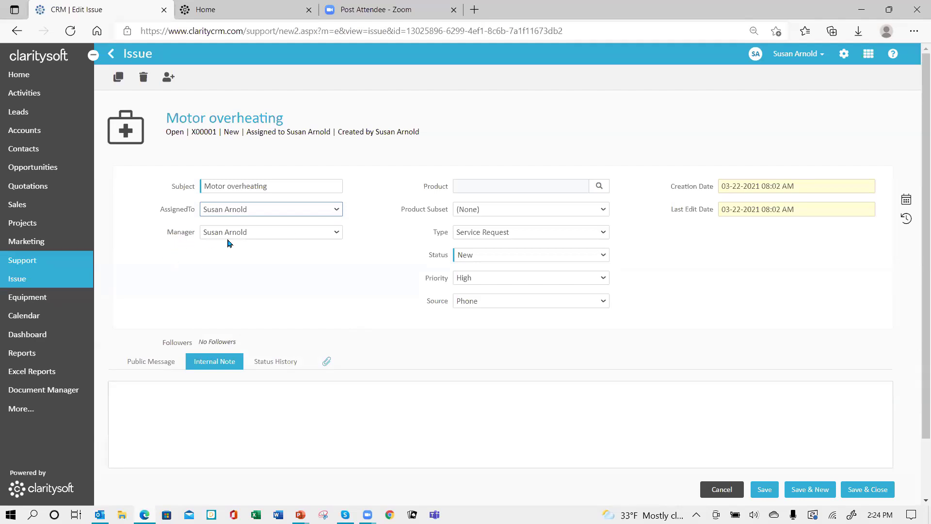
pyautogui.click(337, 232)
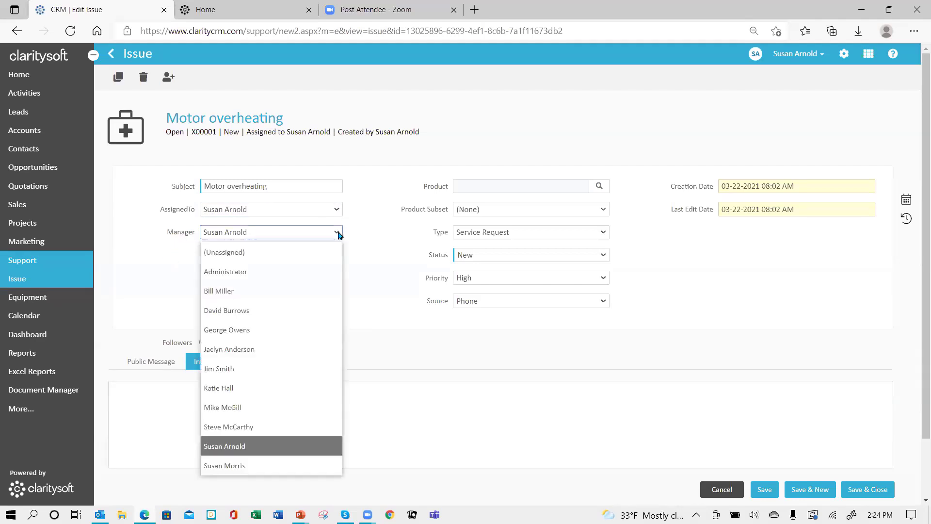
pyautogui.click(338, 233)
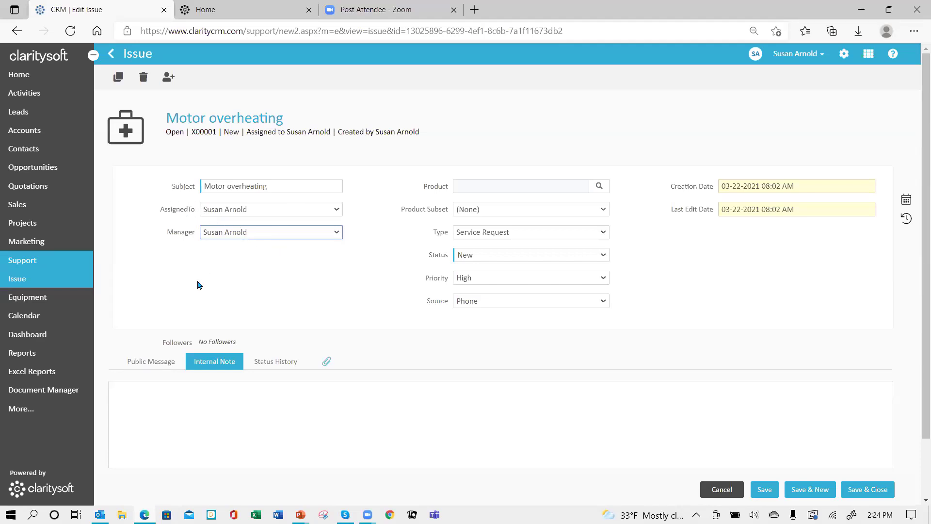
# - Link Widget A (WA-1101) from the Widgets folder as the issue's product, leaving subset (None)
pyautogui.click(599, 189)
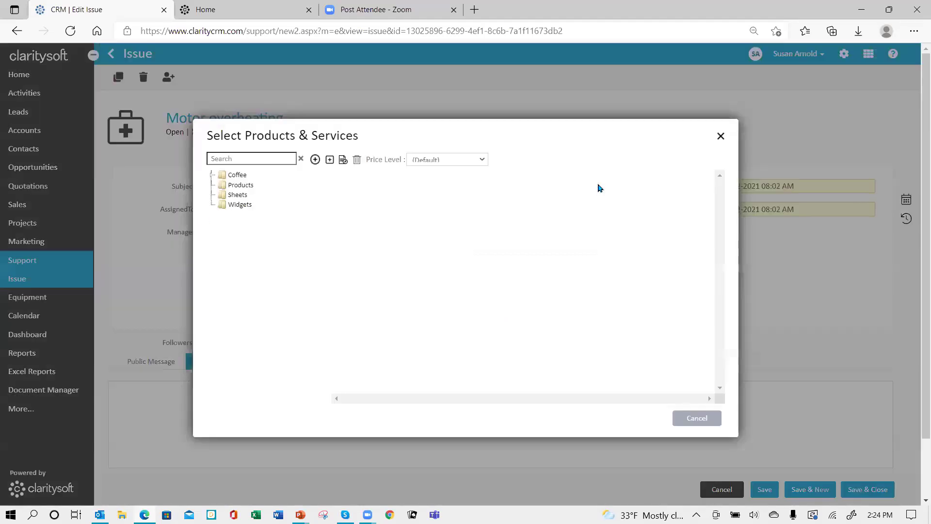
pyautogui.click(227, 207)
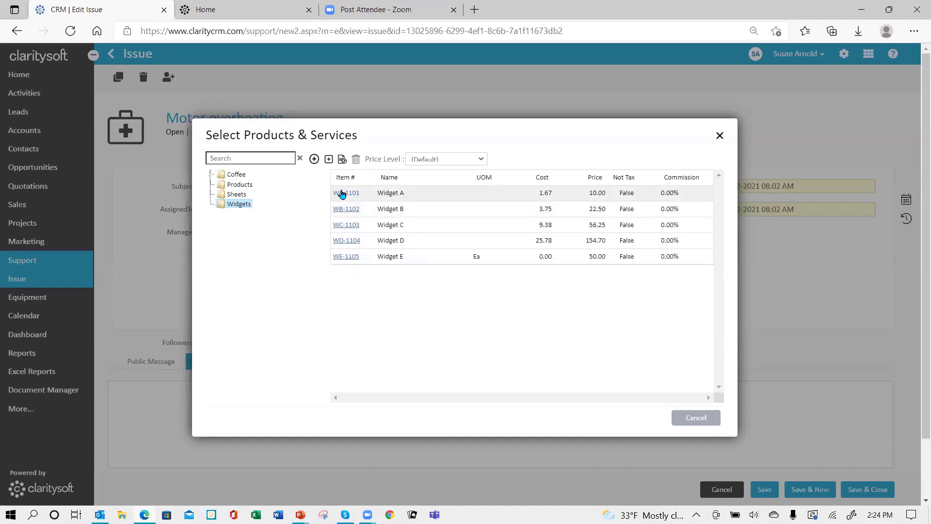
pyautogui.click(342, 194)
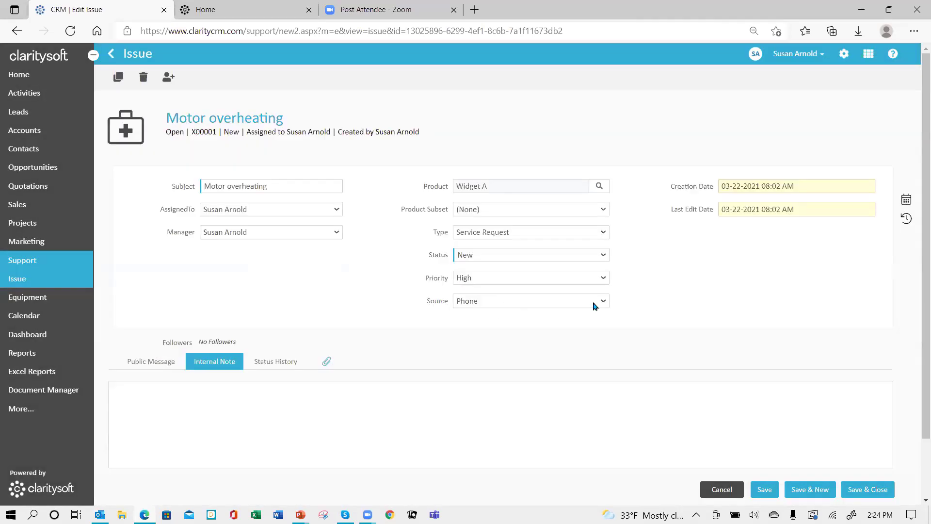
pyautogui.click(529, 209)
pyautogui.click(529, 209)
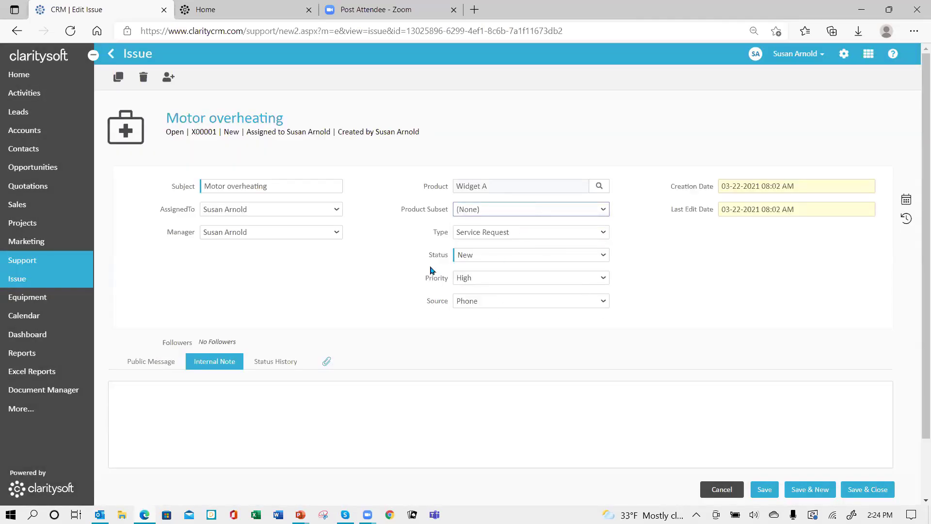
# - Set the issue type to Bug and priority to Urgent, keeping status New and source Phone
pyautogui.click(601, 236)
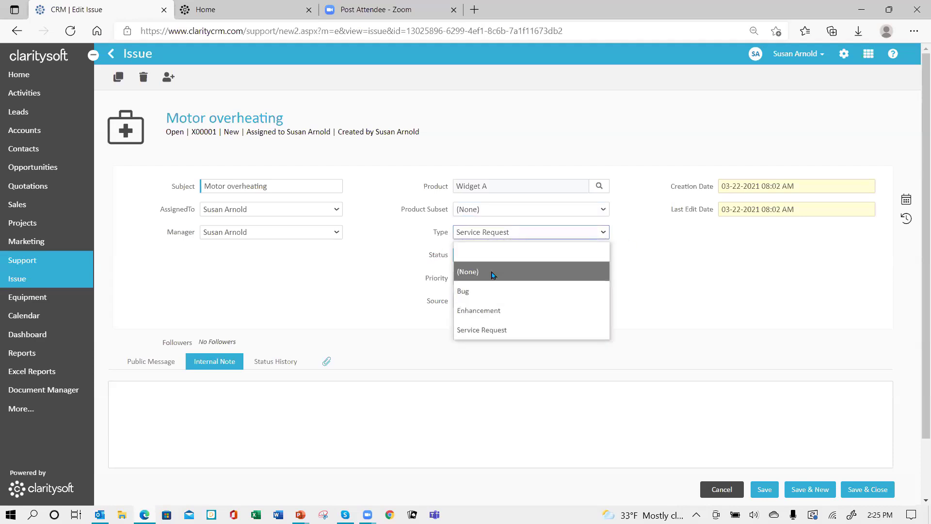
pyautogui.click(461, 292)
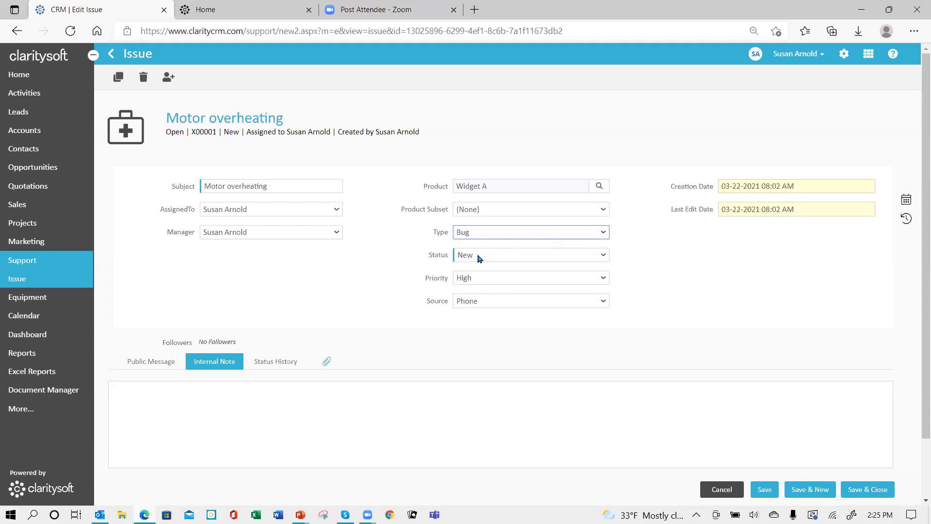
pyautogui.click(603, 256)
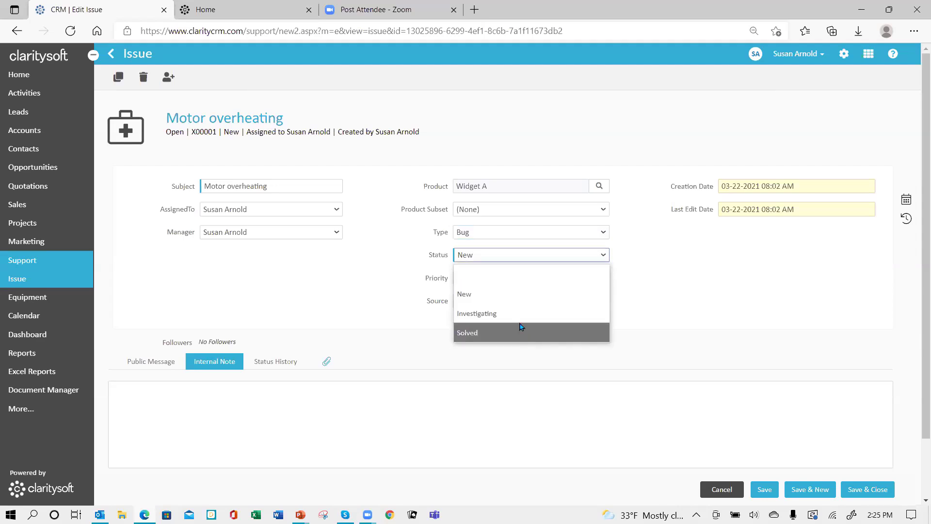
pyautogui.click(505, 293)
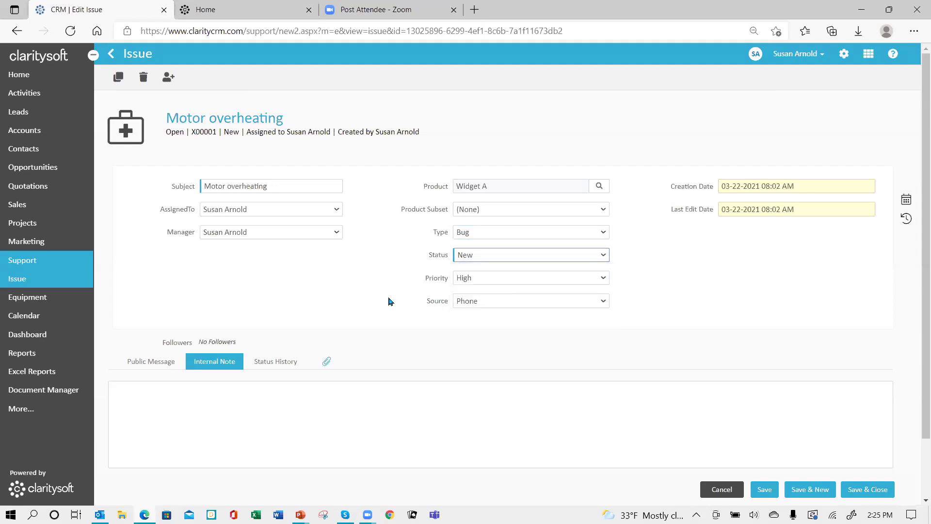
pyautogui.click(604, 278)
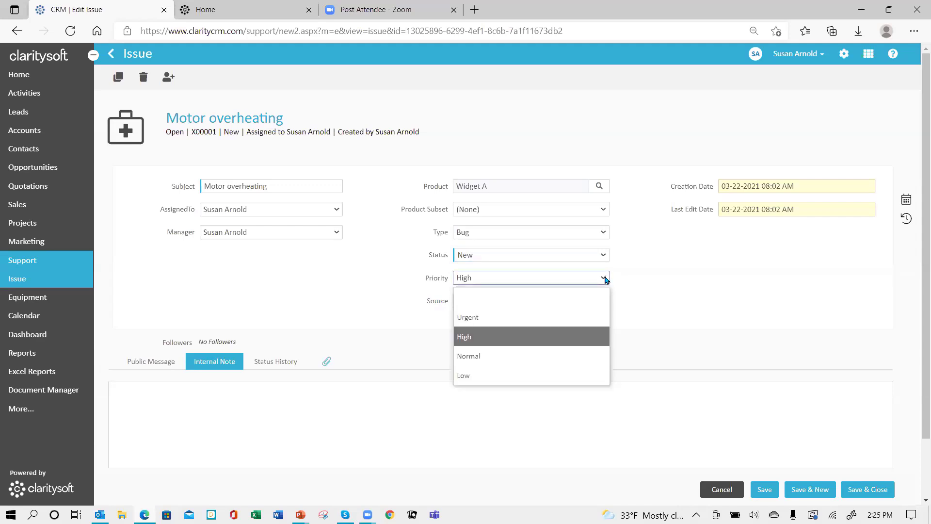
pyautogui.click(525, 318)
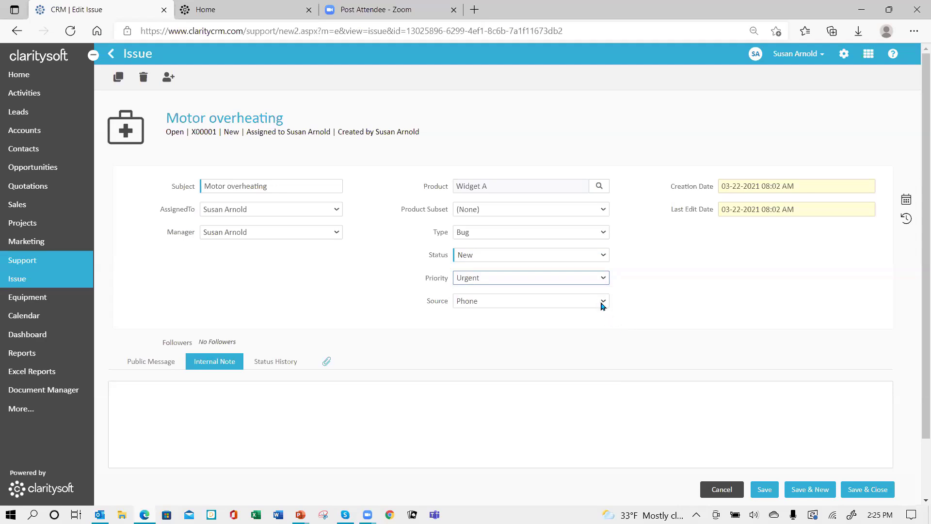
pyautogui.click(603, 304)
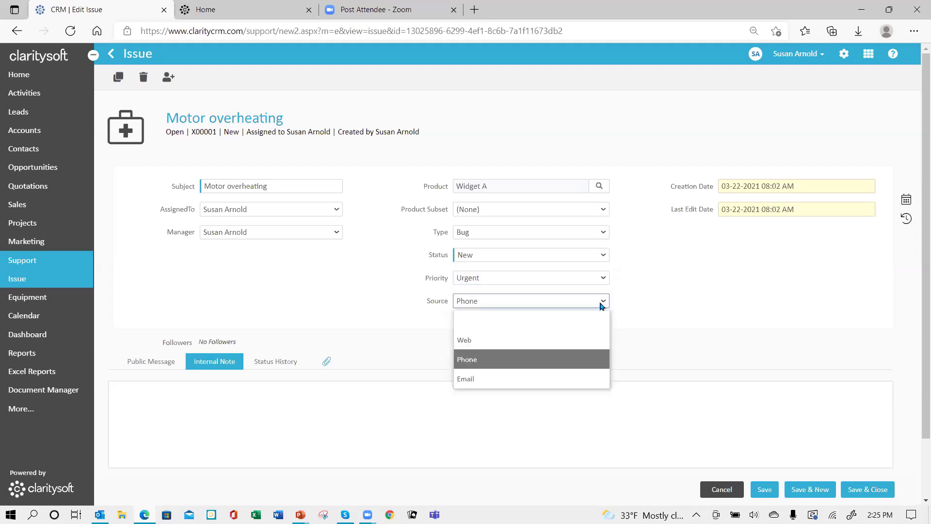
pyautogui.click(600, 303)
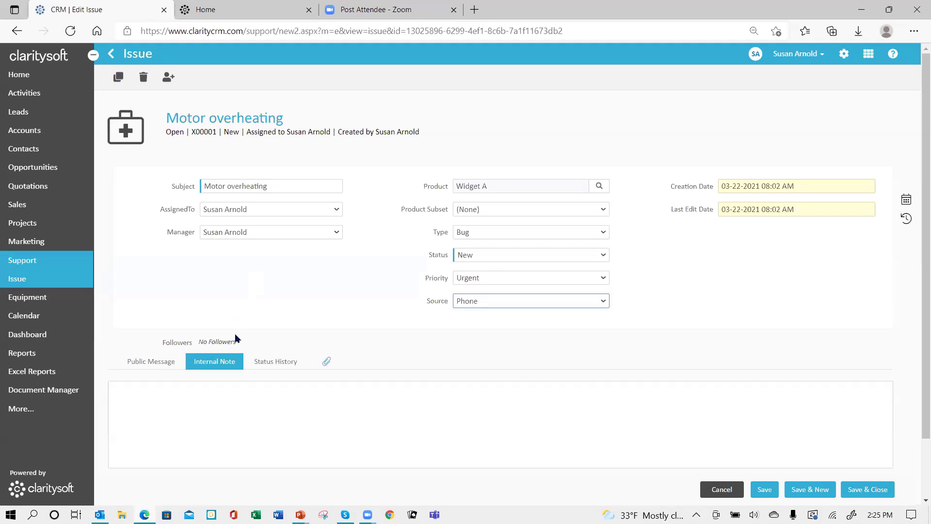
pyautogui.click(174, 390)
# - Focus the Internal Note box, then save and close issue X00001
pyautogui.click(127, 391)
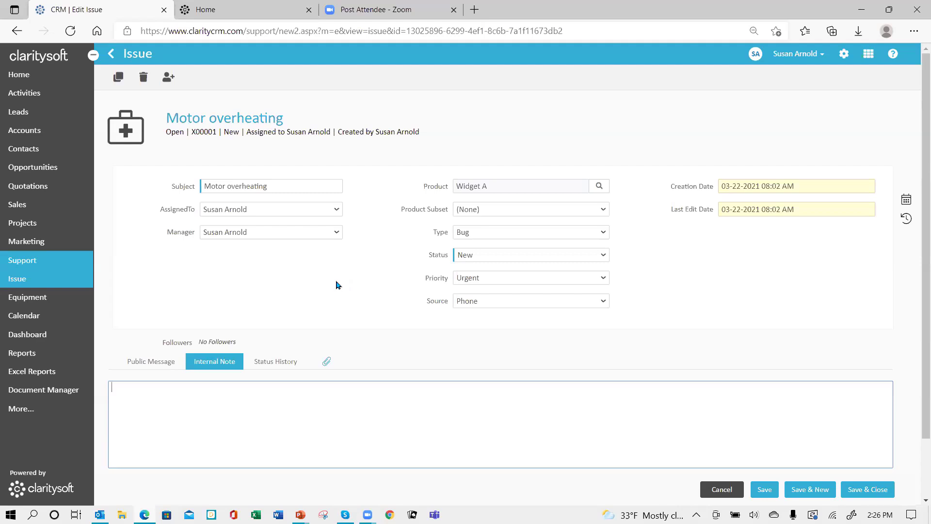
pyautogui.click(876, 491)
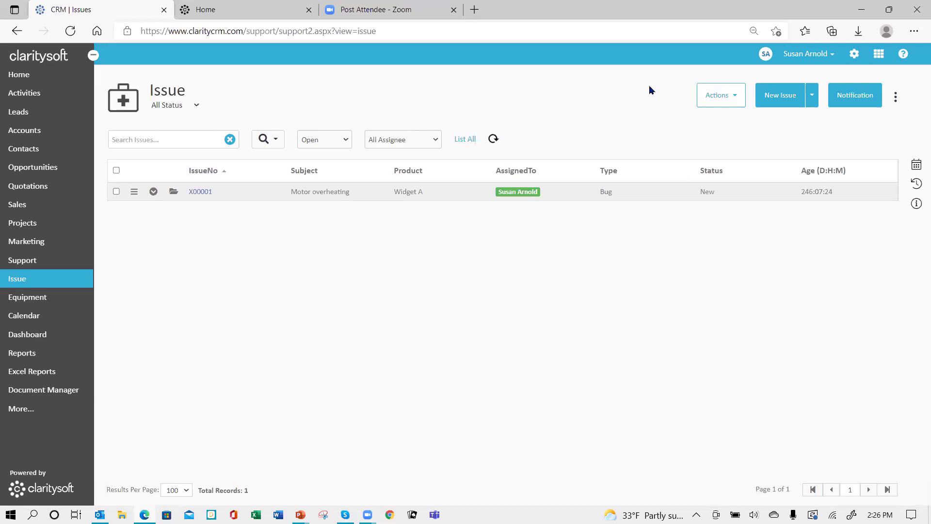
# - From the settings gear, go to Customization > Support > Preferences
pyautogui.click(854, 55)
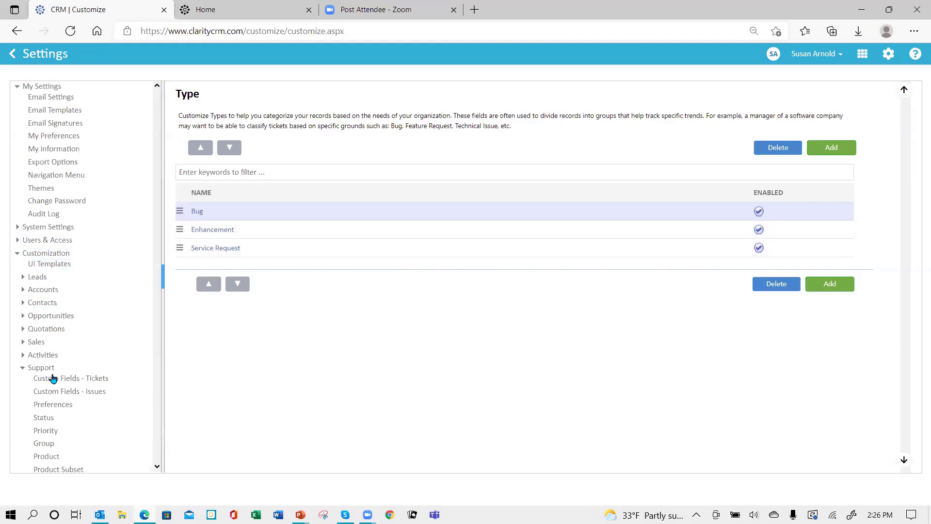
pyautogui.scroll(-1, 118, 323)
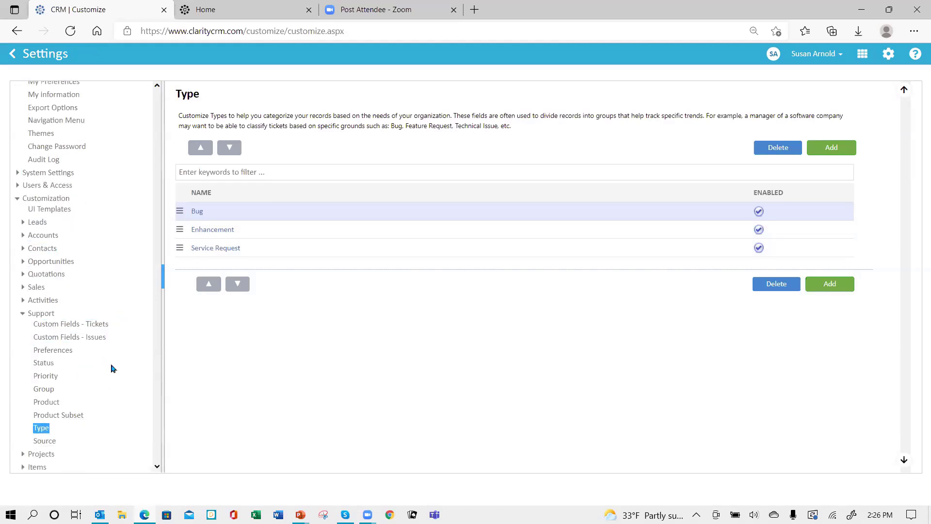
pyautogui.click(53, 351)
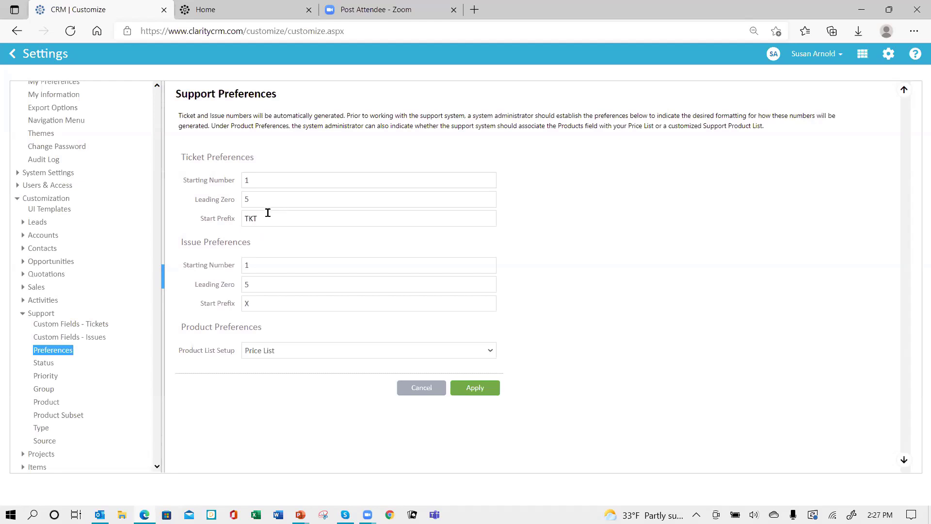
pyautogui.click(266, 213)
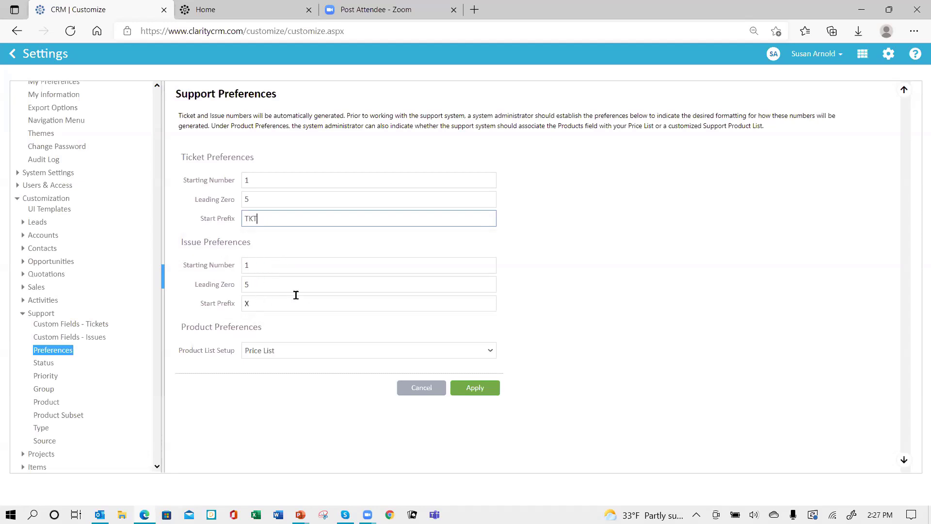
# - Change the Issue Start Prefix from X to ISS, pick Support Product List, and apply
pyautogui.click(260, 304)
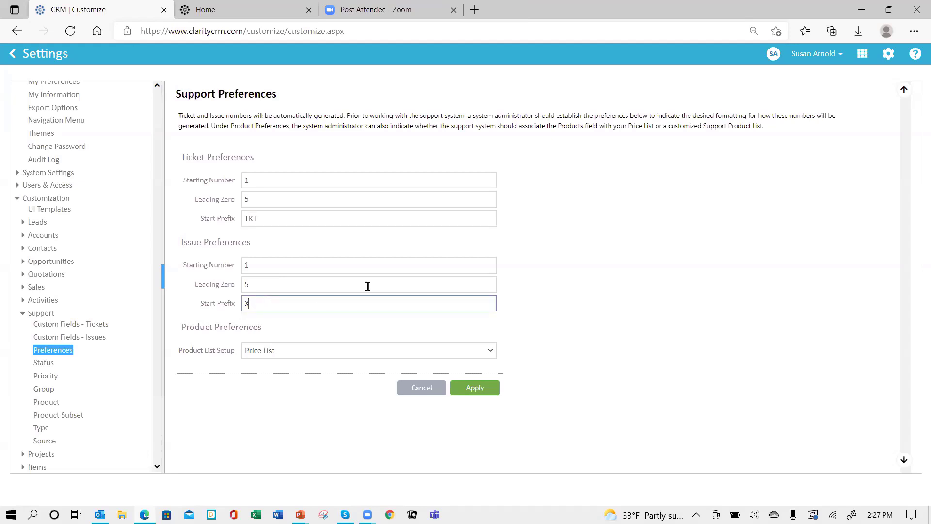
pyautogui.press('BackSpace')
pyautogui.write('Iss')
pyautogui.press('BackSpace')
pyautogui.press('BackSpace')
pyautogui.write('SS')
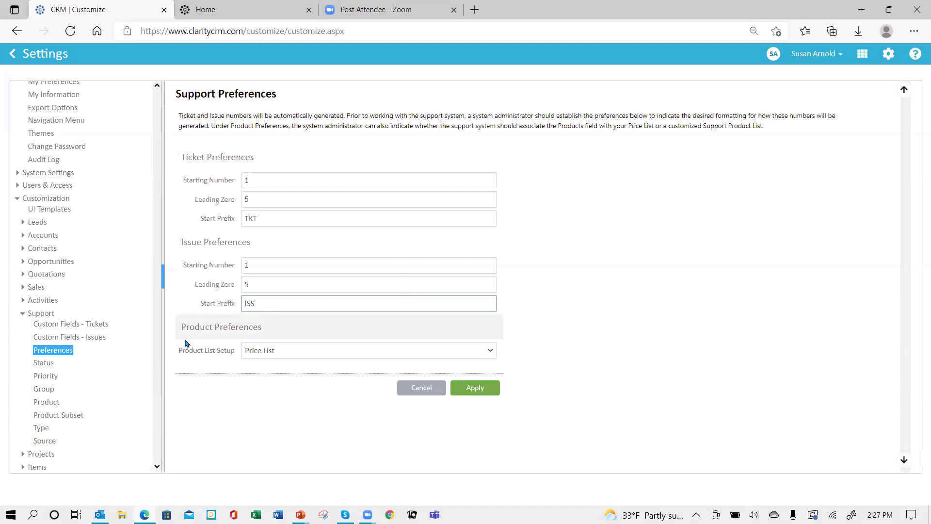
pyautogui.click(298, 353)
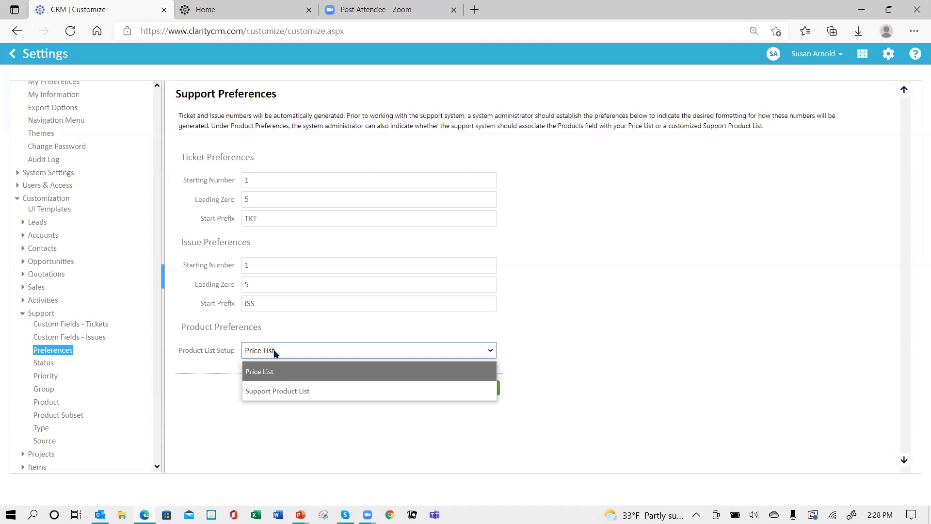
pyautogui.click(282, 392)
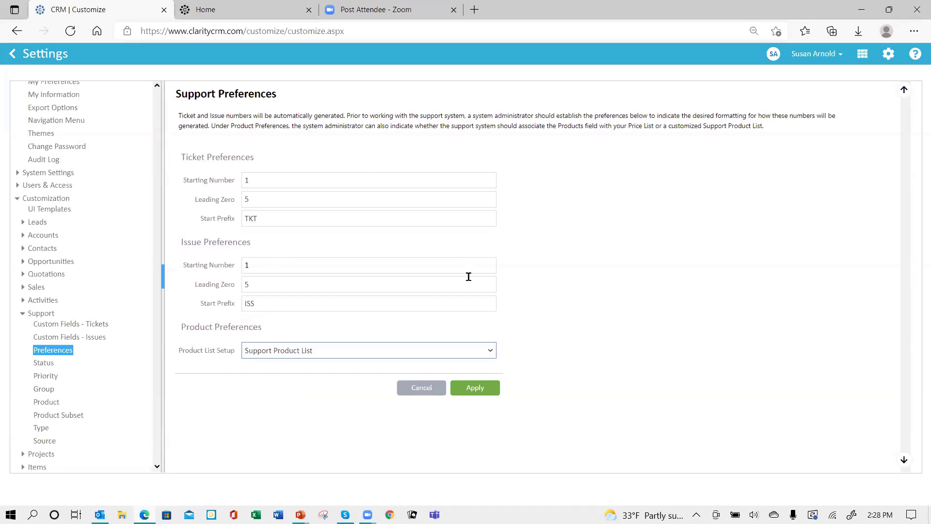
pyautogui.click(471, 393)
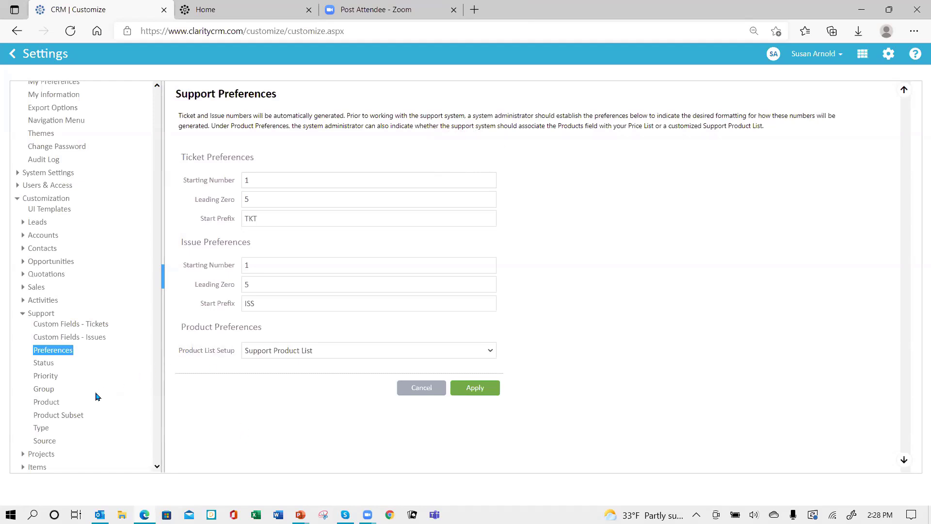
# - Add a new field on Custom Fields - Tickets and name it 'Machine Type'
pyautogui.click(57, 325)
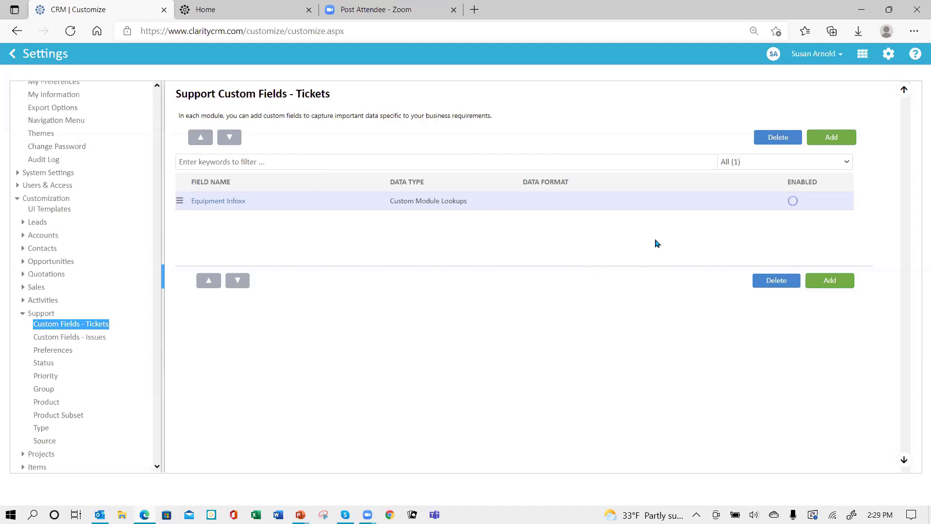
pyautogui.click(831, 138)
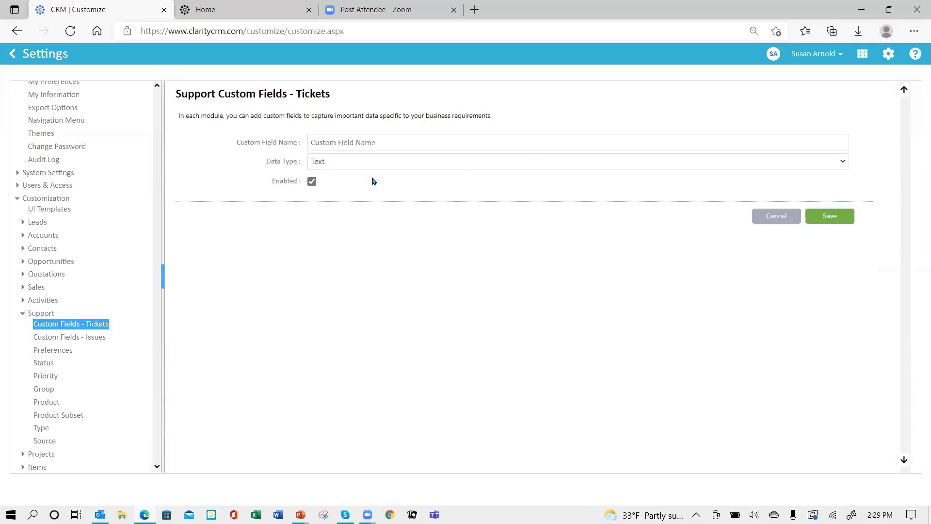
pyautogui.click(355, 143)
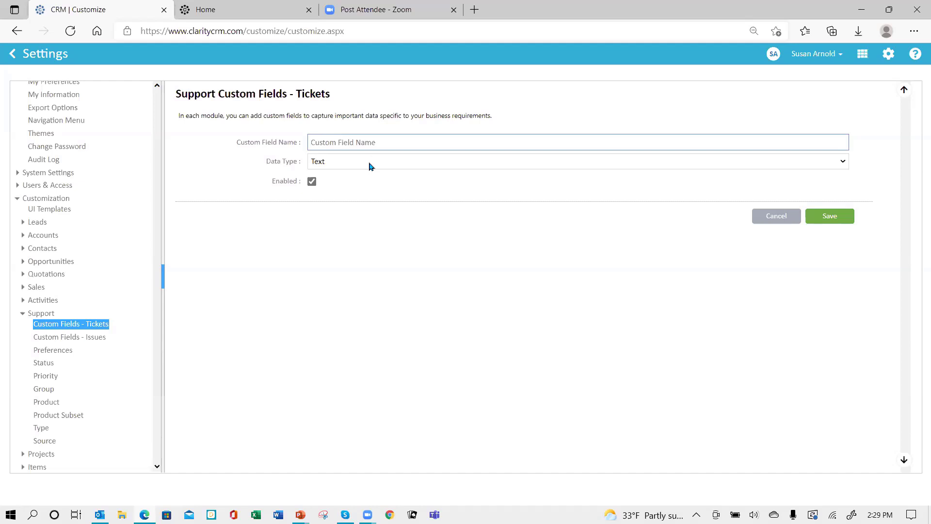
pyautogui.write('MachineType')
# - Set Machine Type's data type to DropDown with values Big and Small, and save it
pyautogui.click(350, 166)
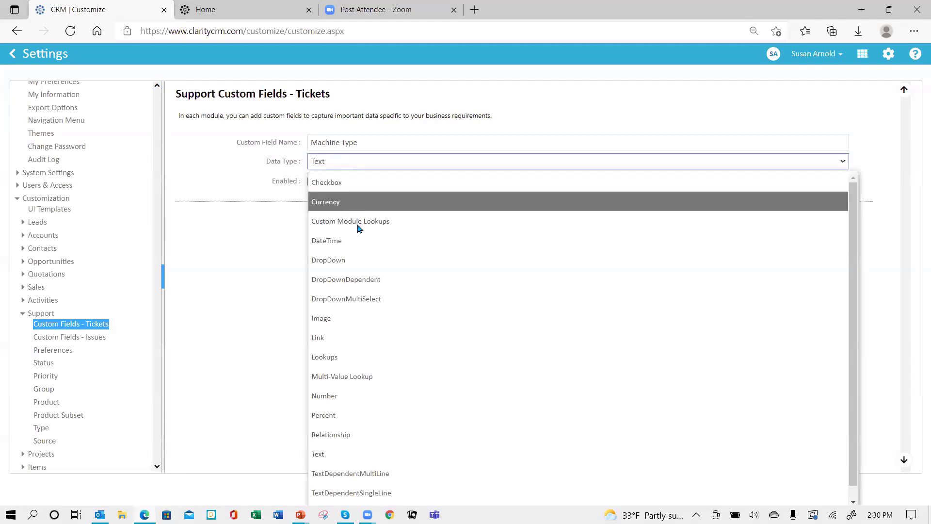
pyautogui.click(355, 260)
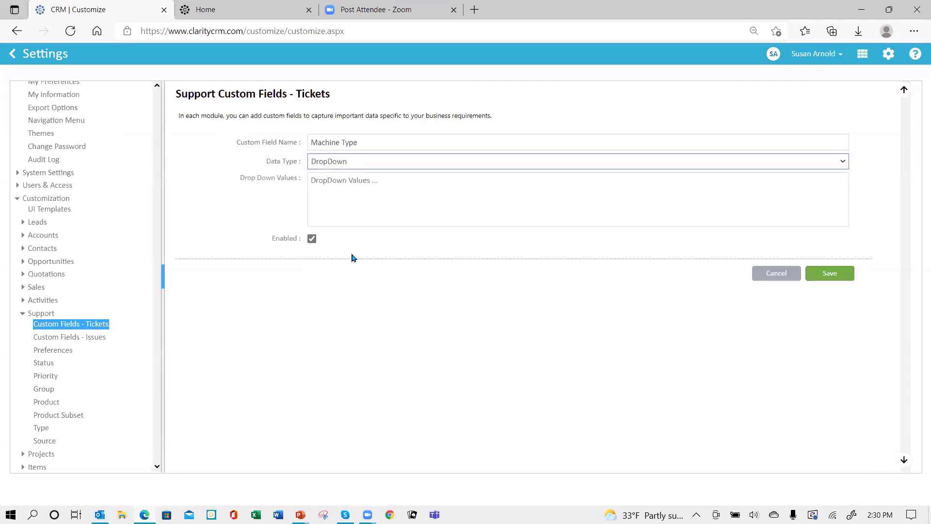
pyautogui.click(328, 186)
pyautogui.write('Big')
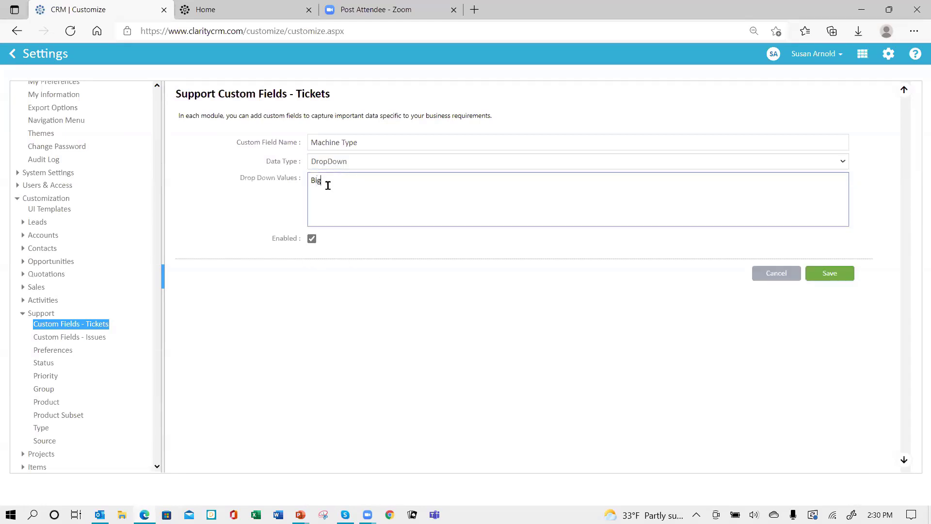
pyautogui.press('Return')
pyautogui.write('Small')
pyautogui.click(832, 274)
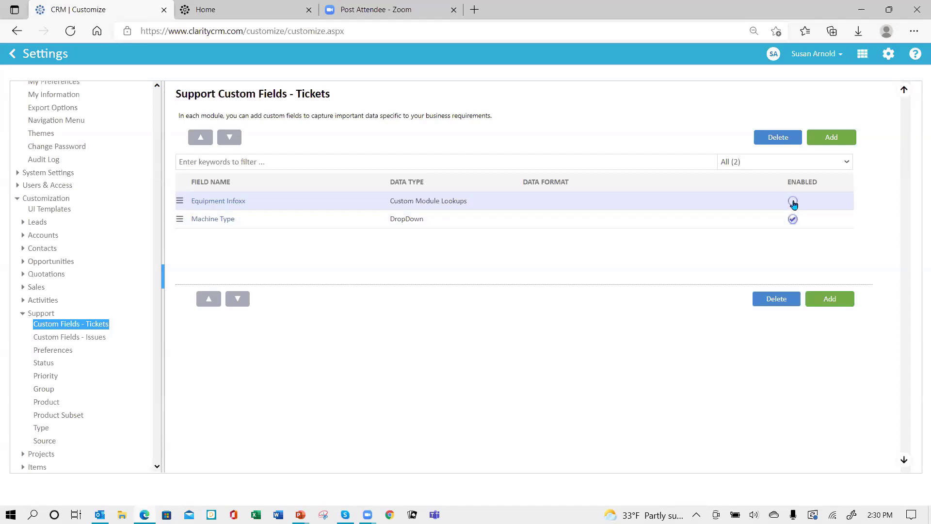
# - Enable the Equipment Infoxx ticket field, then go to the Custom Fields - Issues page
pyautogui.click(793, 202)
pyautogui.click(78, 342)
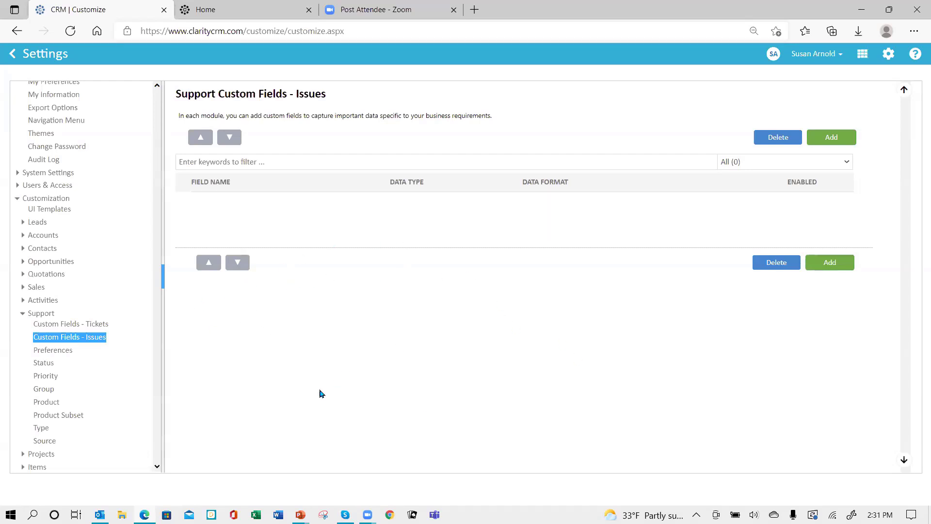
# - Open the Status list under Support in the settings sidebar
pyautogui.click(42, 365)
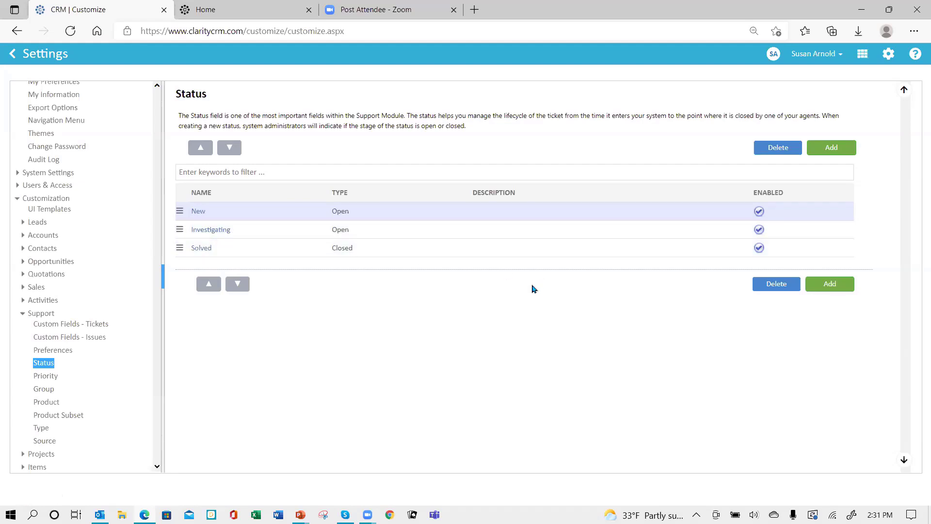
# - Add a new support status named 'Testing' with type Open
pyautogui.click(831, 149)
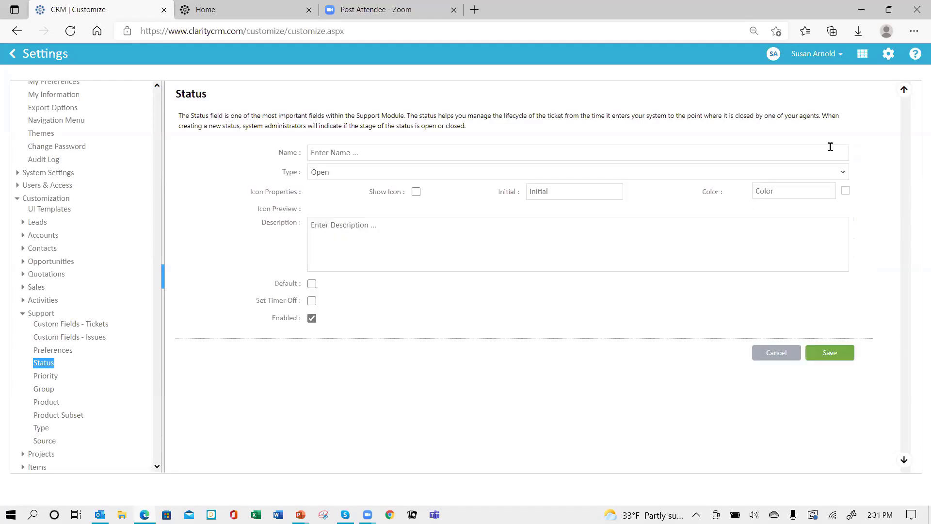
pyautogui.click(382, 153)
pyautogui.write('Testing')
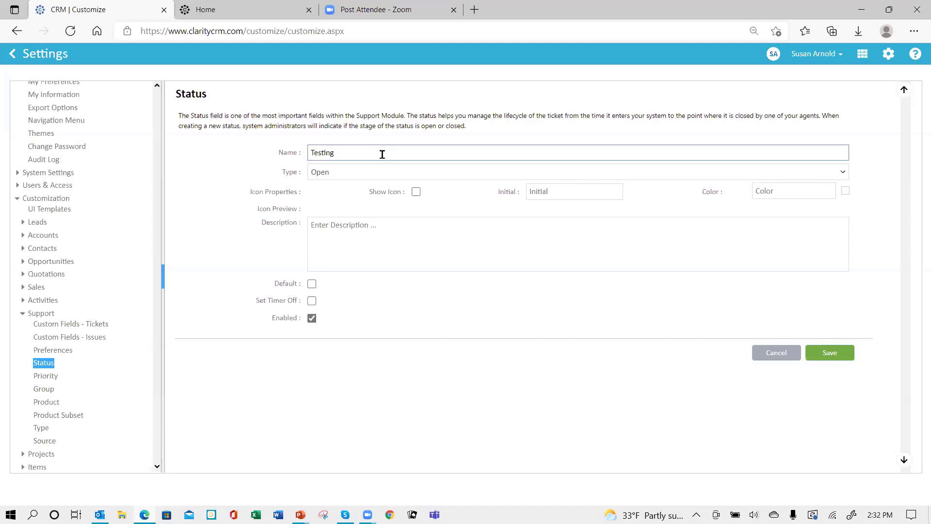
pyautogui.click(334, 178)
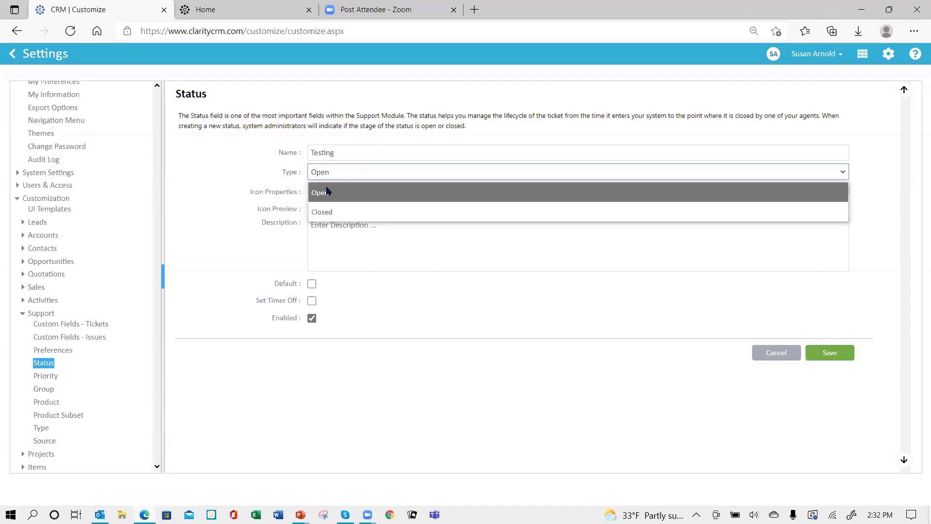
pyautogui.click(326, 192)
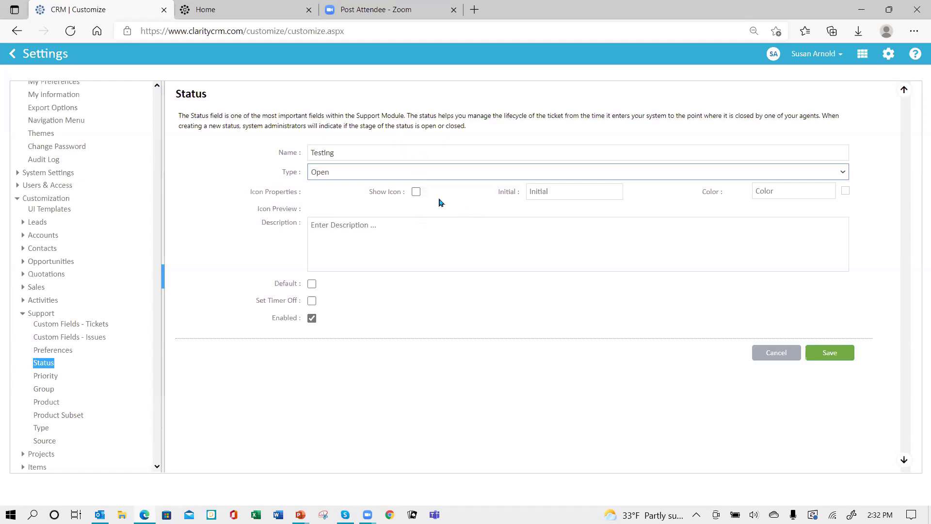
# - Show an icon for the status with initial T in light purple #ccc1d9
pyautogui.click(416, 192)
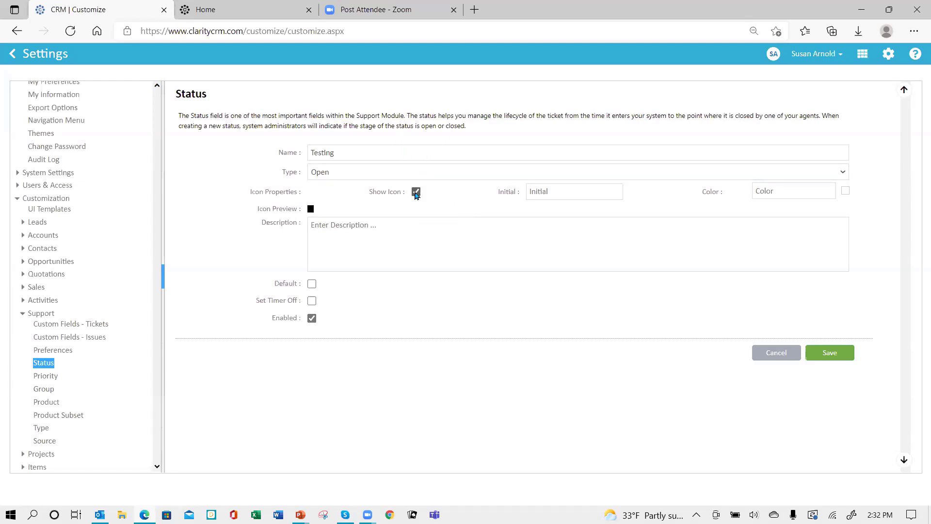
pyautogui.click(560, 189)
pyautogui.write('T')
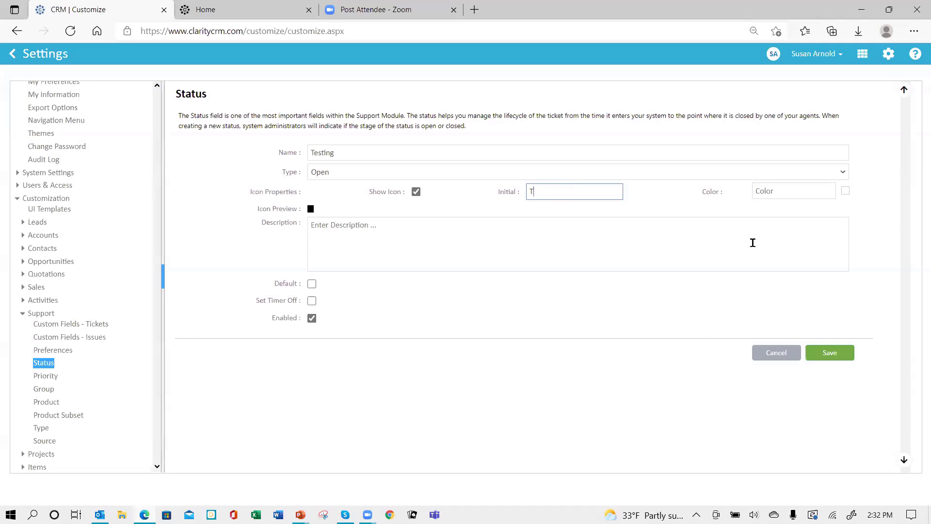
pyautogui.click(793, 192)
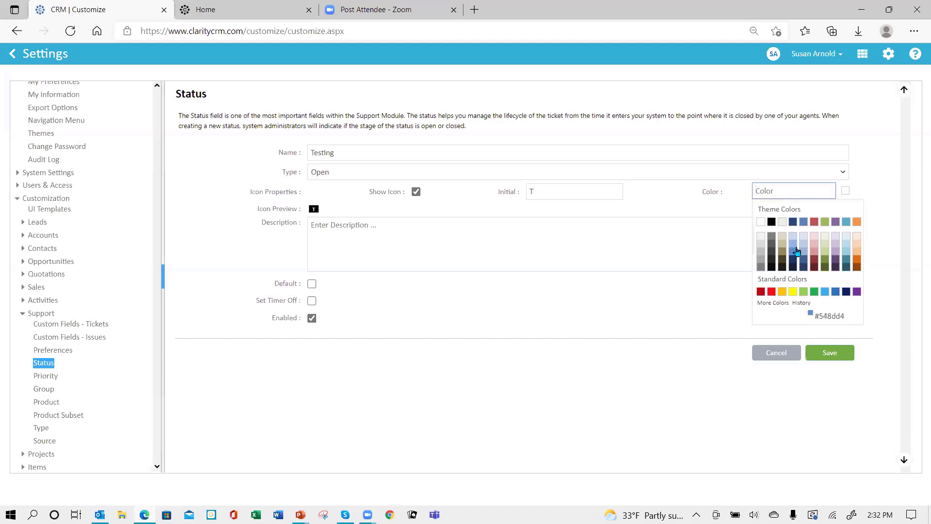
pyautogui.click(836, 244)
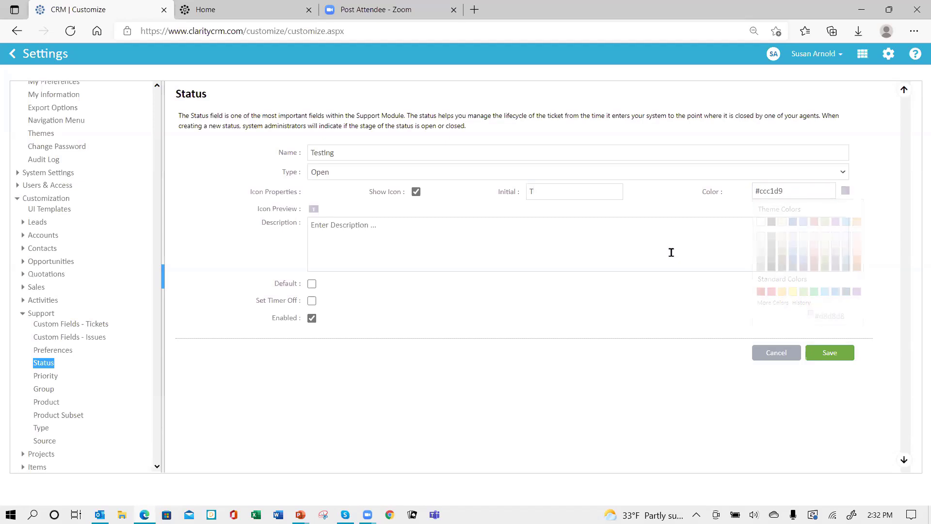
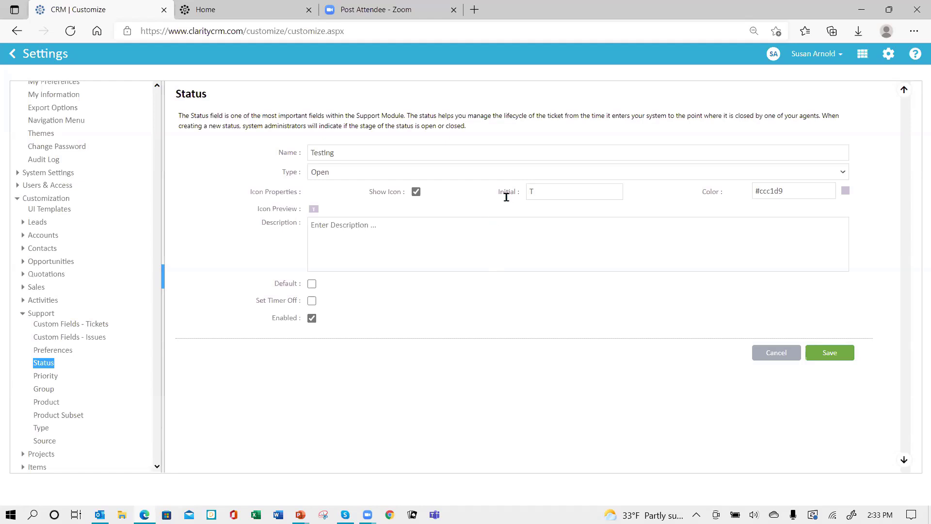
# - Save the Testing status and move it above Solved: New, Investigating, Testing, Solved
pyautogui.click(828, 358)
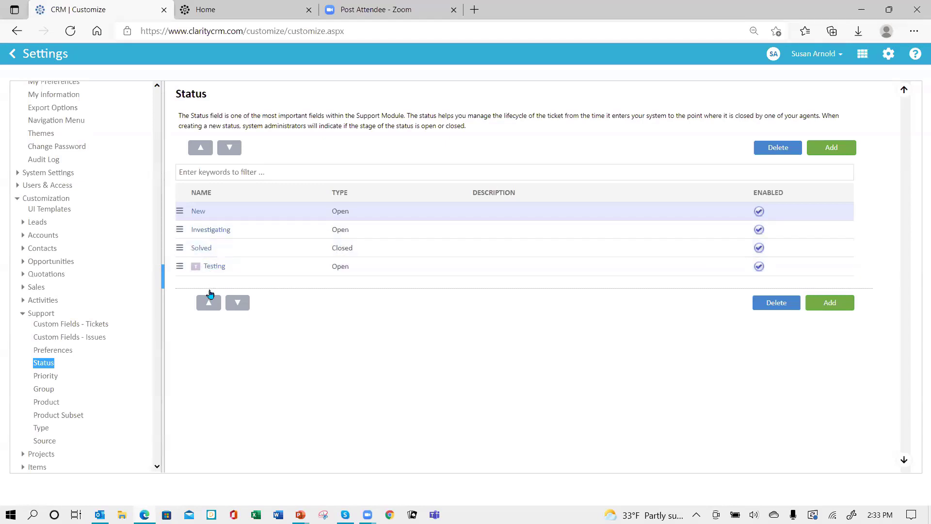
pyautogui.click(504, 270)
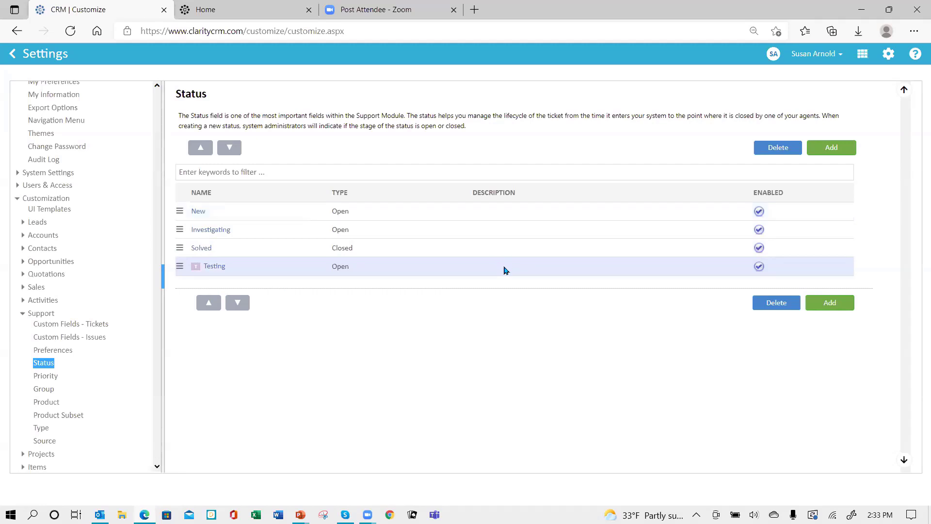
pyautogui.click(209, 303)
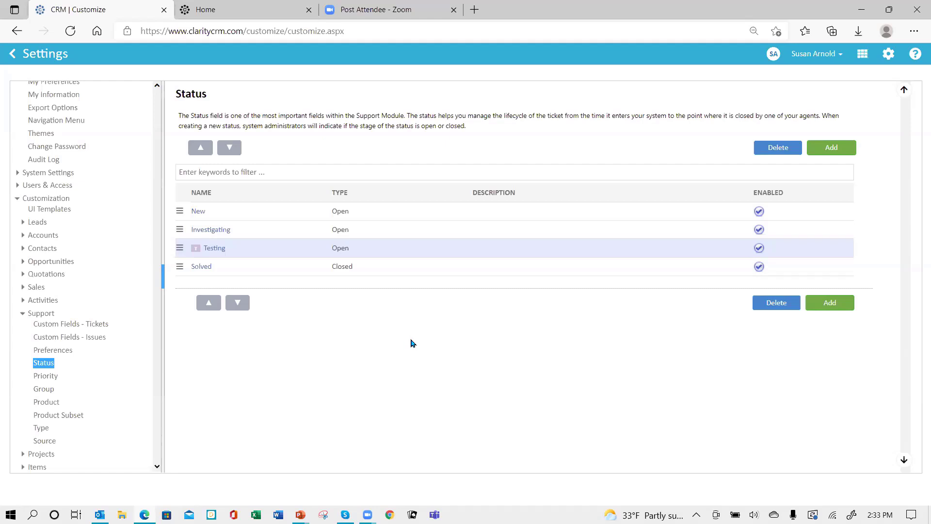
# - Enable Show Icon on the Urgent priority so it shows a red '!' (#ff0000), and save
pyautogui.click(48, 381)
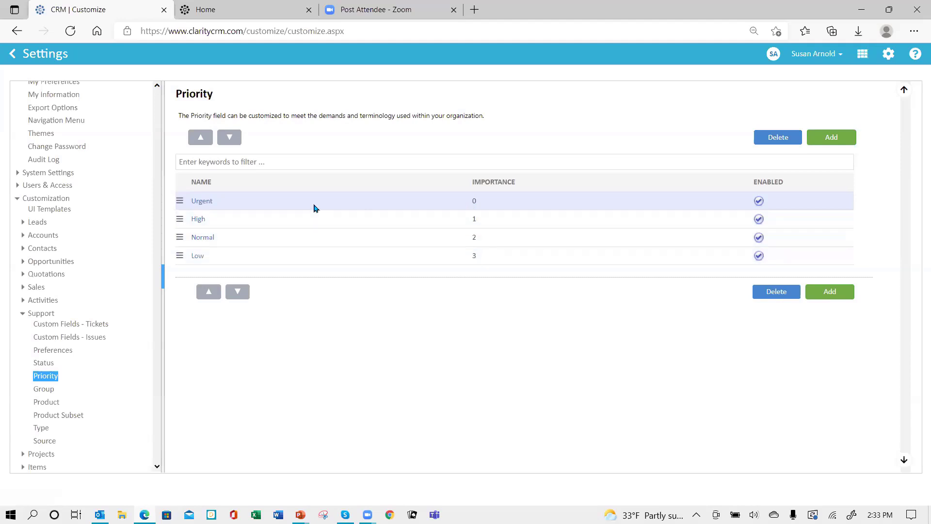
pyautogui.click(202, 202)
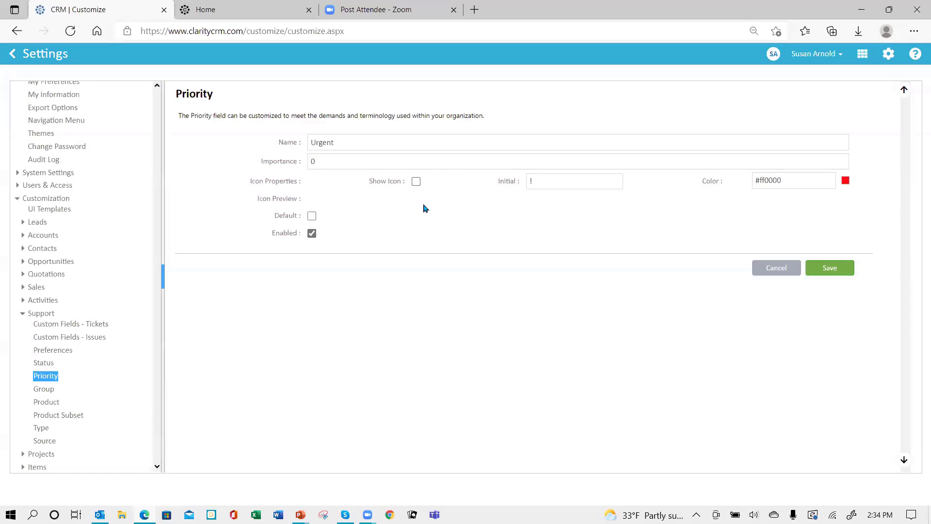
pyautogui.click(416, 182)
pyautogui.click(825, 270)
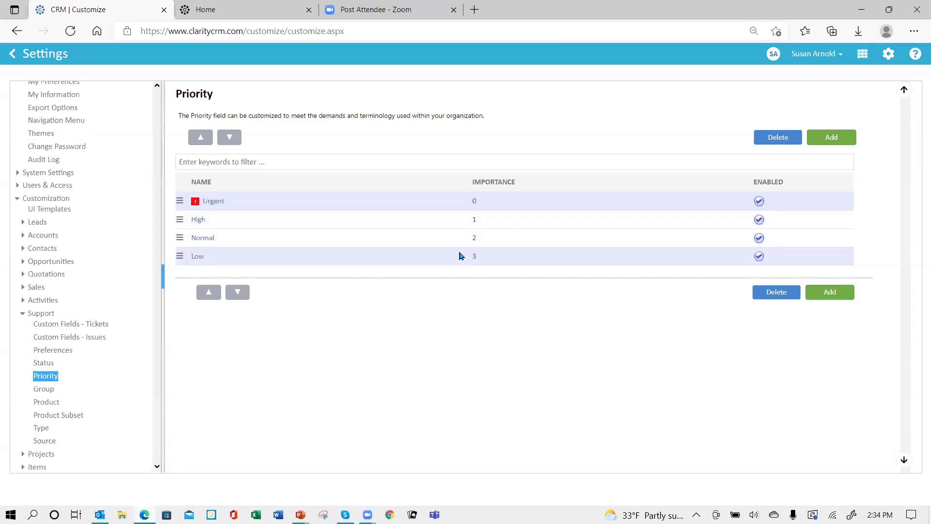
# - Create the 'Field Technicians' group with two technicians, the first one as default assignee
pyautogui.click(45, 389)
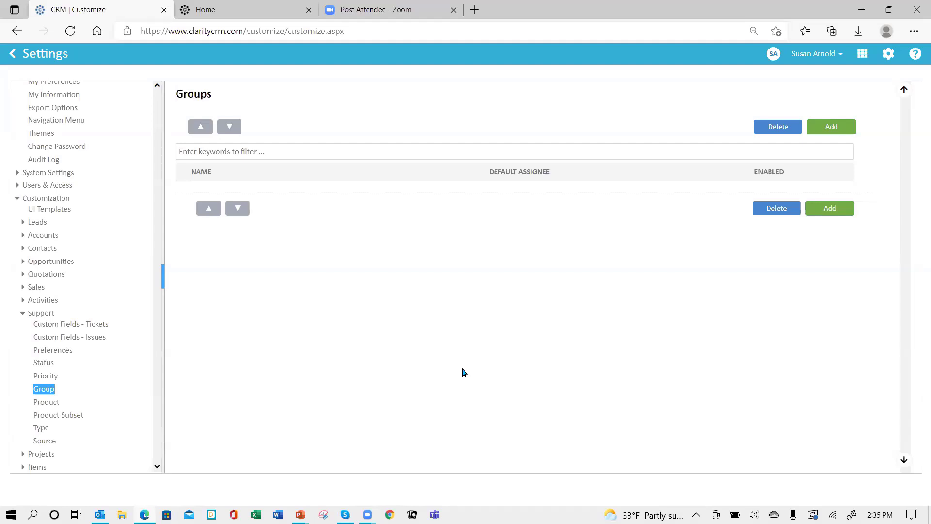
pyautogui.click(833, 135)
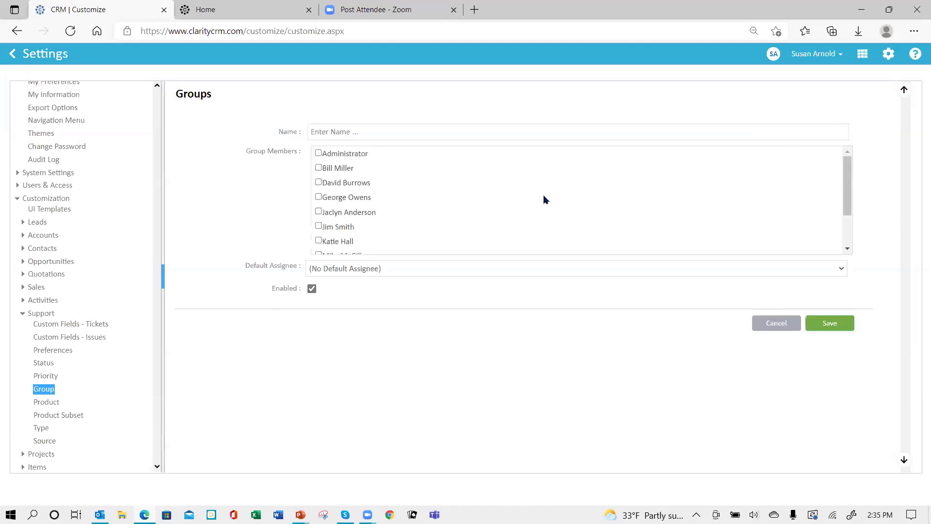
pyautogui.click(381, 132)
pyautogui.write('Fe')
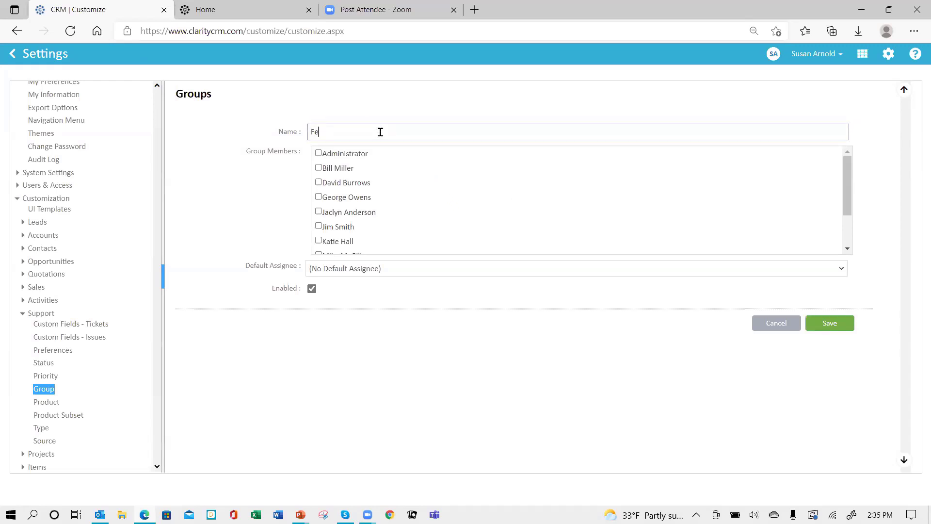
pyautogui.write('ildeild')
pyautogui.press('BackSpace')
pyautogui.press('BackSpace')
pyautogui.press('BackSpace')
pyautogui.write('ield Technician')
pyautogui.click(318, 183)
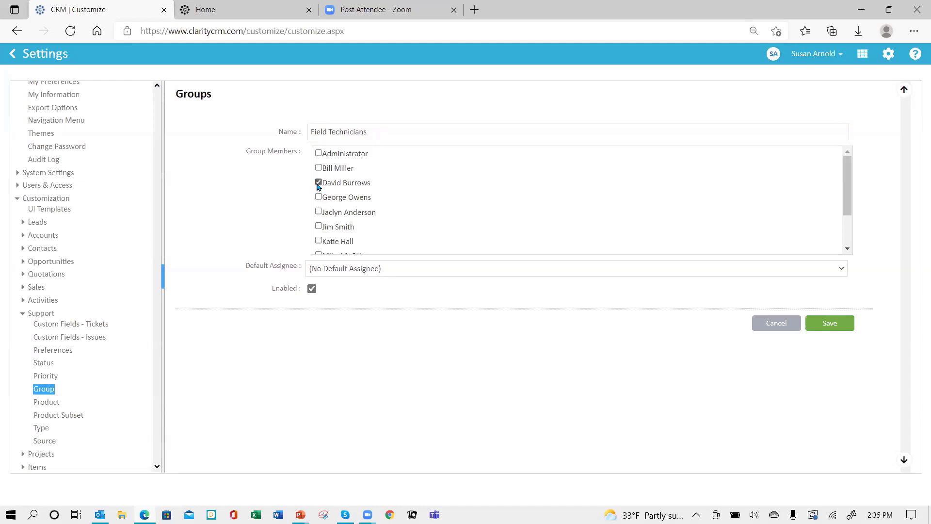
pyautogui.click(318, 227)
pyautogui.scroll(-1, 486, 250)
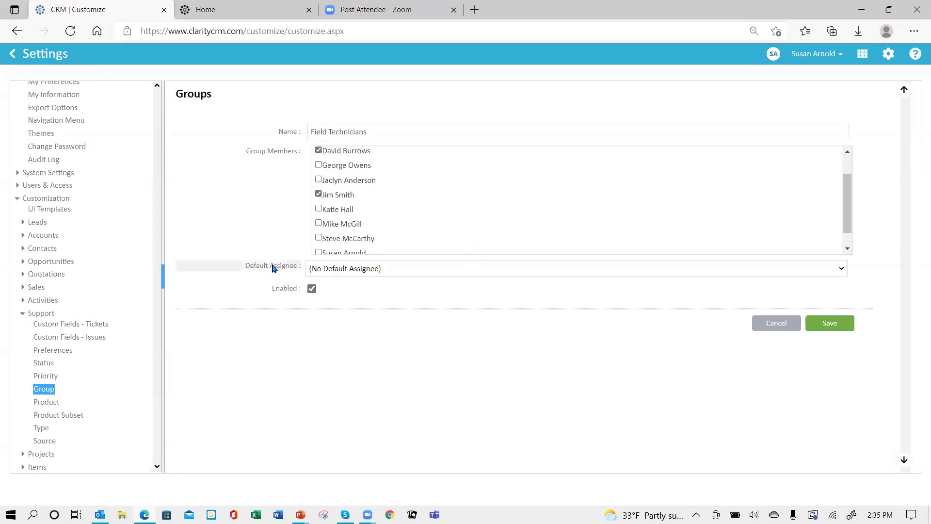
pyautogui.click(430, 272)
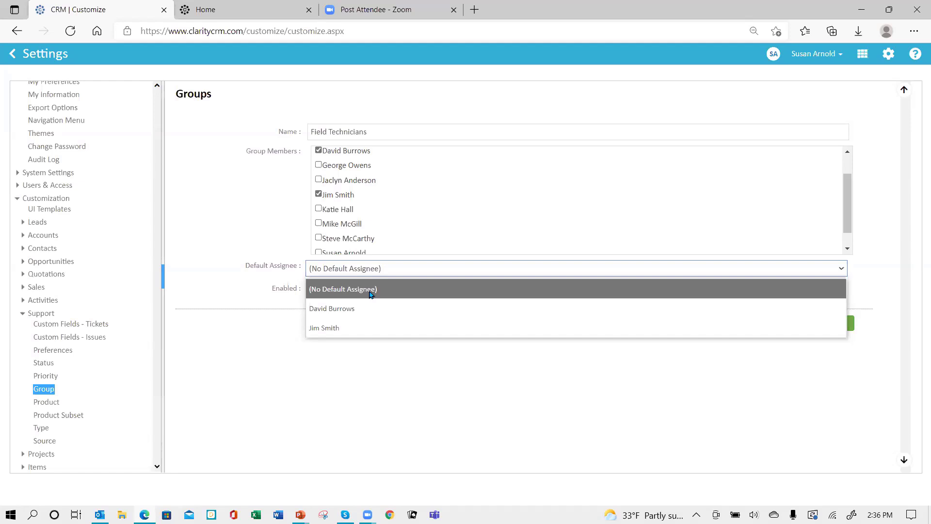
pyautogui.click(370, 308)
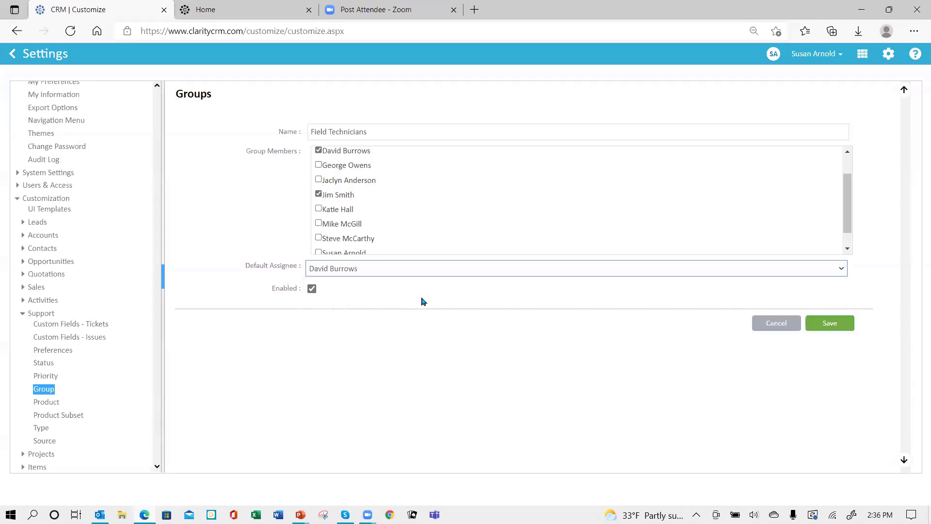
pyautogui.click(821, 323)
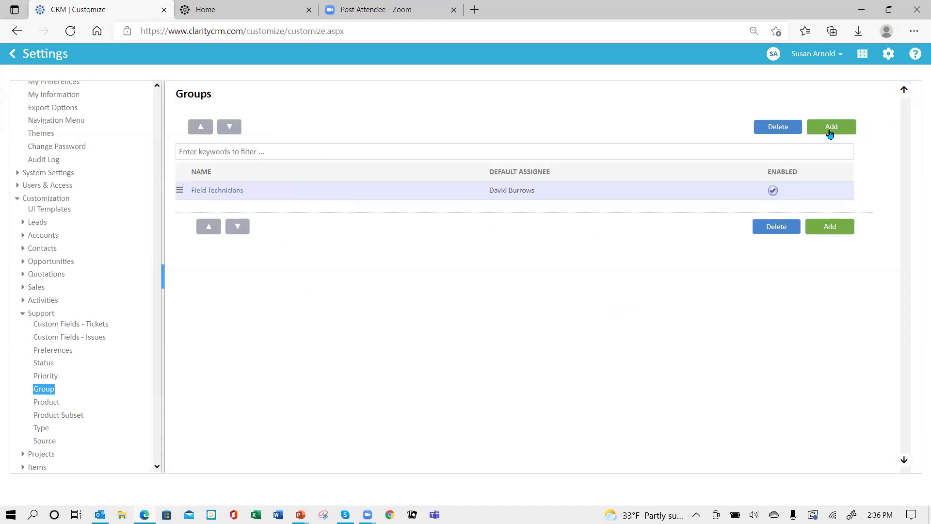
# - Add an 'Inside support' group with two members, leaving Default Assignee empty
pyautogui.click(832, 127)
pyautogui.click(417, 132)
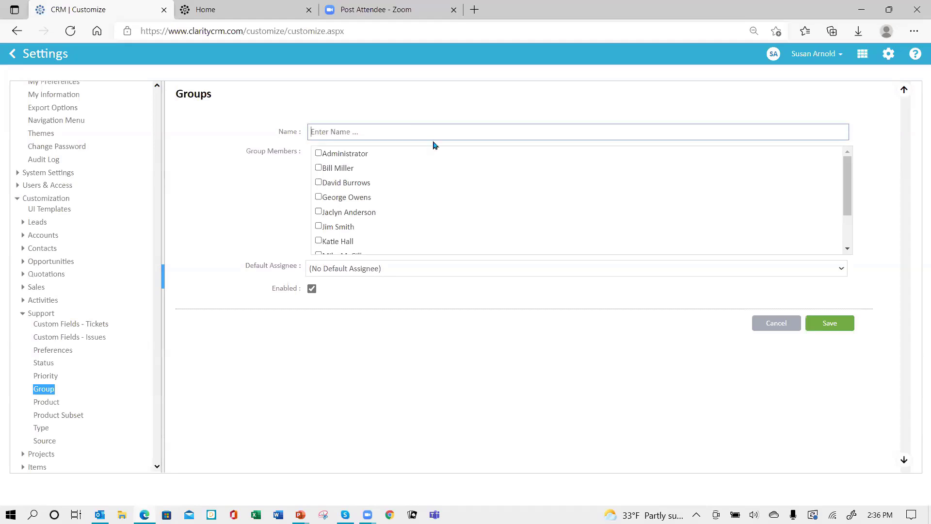
pyautogui.write('Inside support')
pyautogui.click(318, 196)
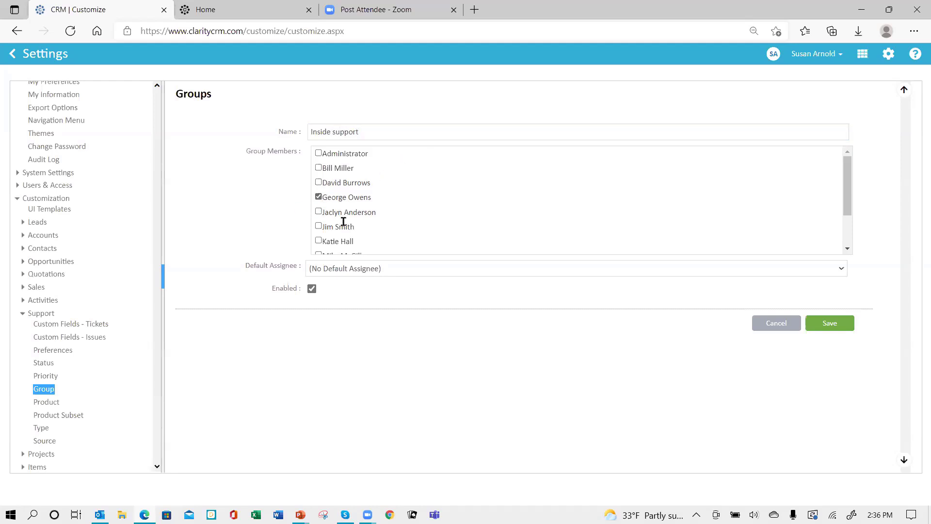
pyautogui.click(318, 241)
pyautogui.scroll(-1, 662, 236)
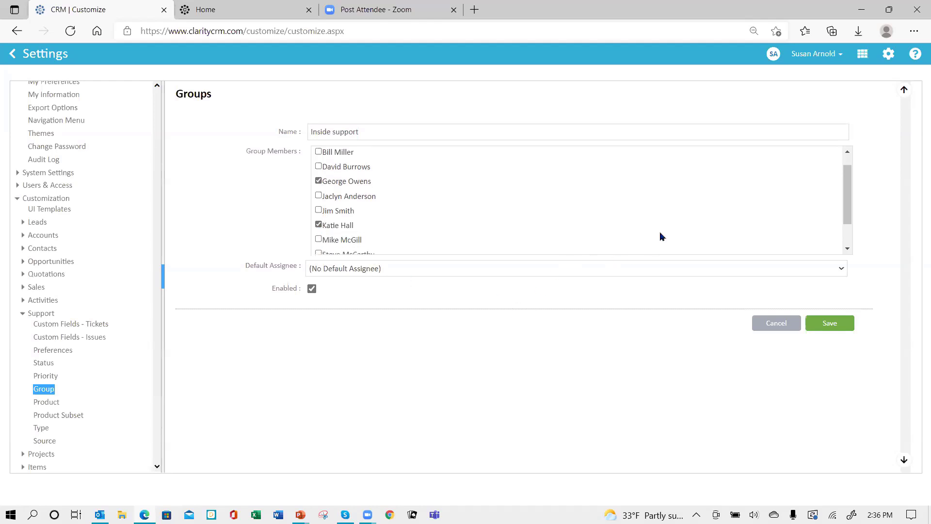
pyautogui.click(830, 323)
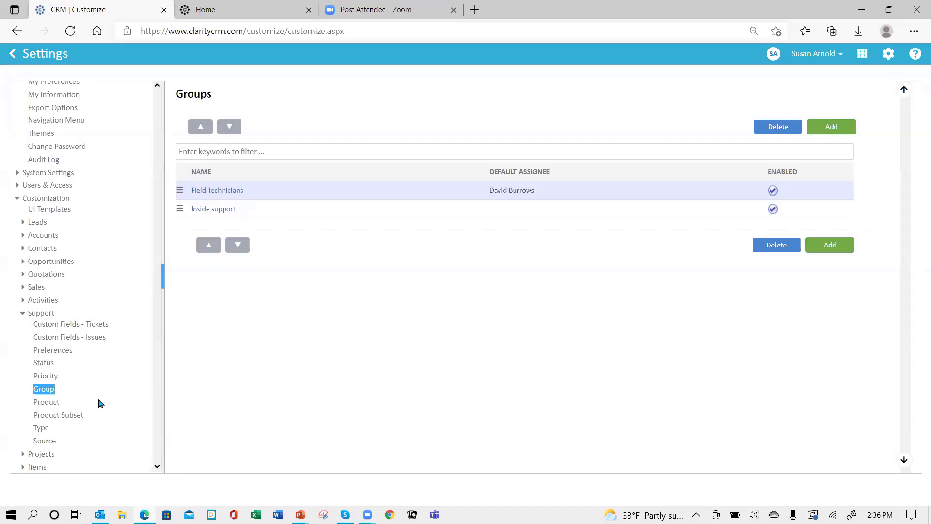
pyautogui.scroll(-1, 98, 401)
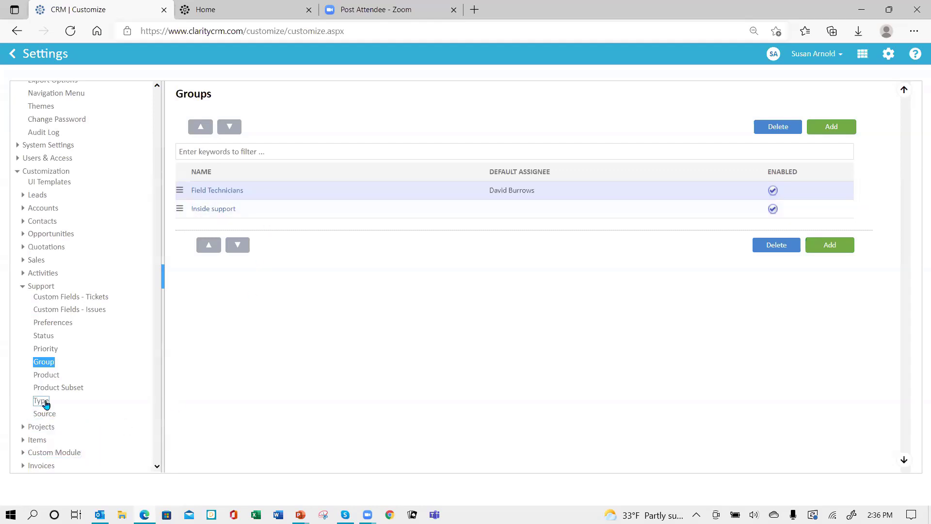
# - Add product 'Widget A' defaulting to Field Technicians, with its lead technician as default assignee
pyautogui.click(47, 375)
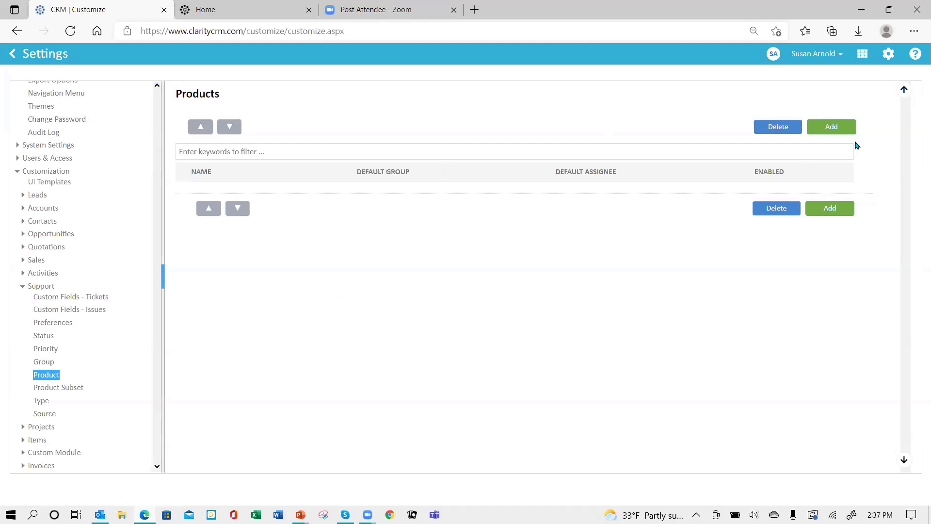
pyautogui.click(825, 126)
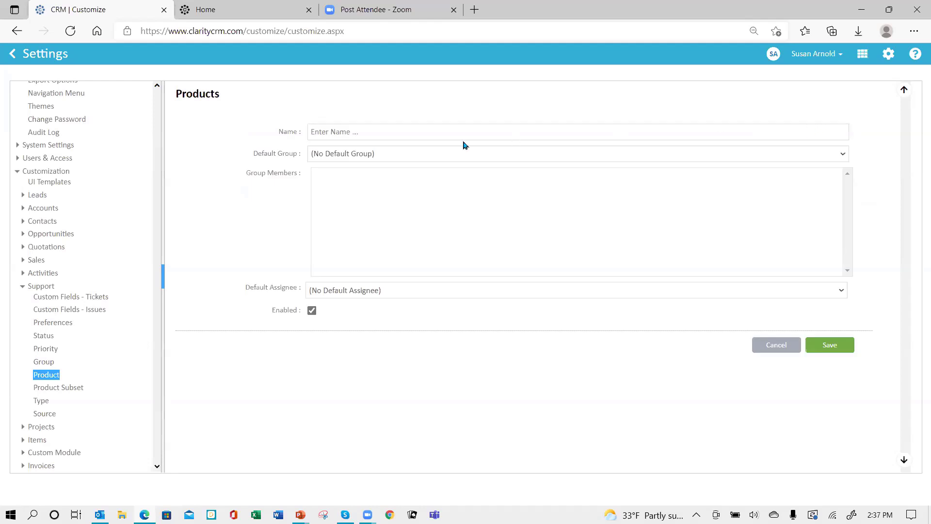
pyautogui.click(383, 136)
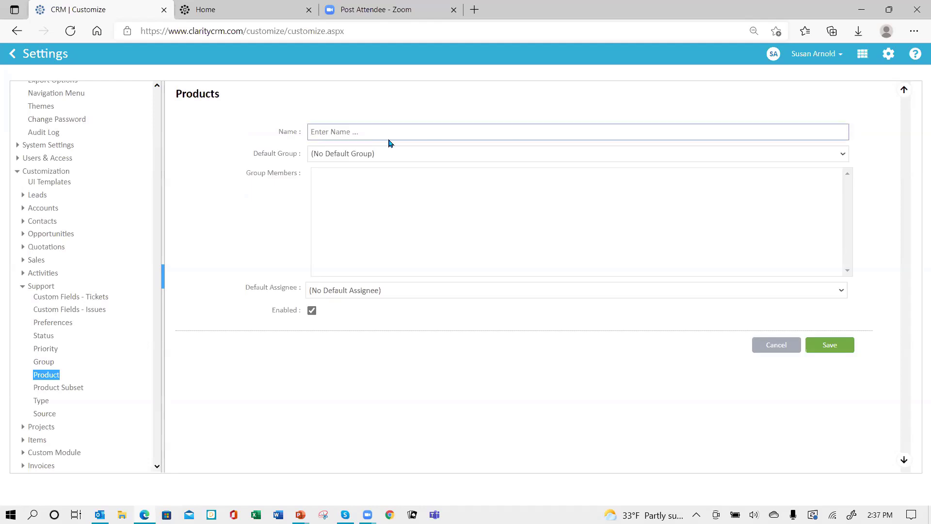
pyautogui.write('Widget A')
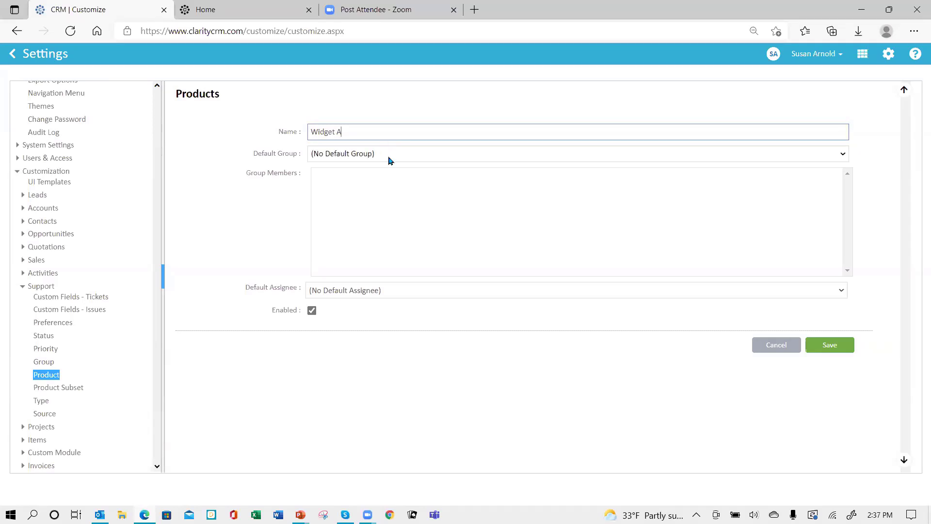
pyautogui.click(390, 155)
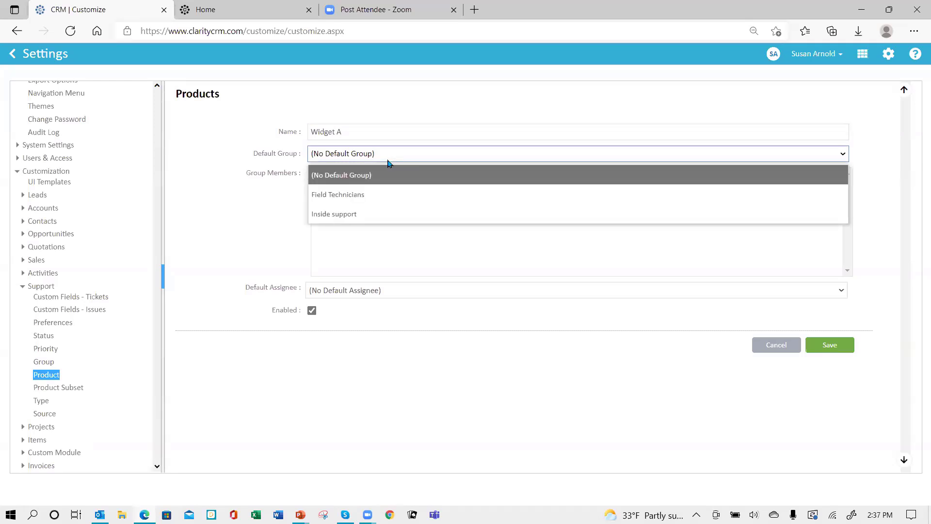
pyautogui.click(379, 195)
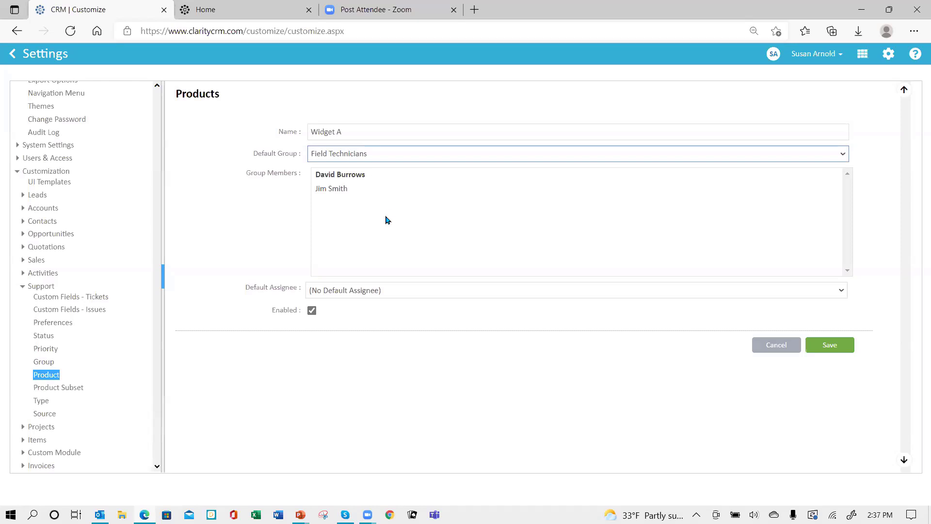
pyautogui.click(408, 292)
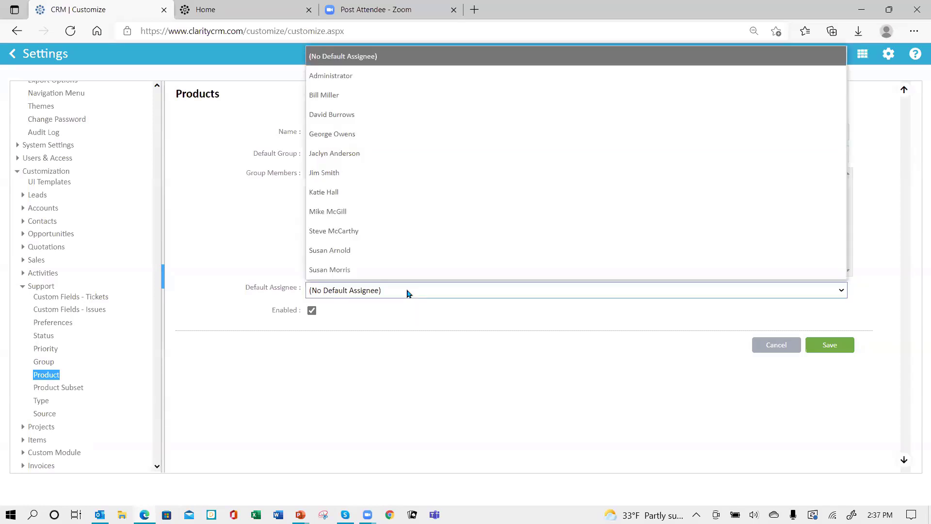
pyautogui.click(382, 119)
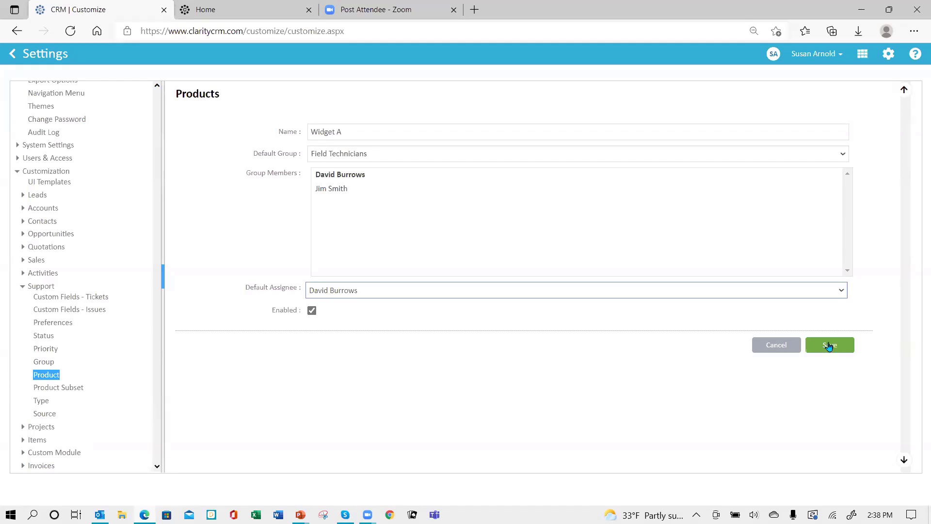
pyautogui.click(828, 345)
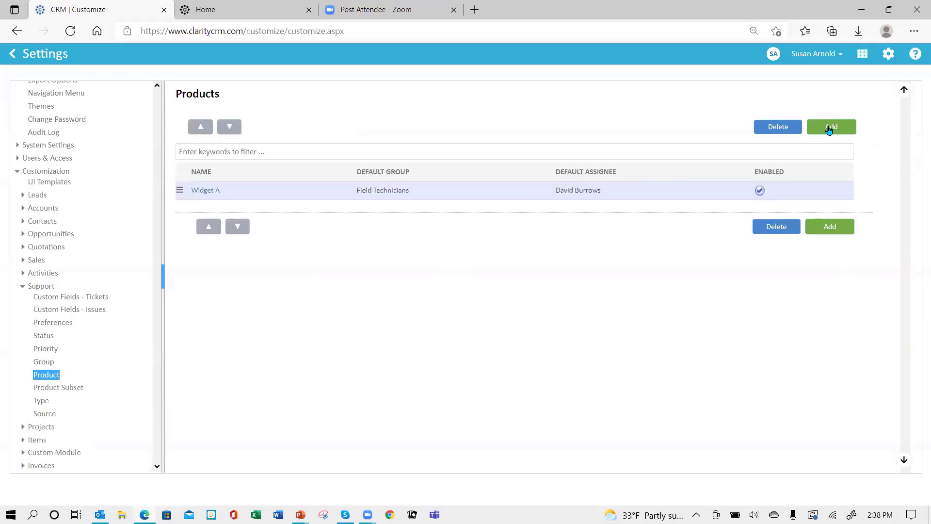
# - Add the products Widget B and Widget C
pyautogui.click(829, 129)
pyautogui.click(420, 137)
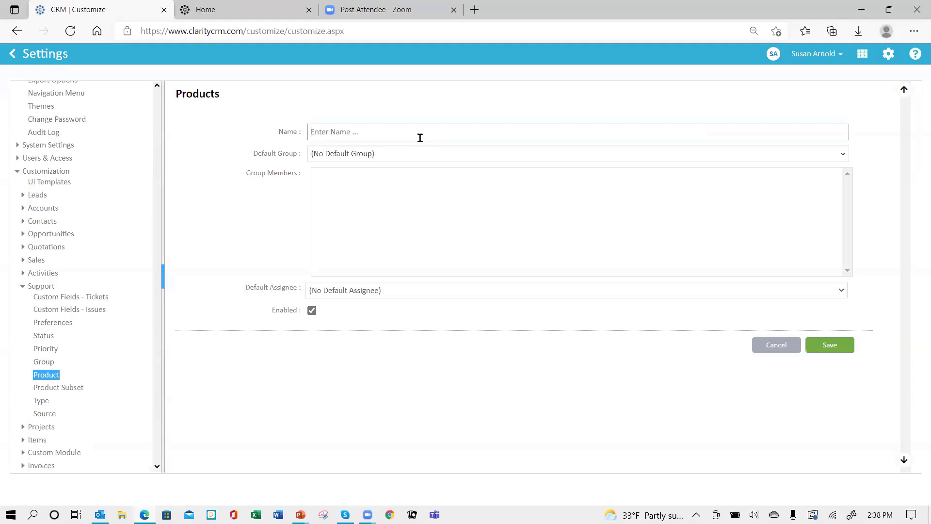
pyautogui.write('Wd')
pyautogui.write('idget')
pyautogui.write(' B')
pyautogui.click(827, 347)
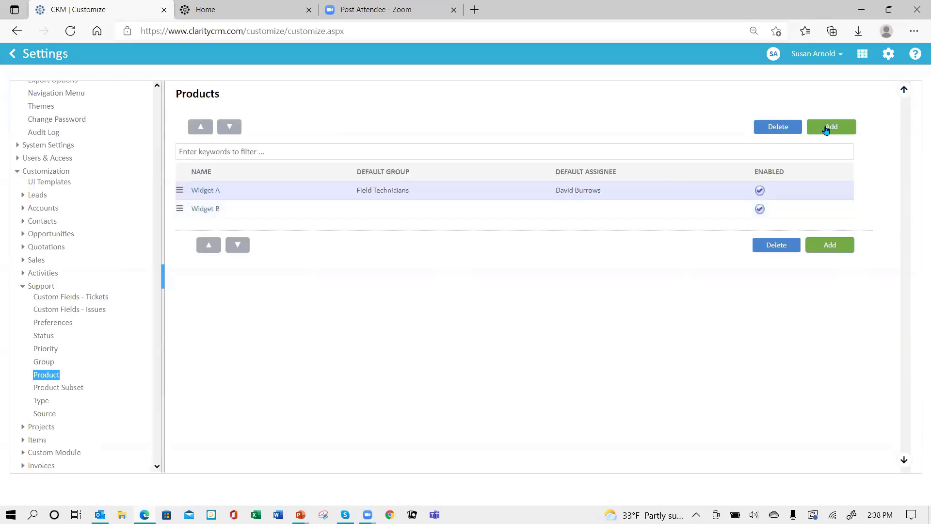
pyautogui.click(826, 128)
pyautogui.click(370, 133)
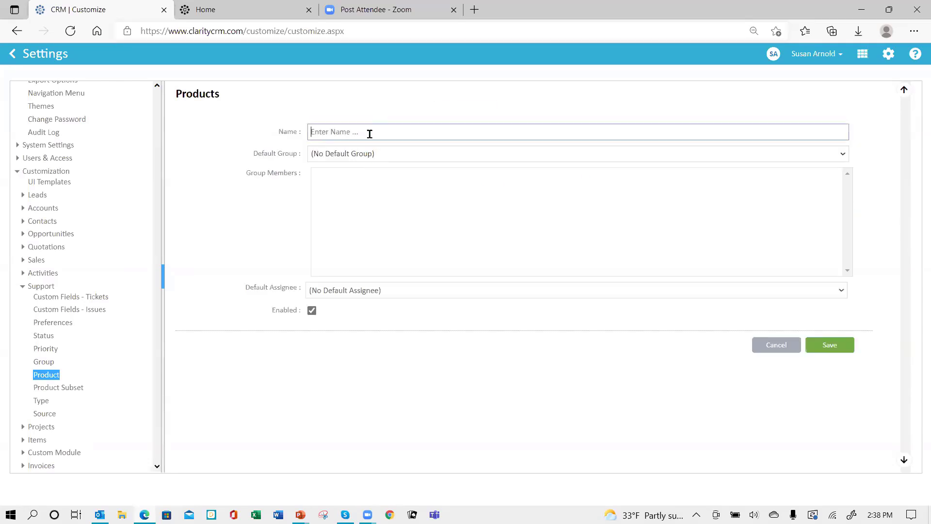
pyautogui.write('Wdget')
pyautogui.press('BackSpace')
pyautogui.press('BackSpace')
pyautogui.press('BackSpace')
pyautogui.press('BackSpace')
pyautogui.write('idg')
pyautogui.click(831, 347)
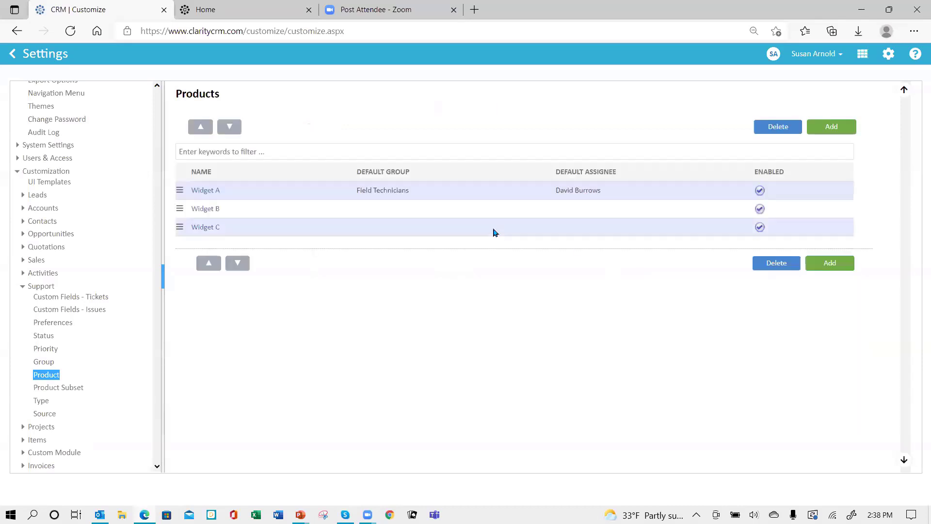
# - Add Widget D with Default Group Inside support and one of its members as default assignee
pyautogui.click(832, 127)
pyautogui.click(374, 134)
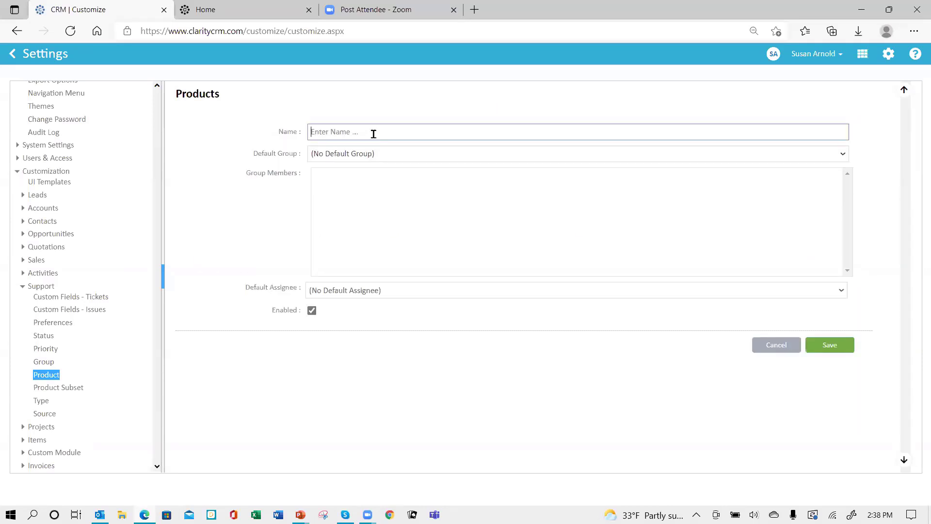
pyautogui.write('Widget D')
pyautogui.click(381, 156)
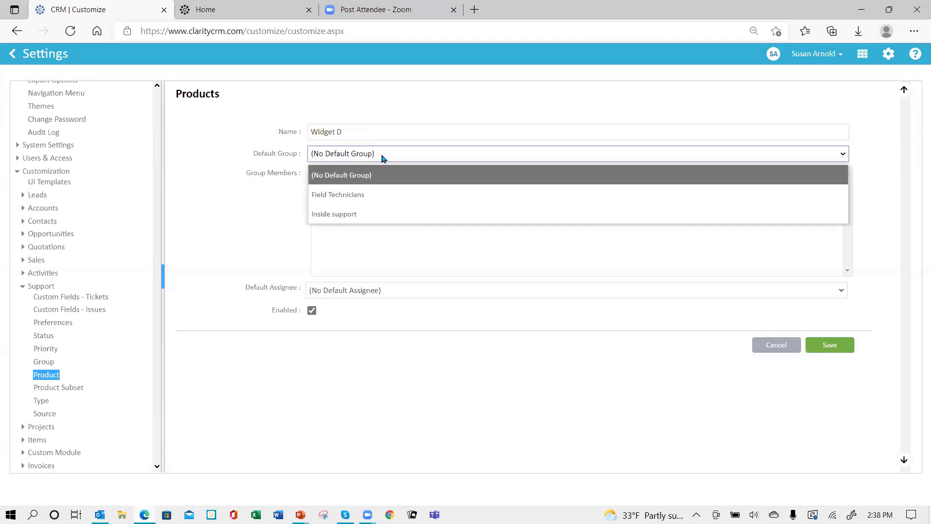
pyautogui.click(358, 217)
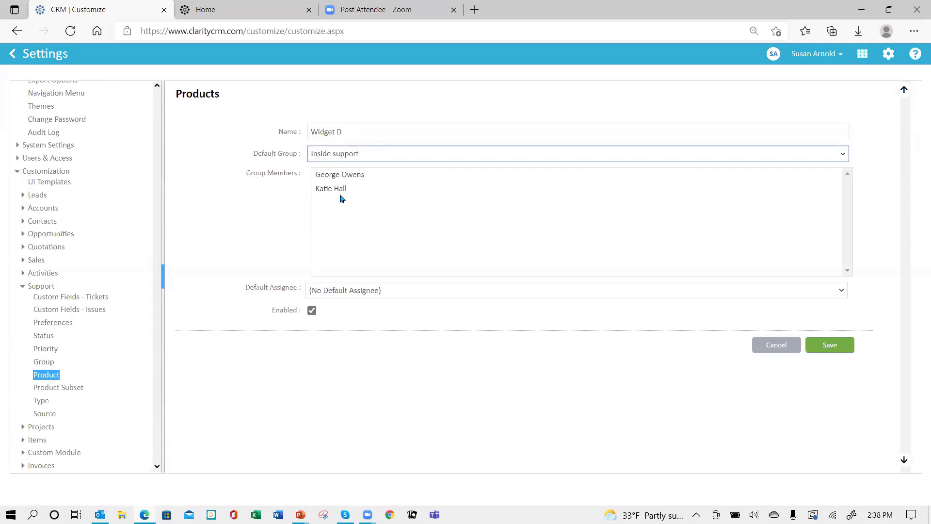
pyautogui.click(347, 290)
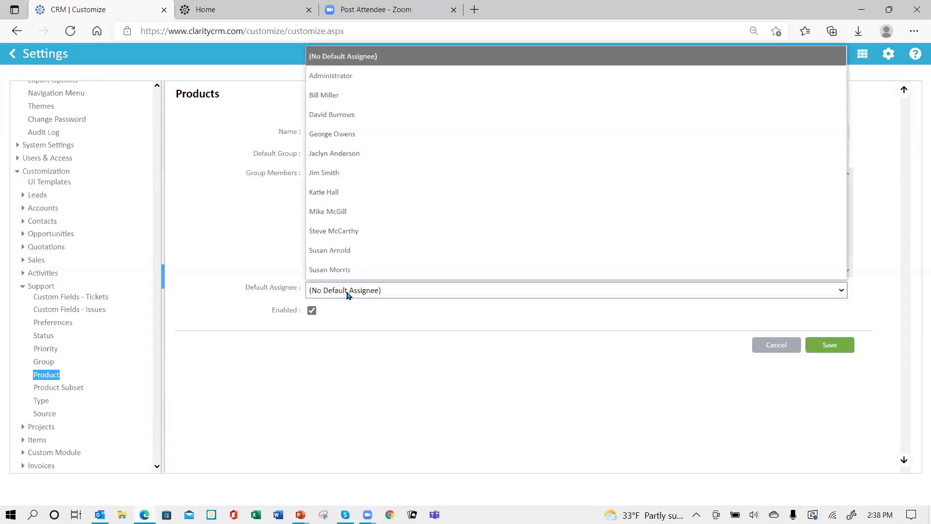
pyautogui.click(348, 294)
pyautogui.click(444, 290)
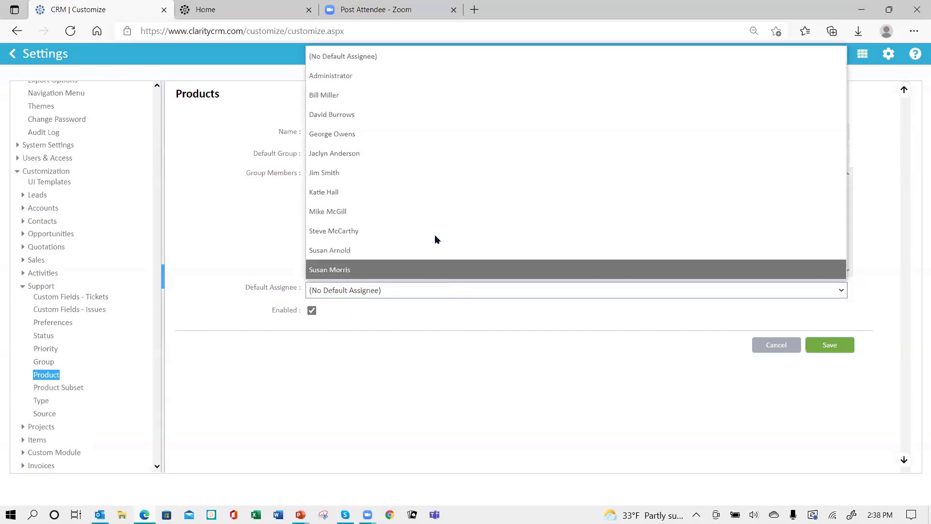
pyautogui.click(416, 193)
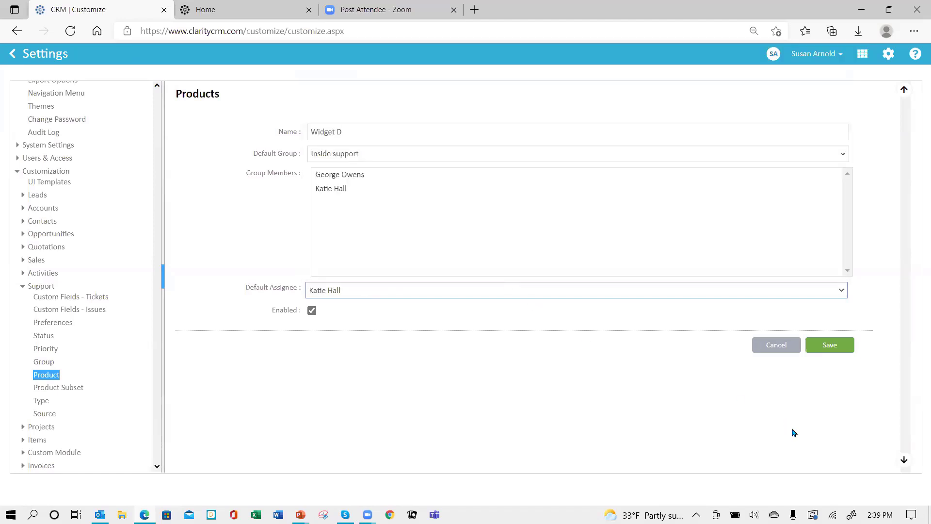
pyautogui.click(833, 349)
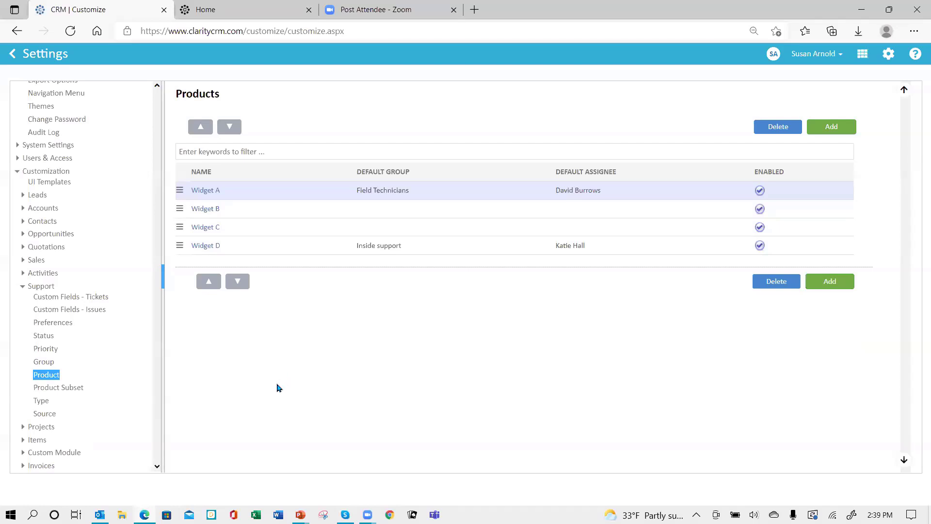
# - In Product Subset settings, choose Widget A as the parent product
pyautogui.click(71, 391)
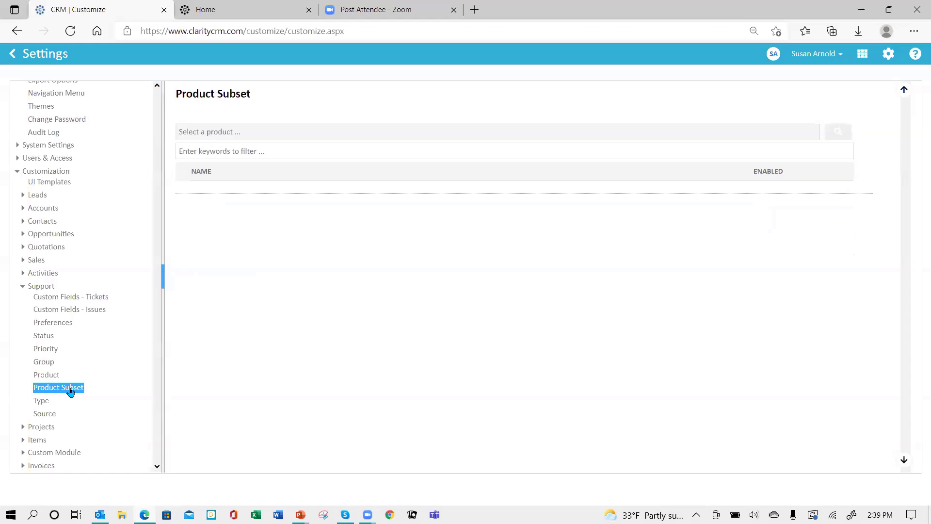
pyautogui.click(262, 132)
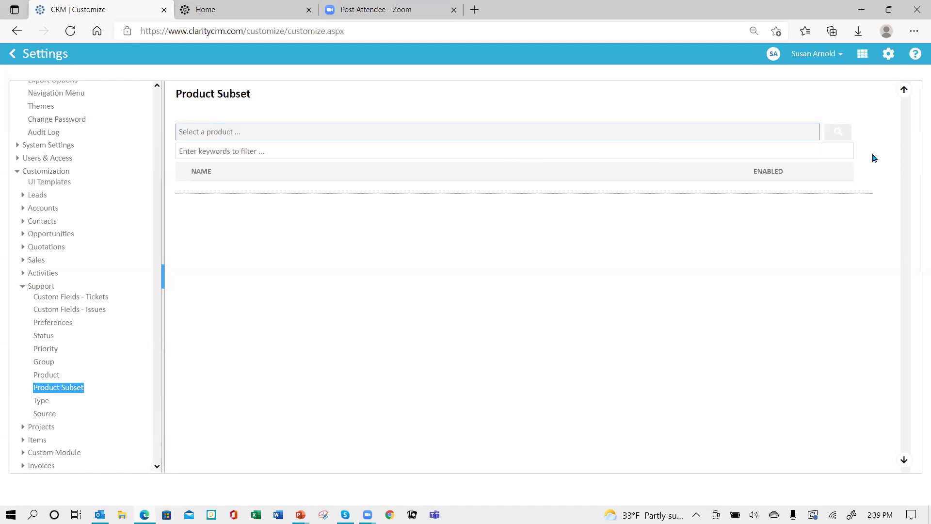
pyautogui.click(835, 136)
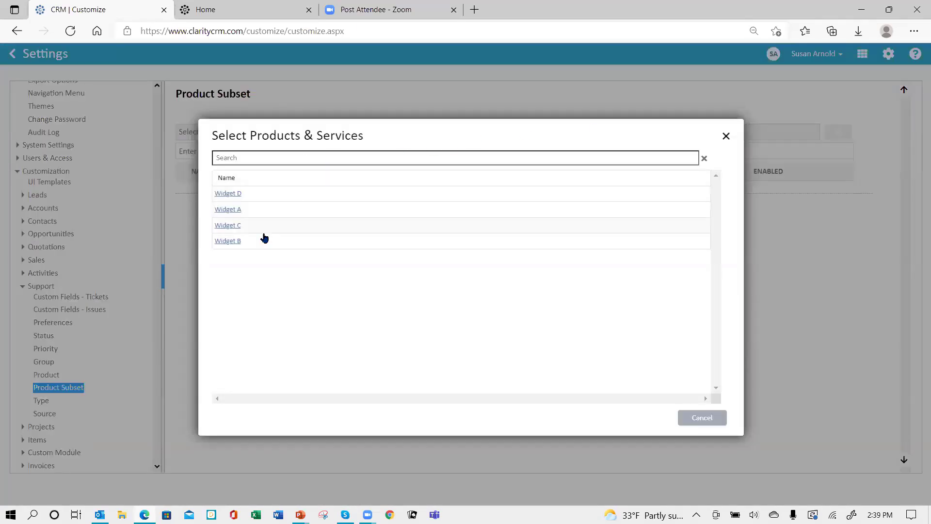
pyautogui.click(225, 211)
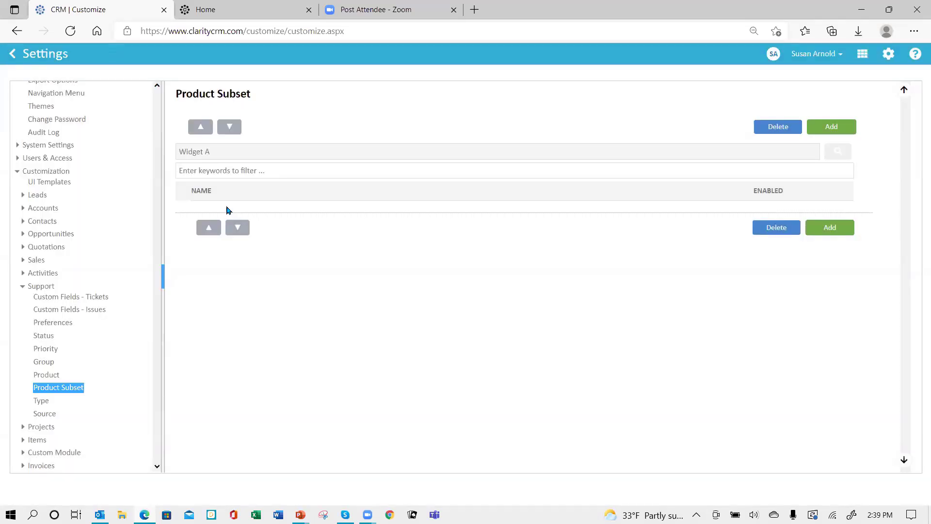
# - Add the subsets Model 2 and Model 3 to Widget A
pyautogui.click(824, 231)
pyautogui.click(359, 131)
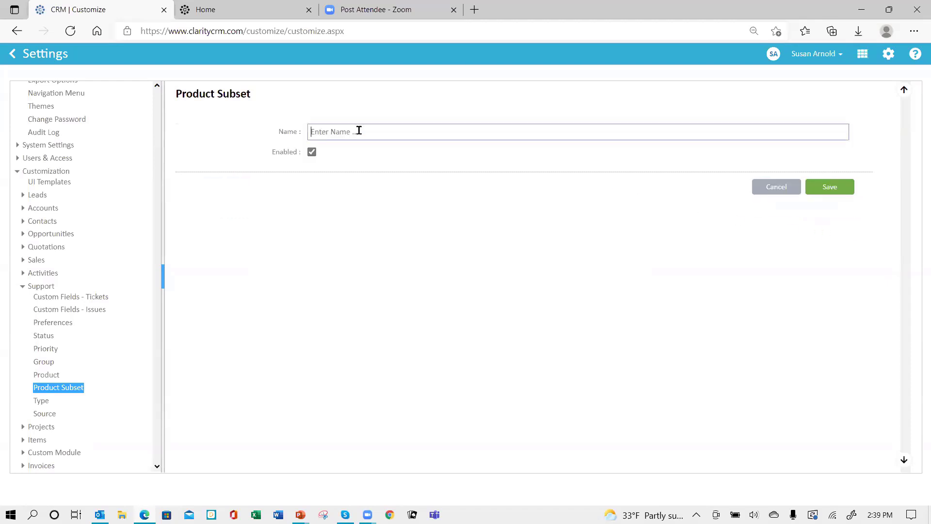
pyautogui.write('Model')
pyautogui.write(' @')
pyautogui.click(830, 190)
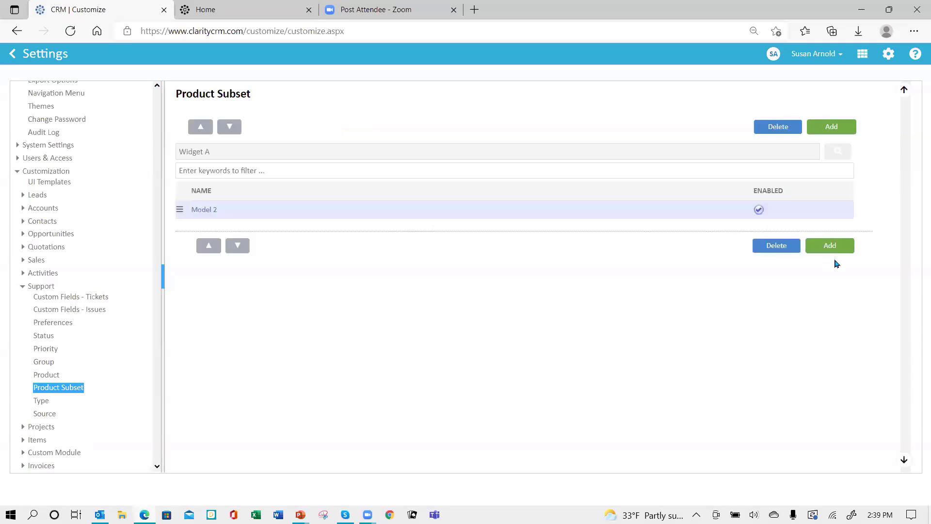
pyautogui.click(830, 246)
pyautogui.click(346, 135)
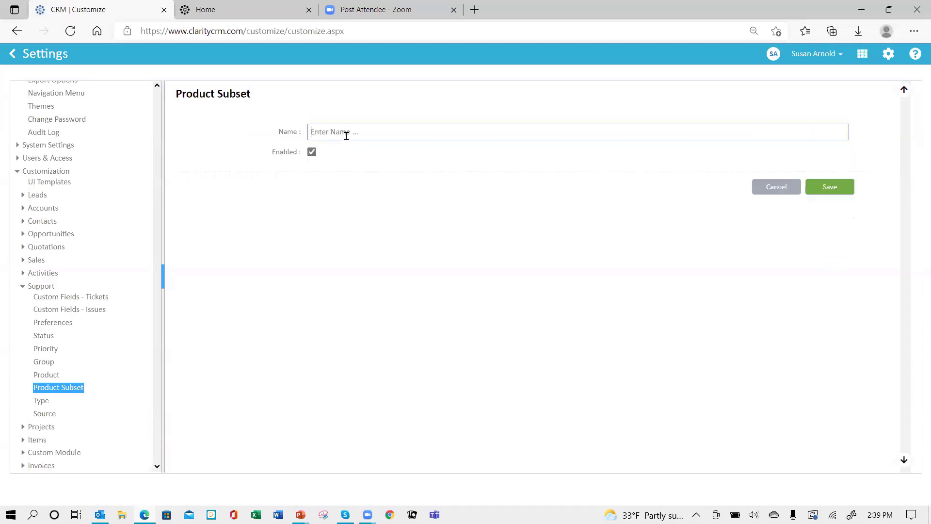
pyautogui.write('Model 3')
pyautogui.click(830, 189)
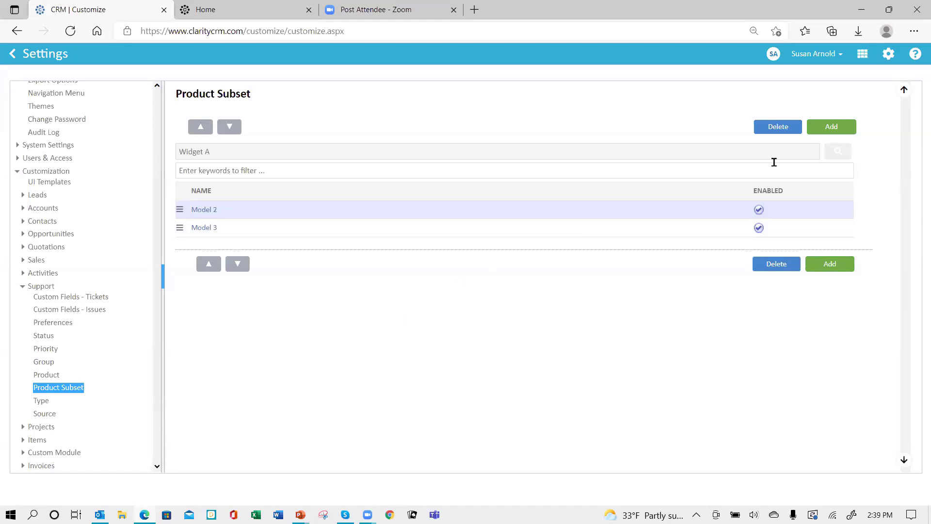
# - Switch the subset list to Widget B and add subset Model 2B
pyautogui.click(842, 156)
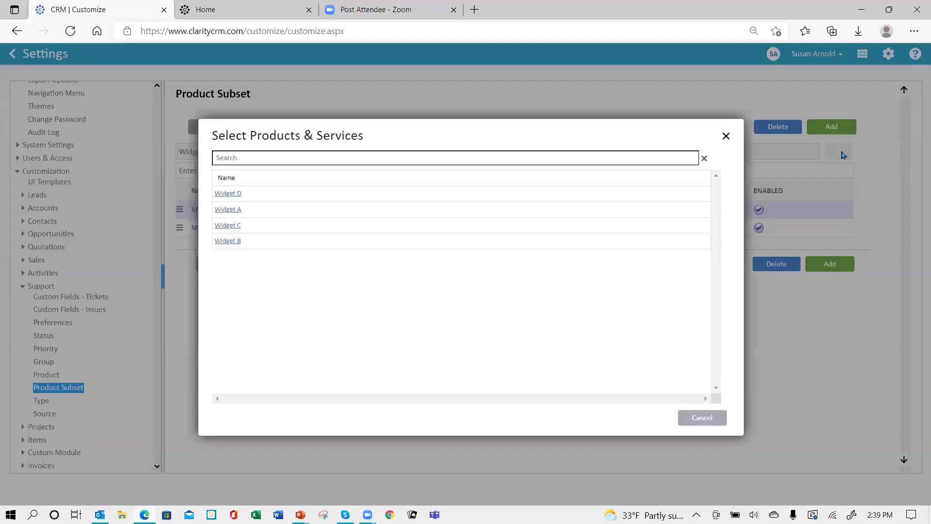
pyautogui.click(228, 241)
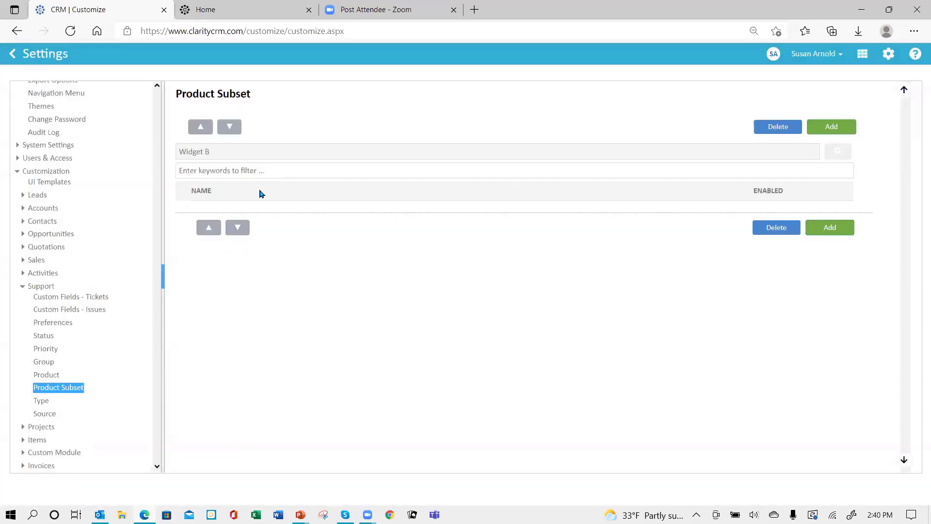
pyautogui.click(829, 229)
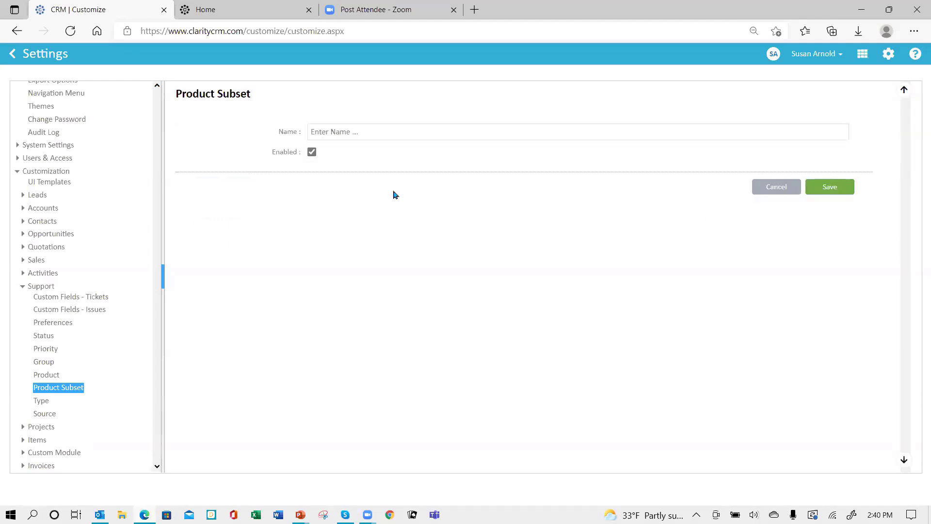
pyautogui.click(382, 129)
pyautogui.write('Model 2B')
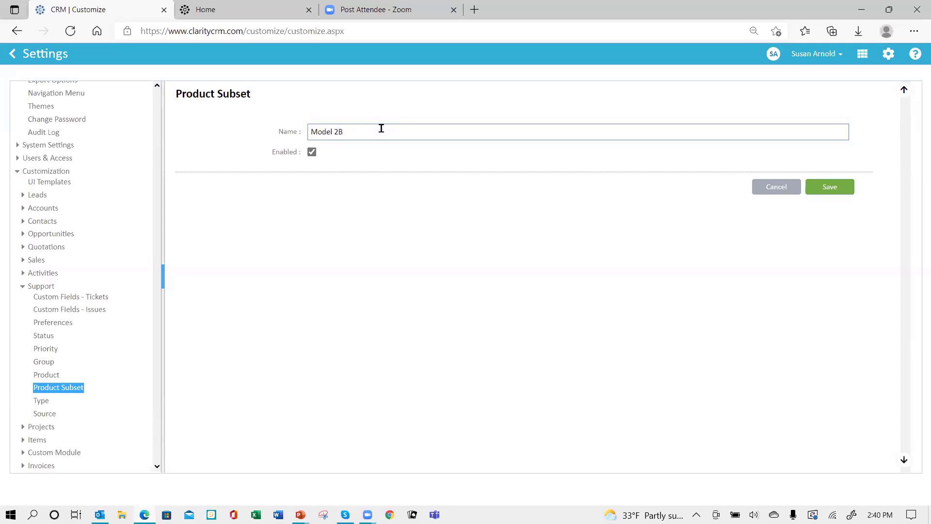
pyautogui.click(830, 188)
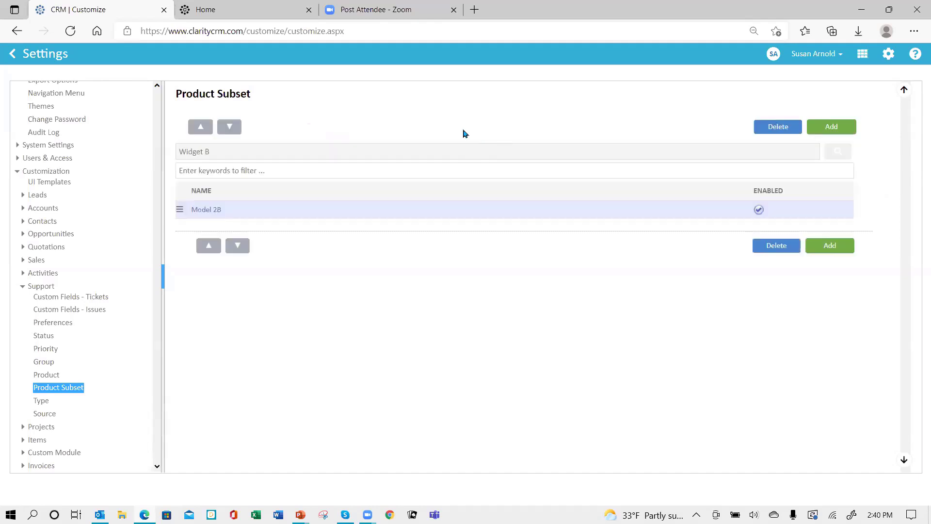
# - Add subset Model 3B to Widget B, then bring up the Support Type list
pyautogui.click(830, 245)
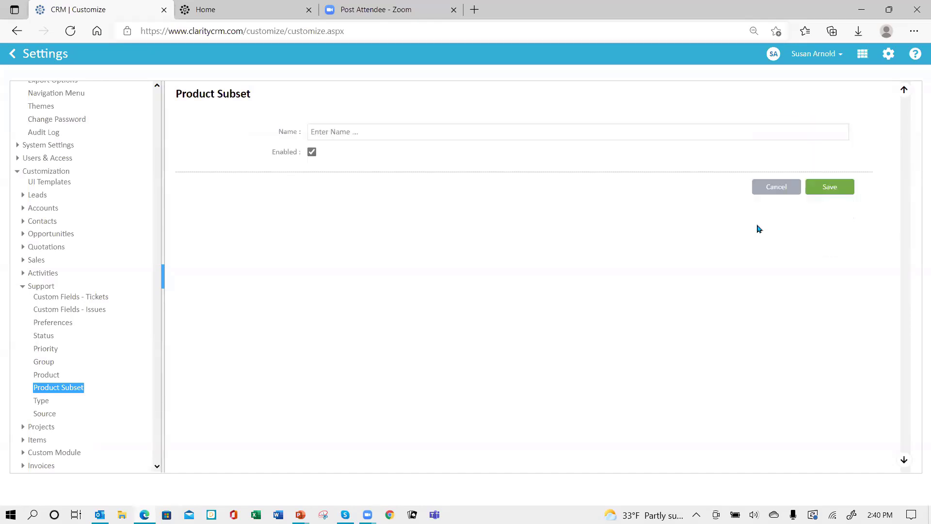
pyautogui.click(404, 127)
pyautogui.write('Model 3B')
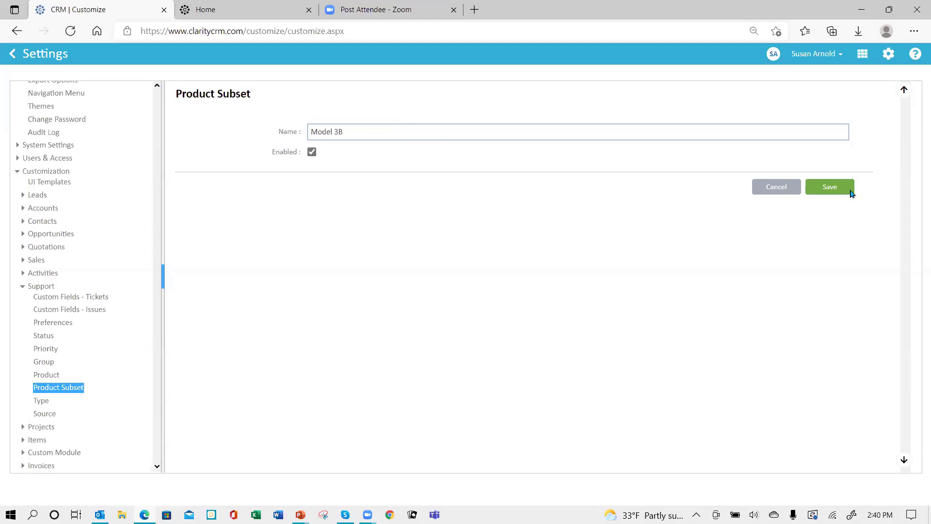
pyautogui.click(829, 186)
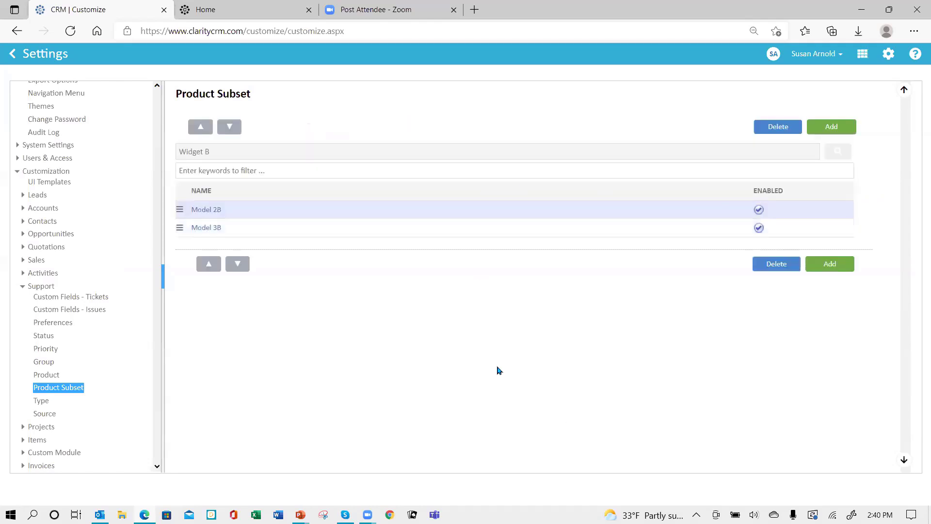
pyautogui.click(42, 403)
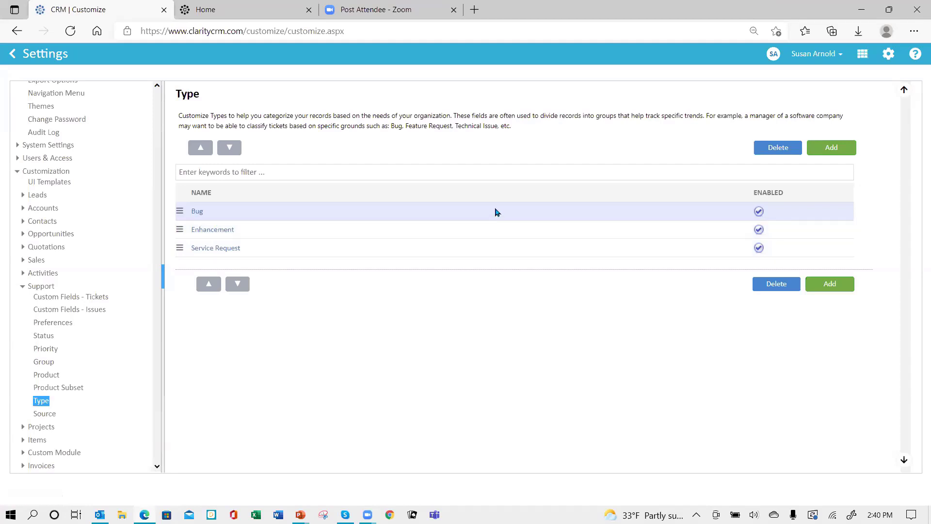
# - Add the ticket types Mechanical and Electrical
pyautogui.click(824, 151)
pyautogui.click(376, 156)
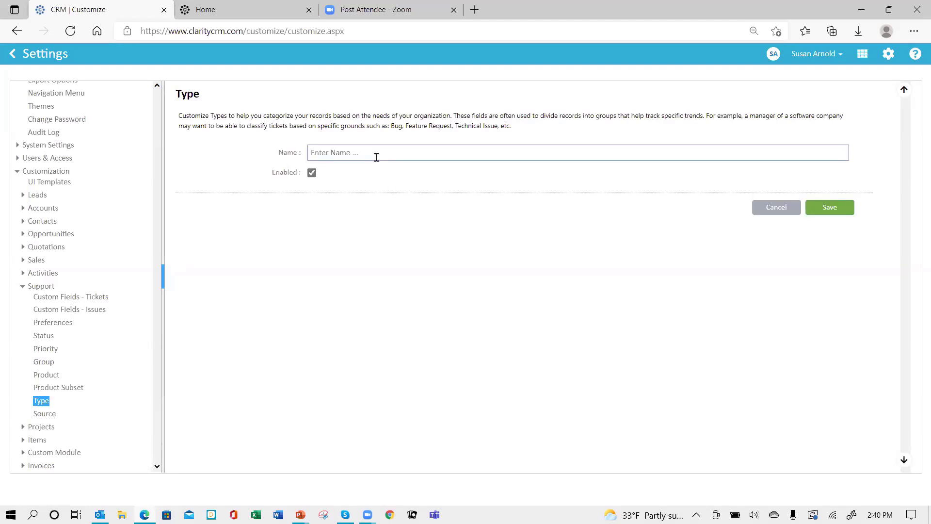
pyautogui.write('Mechanical')
pyautogui.click(830, 207)
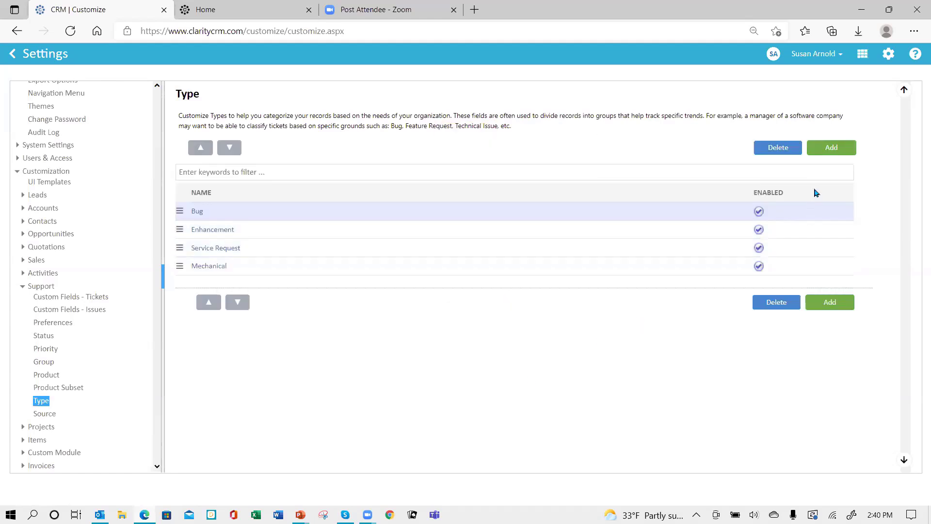
pyautogui.click(824, 148)
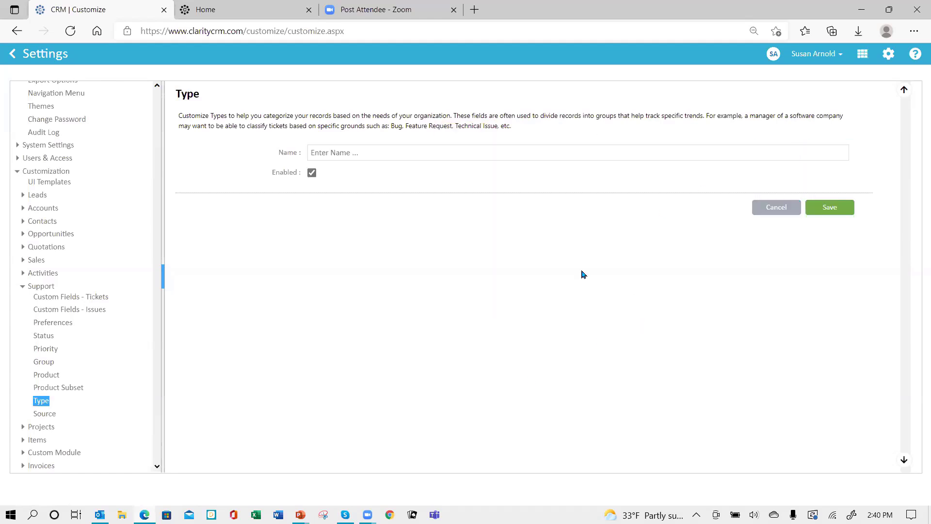
pyautogui.click(382, 153)
pyautogui.write('Electrical')
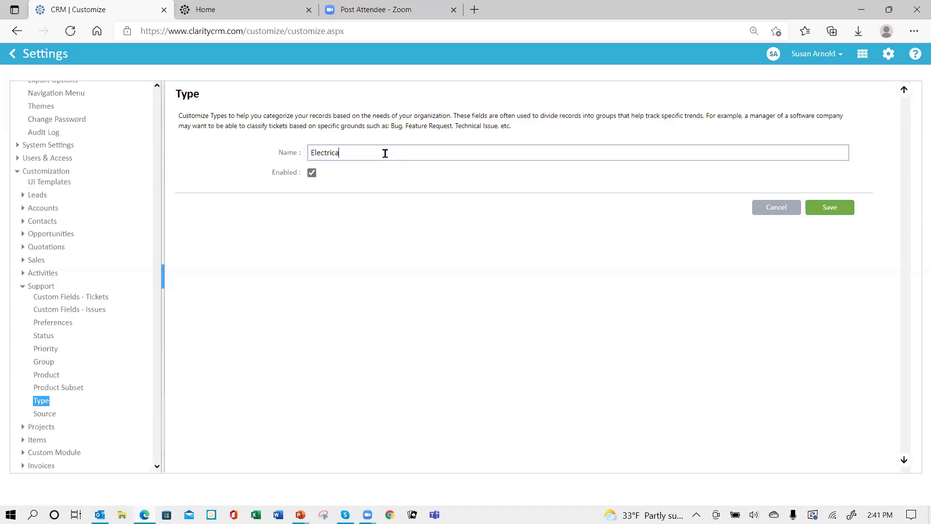
pyautogui.click(837, 208)
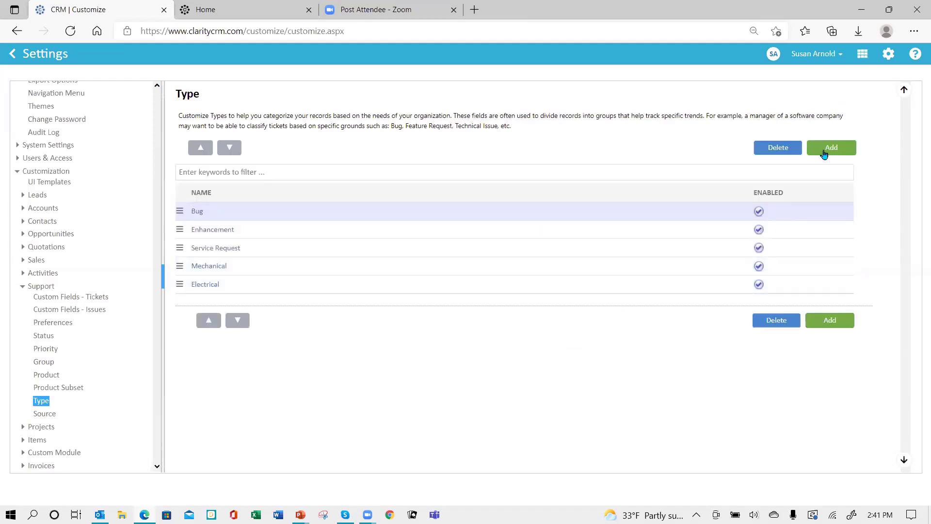
# - Add the Software ticket type, then bring up the Source list (Web, Phone, Email)
pyautogui.click(825, 149)
pyautogui.click(442, 153)
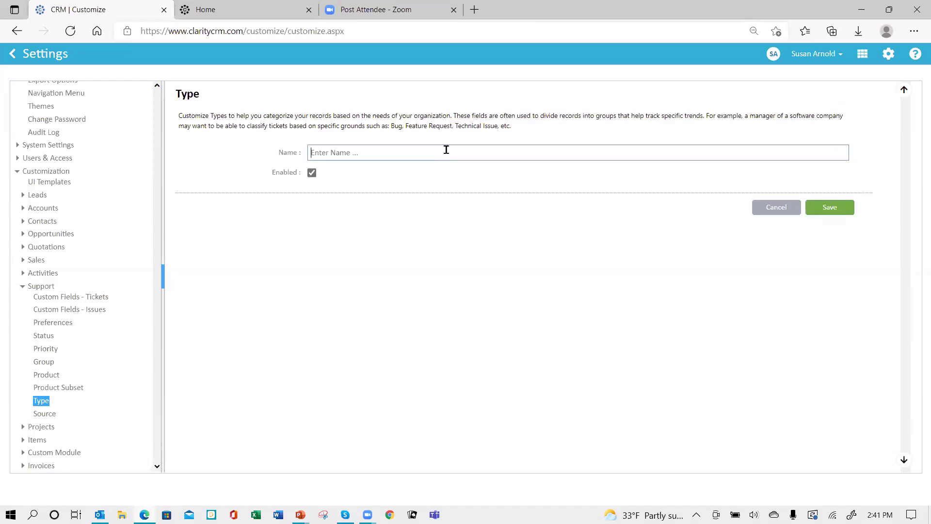
pyautogui.write('Software')
pyautogui.click(827, 209)
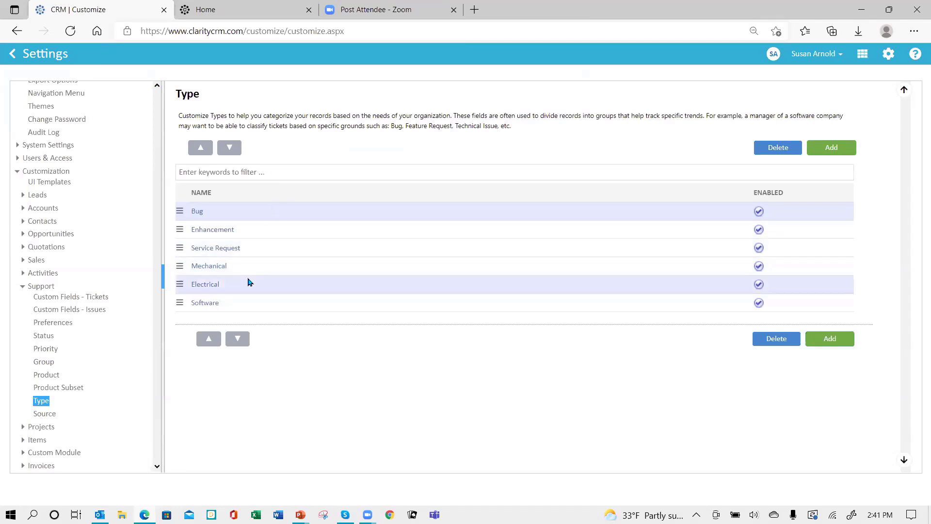
pyautogui.click(43, 416)
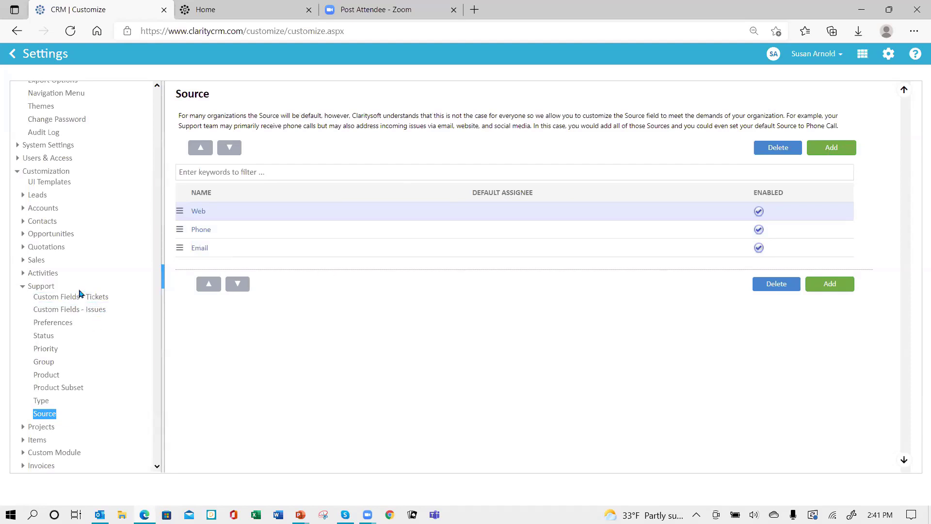
# - Open Support UI Template from the Customization > UI Templates list for layout editing
pyautogui.click(75, 310)
pyautogui.click(68, 296)
pyautogui.click(46, 184)
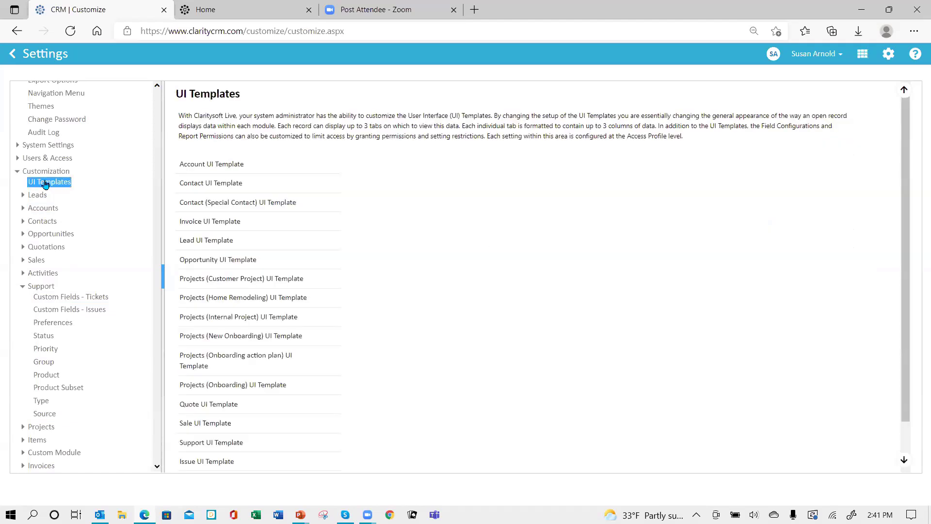
pyautogui.scroll(-2, 404, 326)
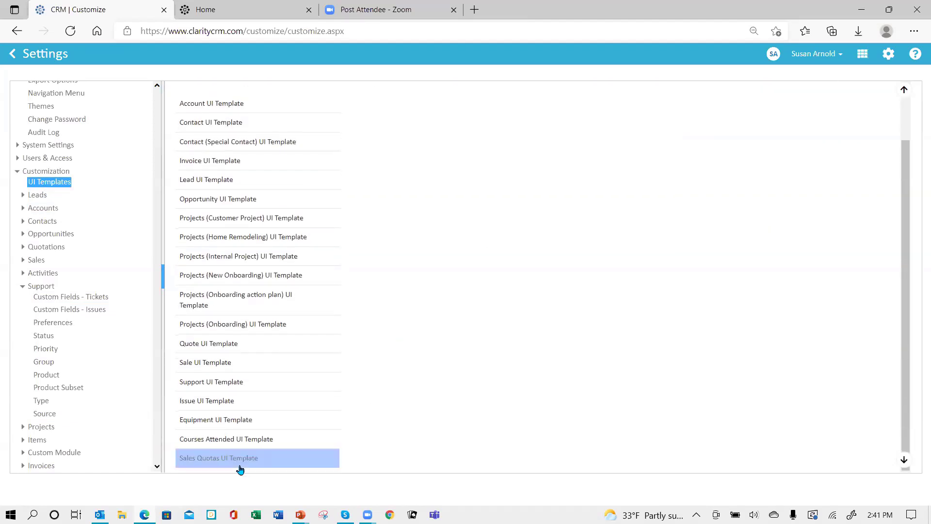
pyautogui.click(221, 383)
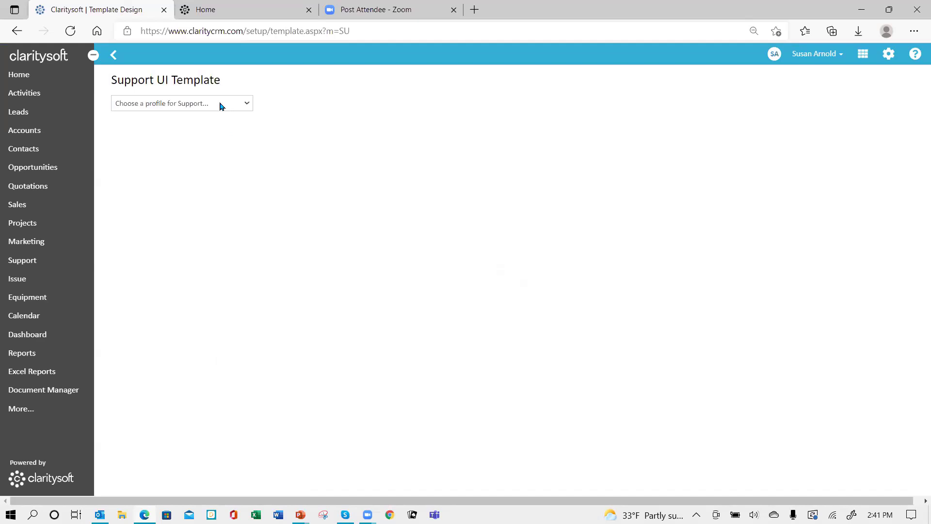
# - In the All-profile Support layout, put Machine Type and Issue in Column 2, Assigned Group in Column 3, and save
pyautogui.click(221, 103)
pyautogui.click(185, 162)
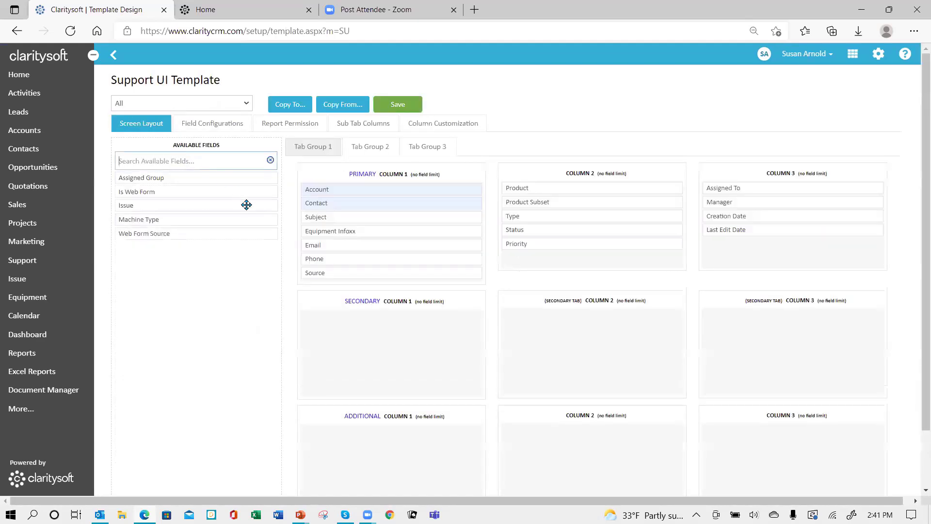
pyautogui.moveTo(166, 219); pyautogui.dragTo(535, 217)
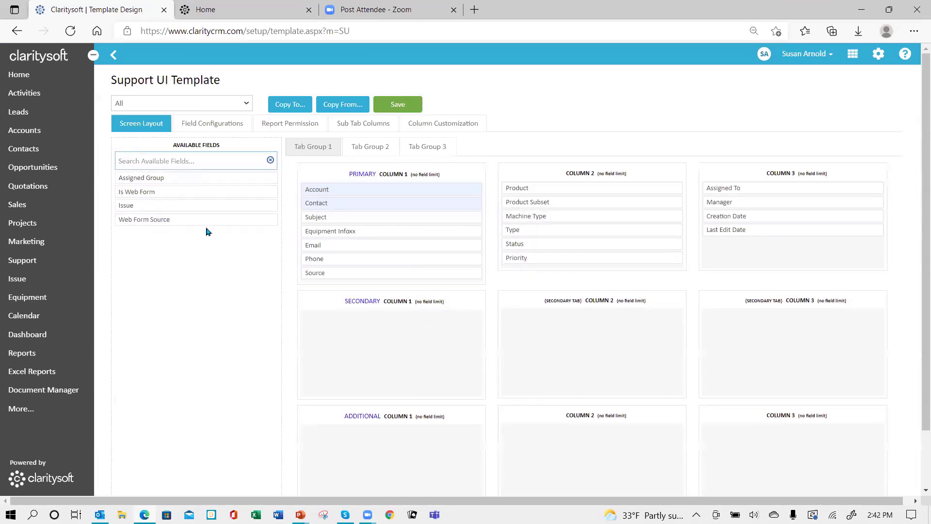
pyautogui.moveTo(194, 205); pyautogui.dragTo(578, 212)
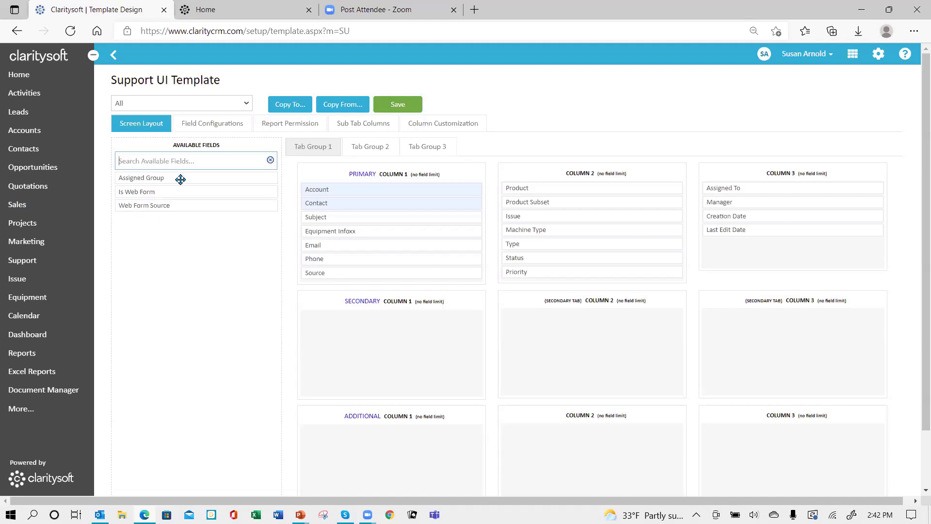
pyautogui.moveTo(181, 180); pyautogui.dragTo(766, 209)
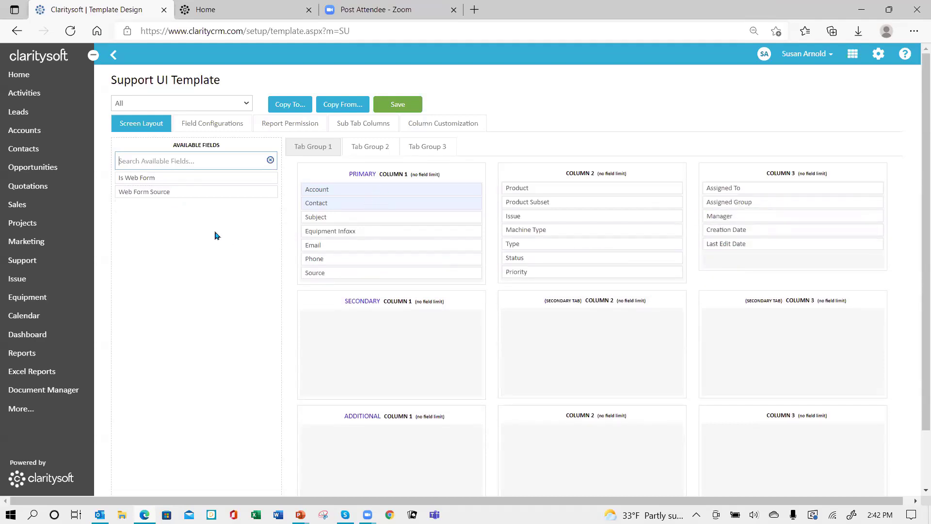
pyautogui.click(399, 105)
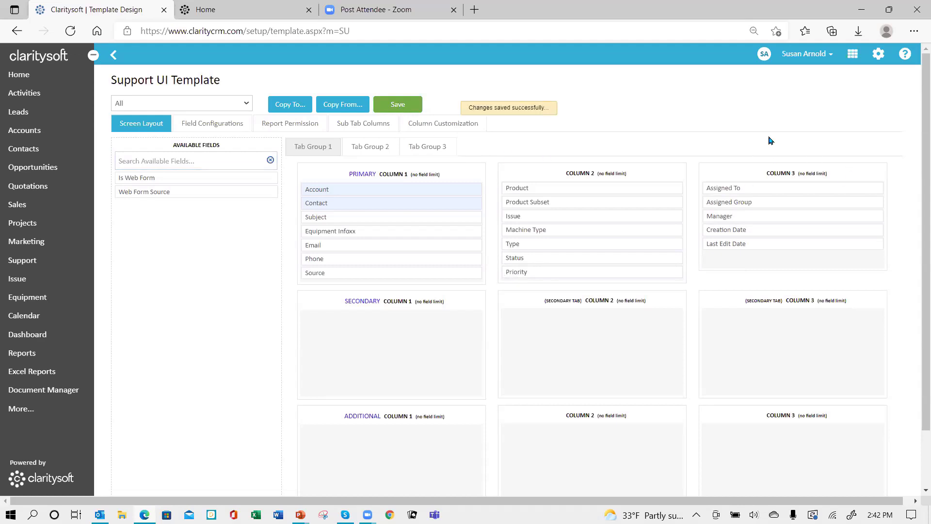
pyautogui.click(829, 56)
# - Log out of Clarity CRM and sign back in with the account password
pyautogui.click(781, 118)
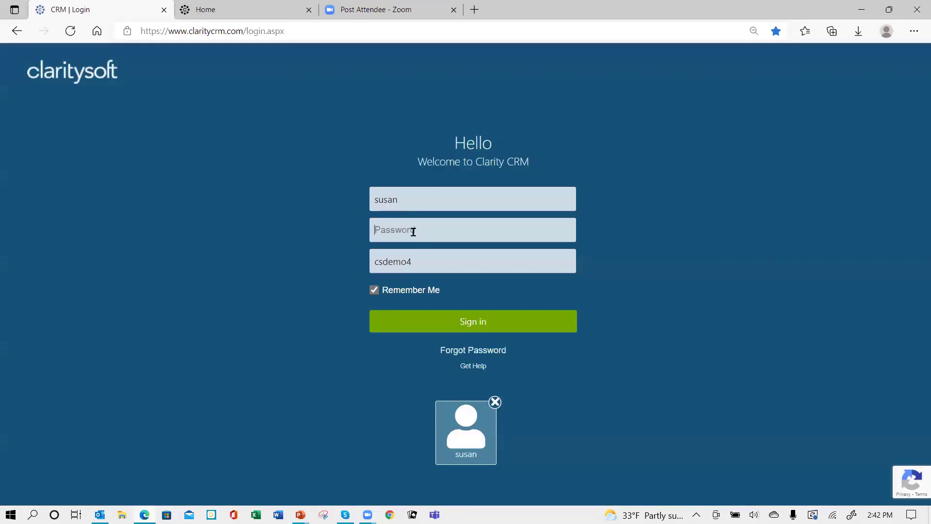
pyautogui.write('•••••••')
pyautogui.press('Return')
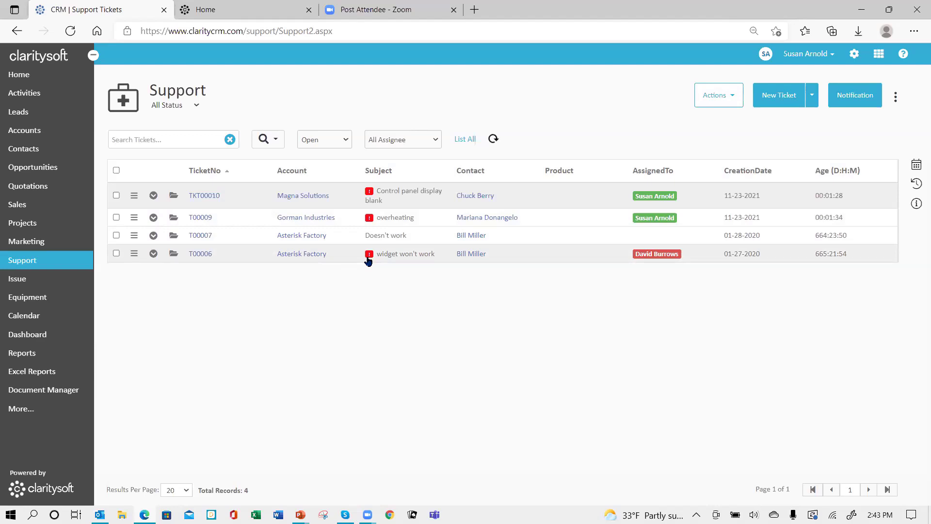
# - Start a new support ticket for account Gorman Industries and choose its contact
pyautogui.click(779, 98)
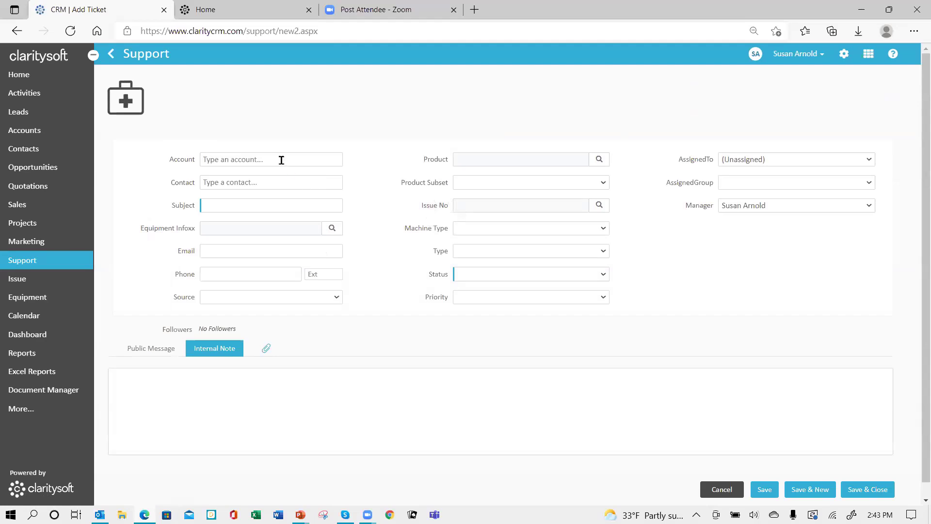
pyautogui.click(281, 157)
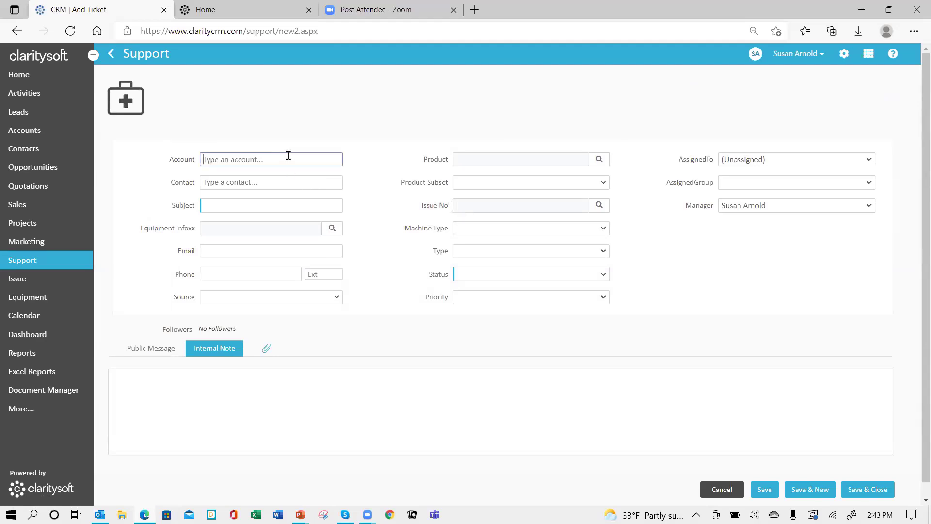
pyautogui.write('go')
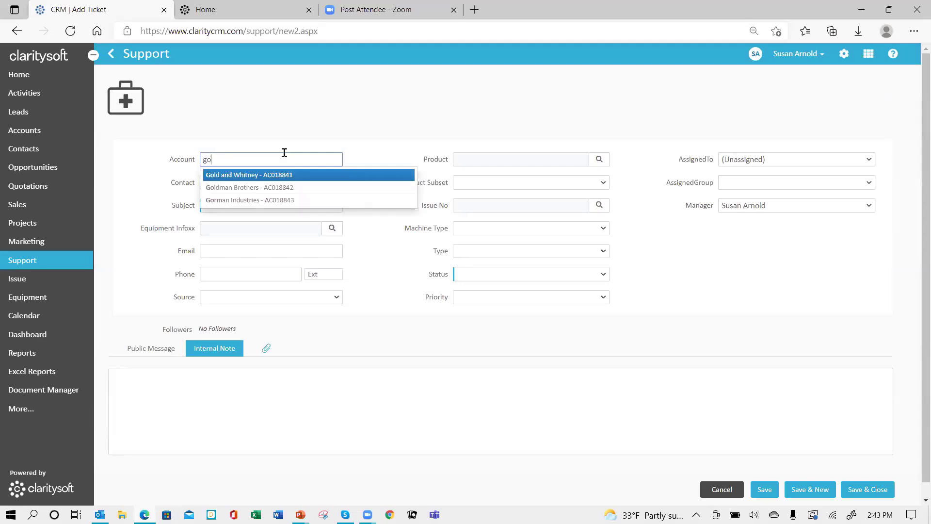
pyautogui.click(234, 201)
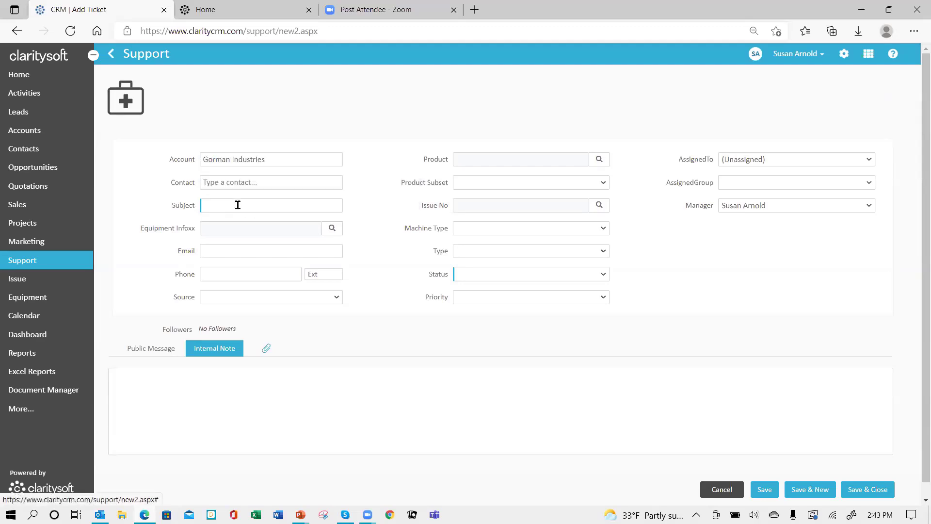
pyautogui.click(223, 183)
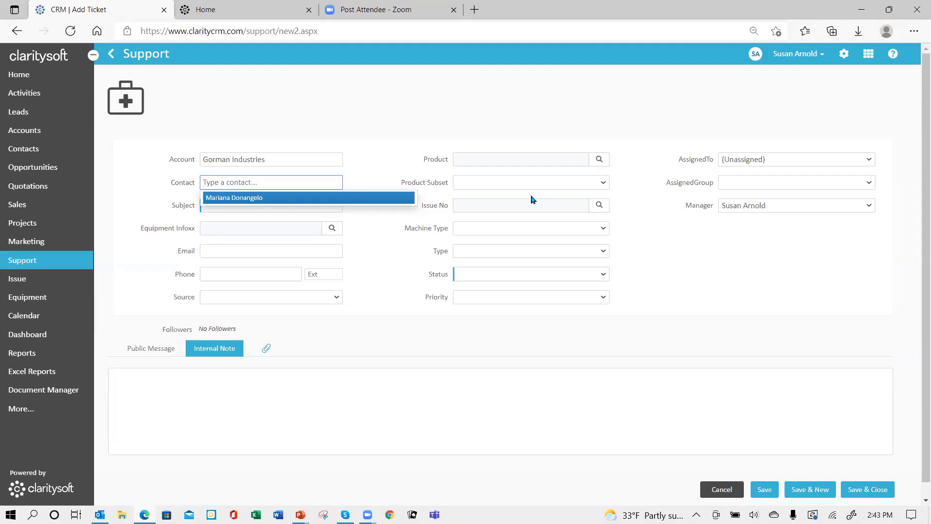
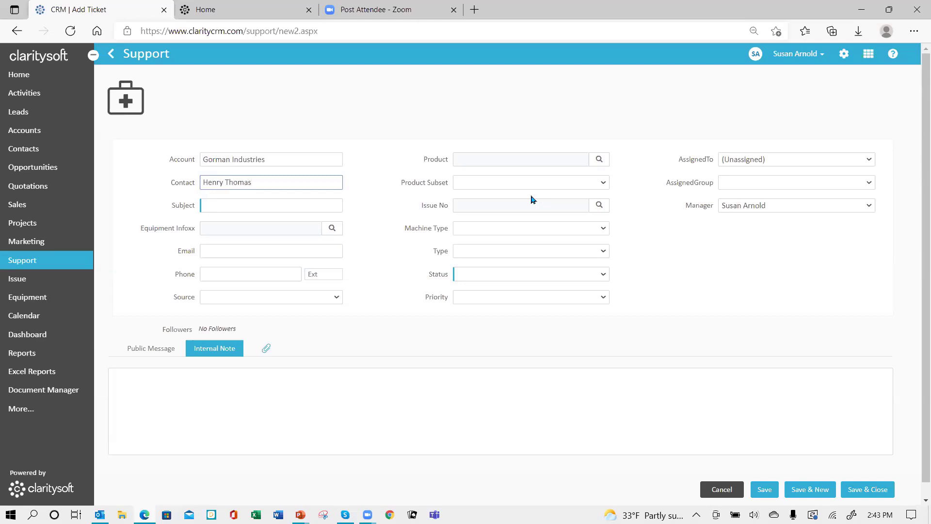
pyautogui.click(224, 204)
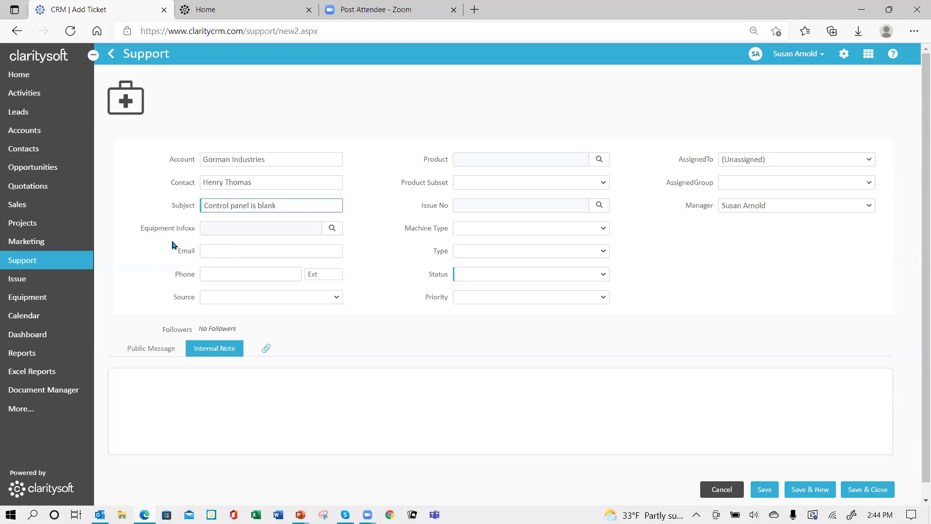
# - Enter the contact's email address on the ticket, correcting a typo
pyautogui.click(222, 251)
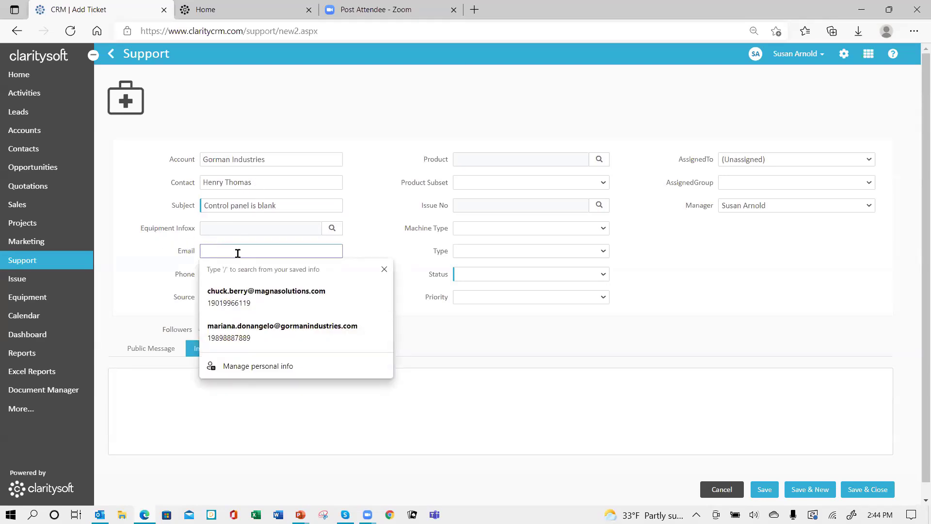
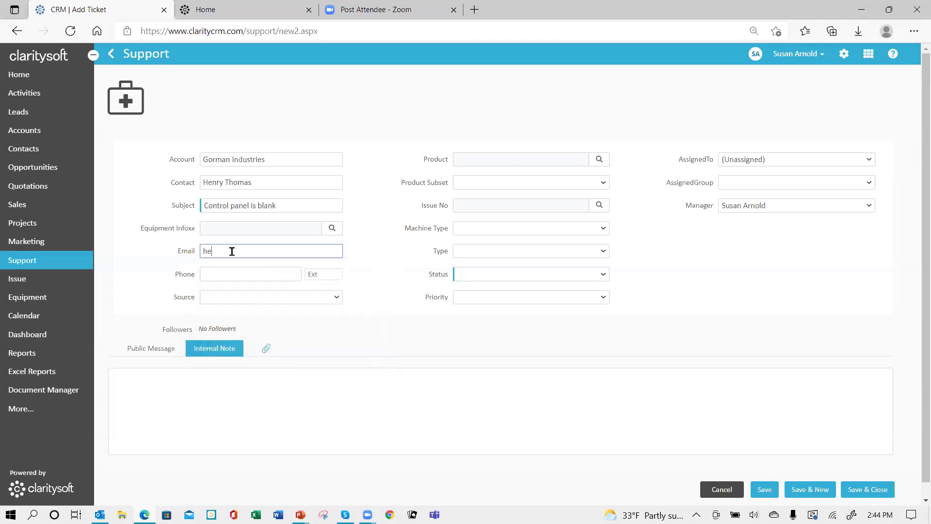
# - Add the contact's phone number and set the ticket Source to Phone
pyautogui.click(227, 272)
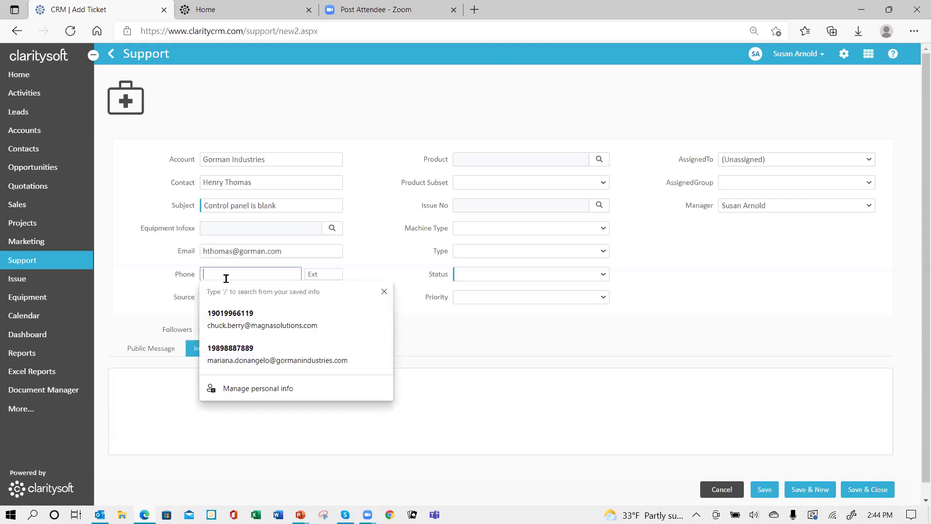
pyautogui.write('555')
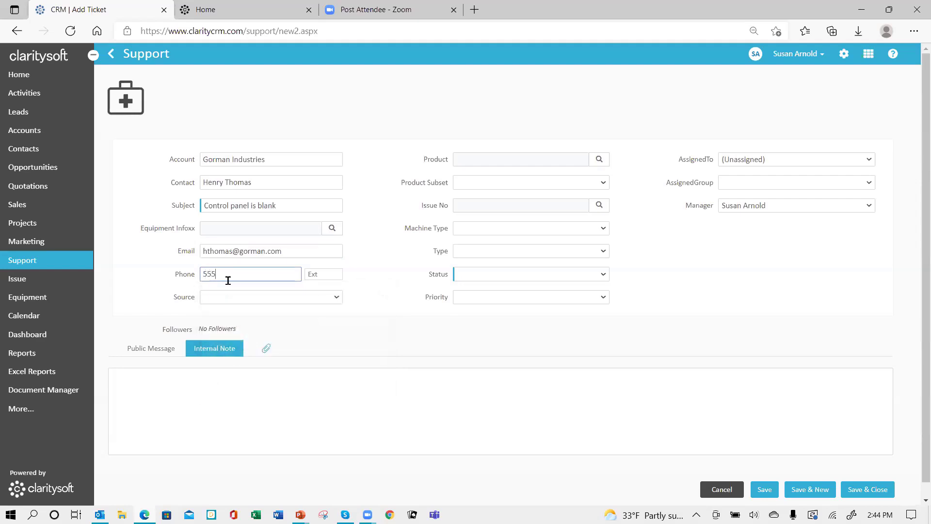
pyautogui.write('-555-5555')
pyautogui.click(230, 299)
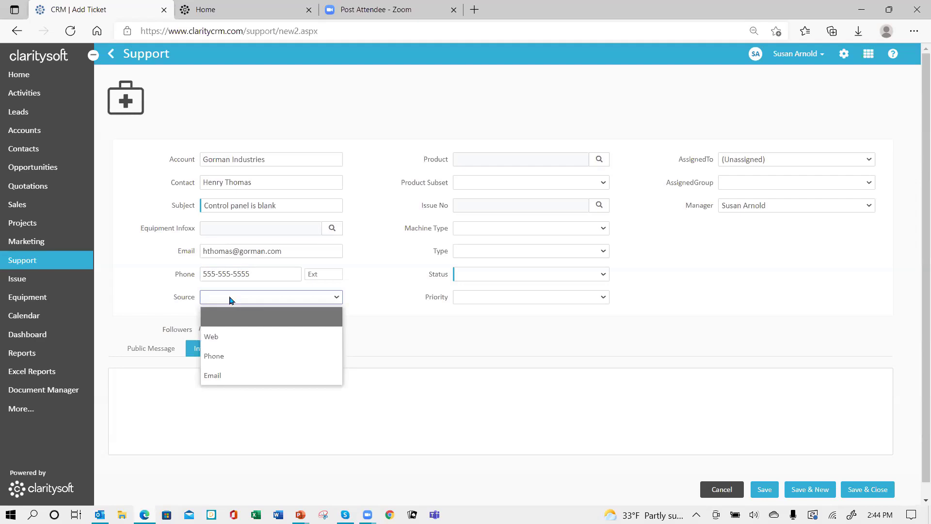
pyautogui.click(252, 361)
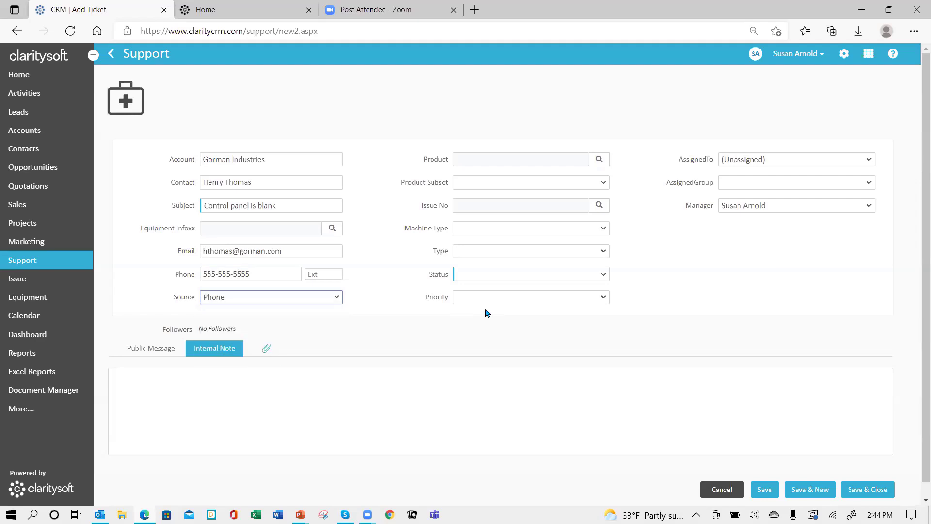
# - Change the product from Widget C to Widget A with subset Model 2, then bring up the issue lookup
pyautogui.click(600, 163)
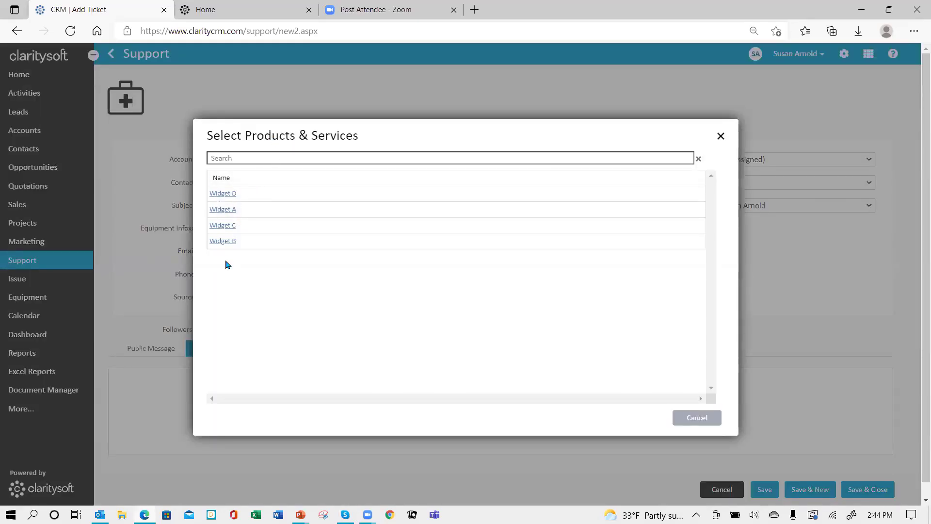
pyautogui.click(223, 226)
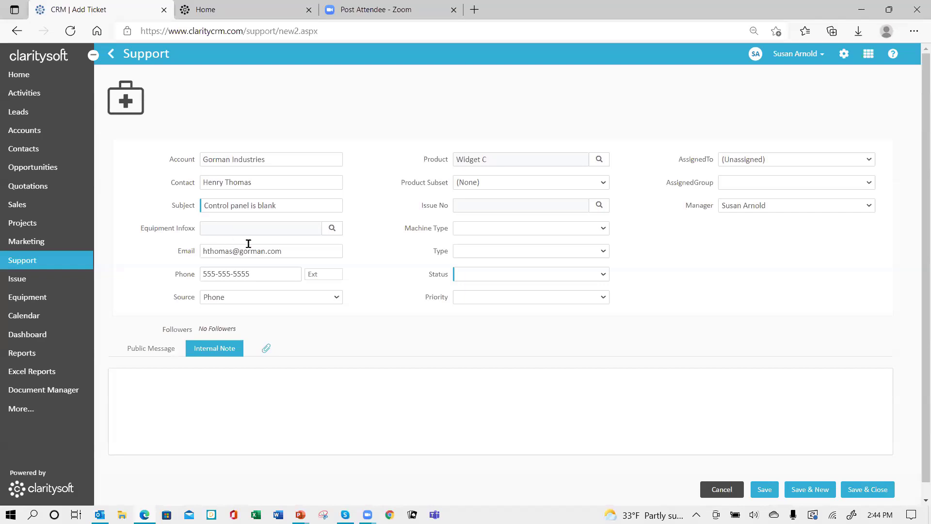
pyautogui.click(597, 160)
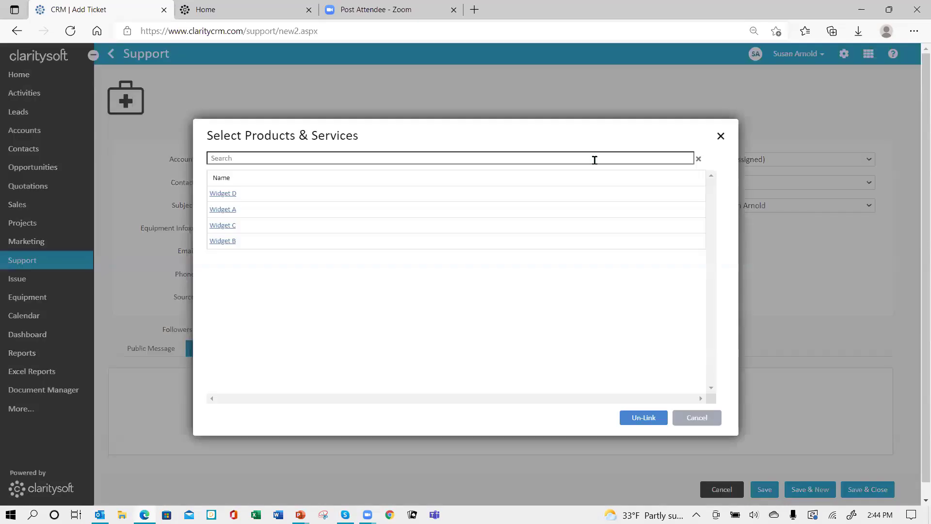
pyautogui.click(221, 210)
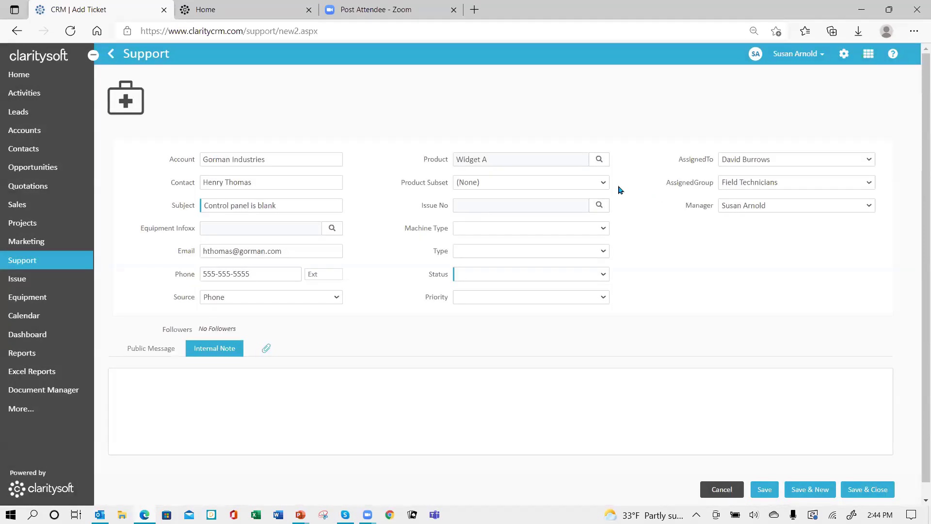
pyautogui.click(603, 182)
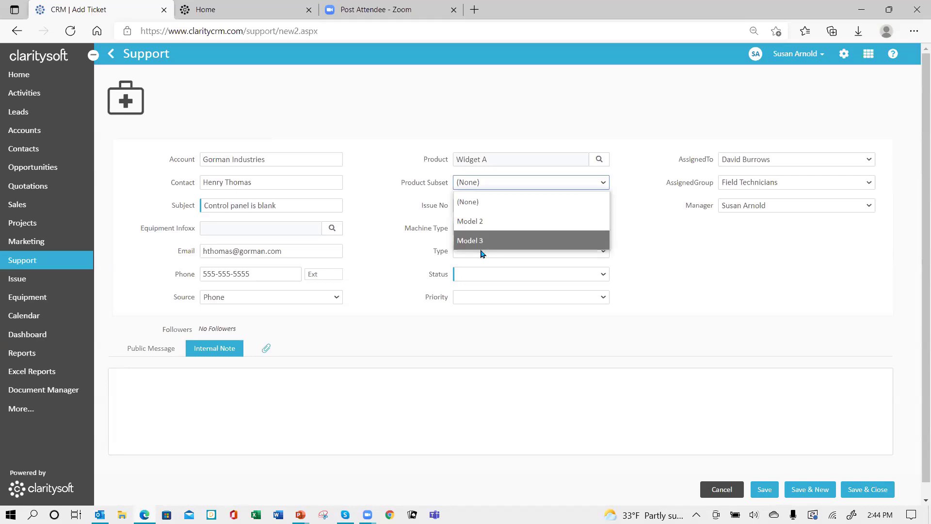
pyautogui.click(474, 221)
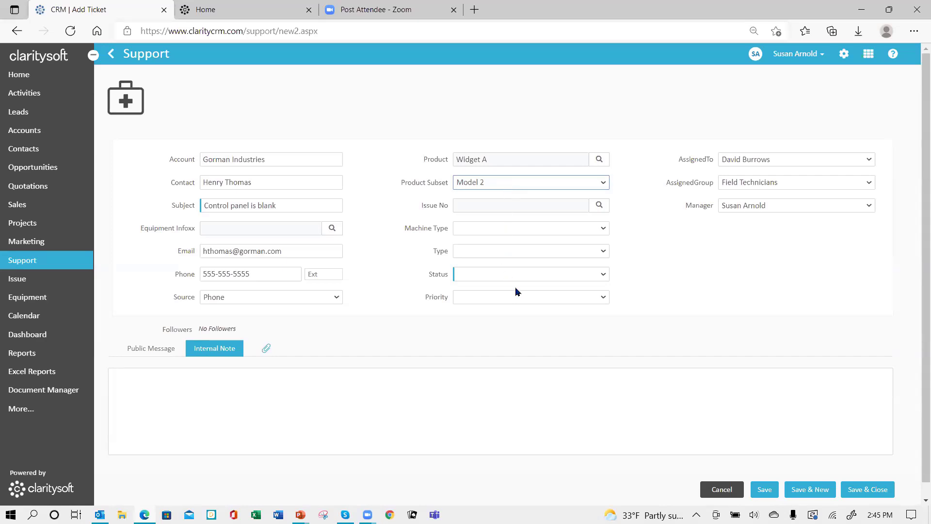
pyautogui.click(600, 206)
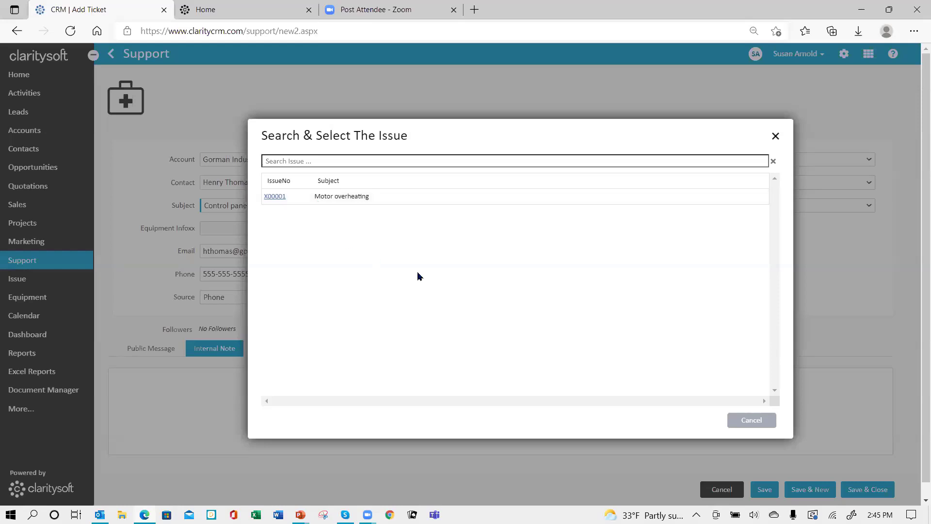
# - Close the issue lookup and replace the ticket subject with 'Motor overheating'
pyautogui.click(776, 137)
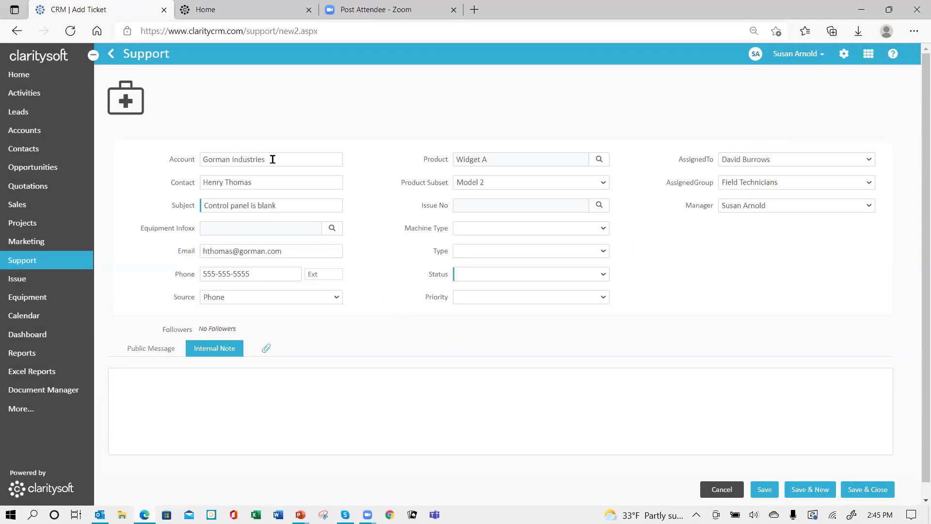
pyautogui.click(292, 206)
pyautogui.moveTo(292, 205); pyautogui.dragTo(124, 210)
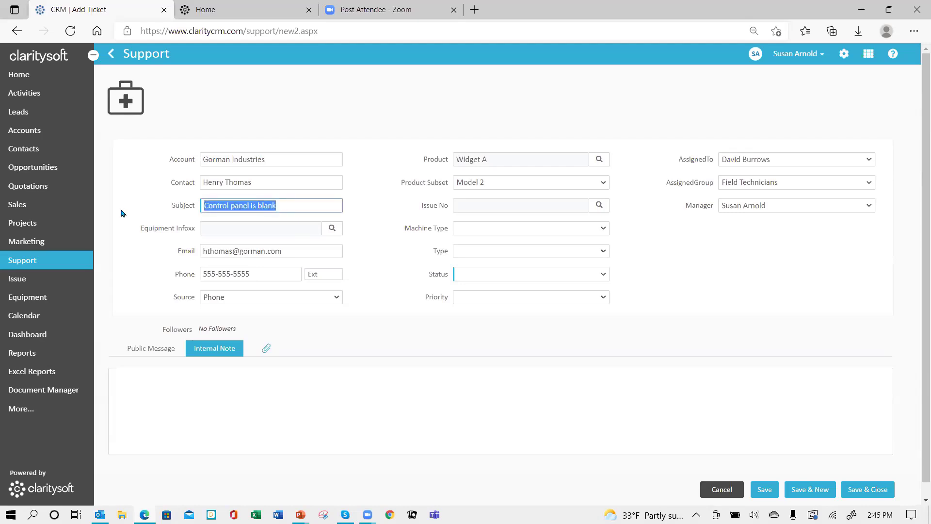
pyautogui.write('Motor o')
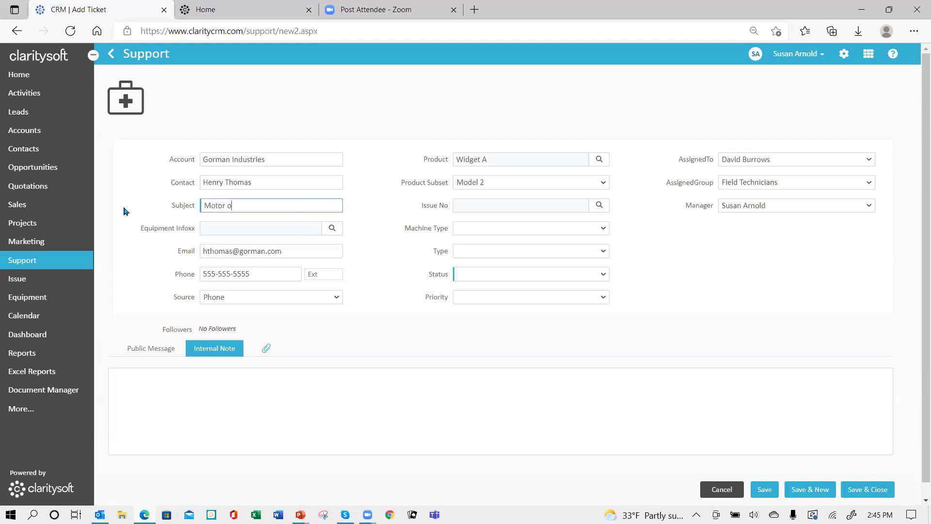
pyautogui.write('verheating')
# - Link issue X00001 and set Machine Type to Small and Type to Mechanical
pyautogui.click(599, 205)
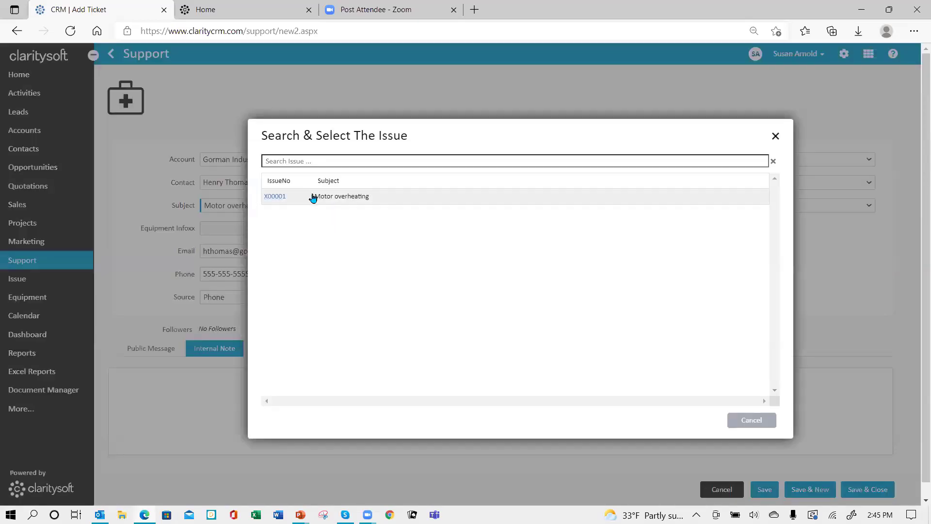
pyautogui.click(272, 197)
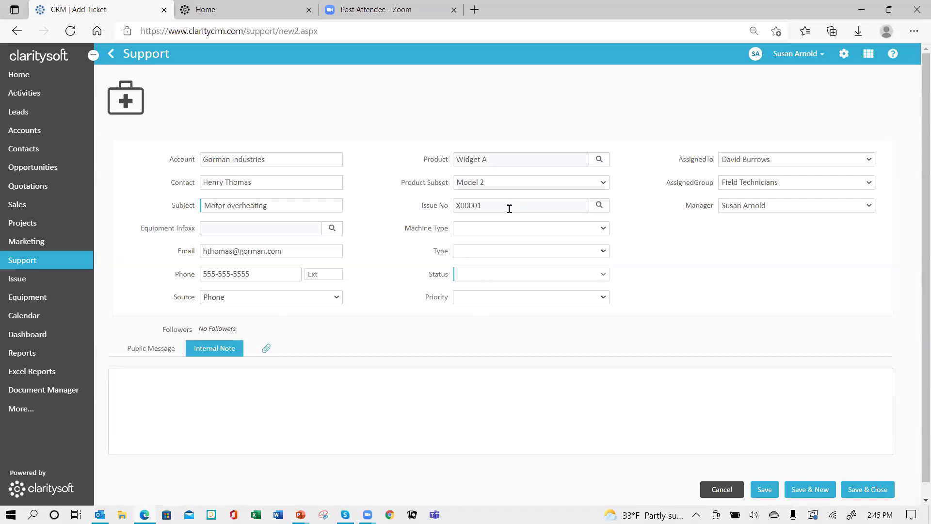
pyautogui.click(604, 229)
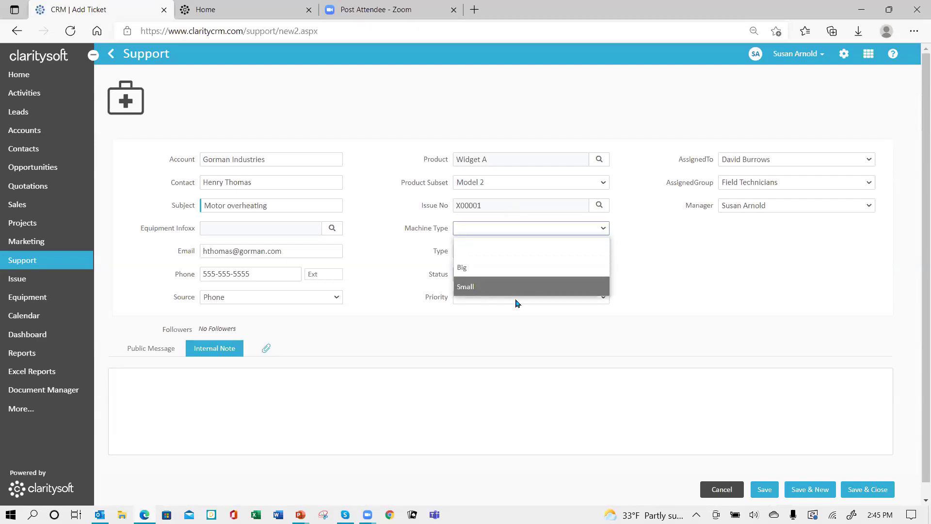
pyautogui.click(494, 288)
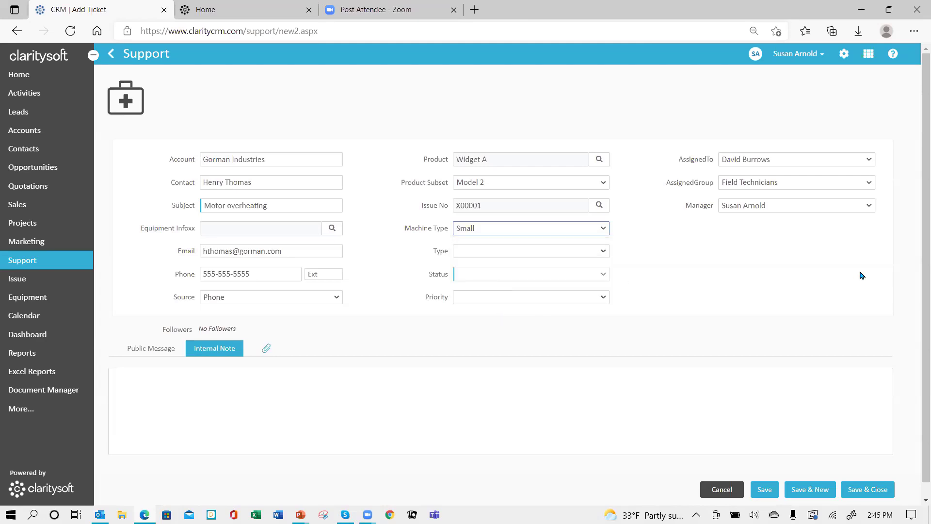
pyautogui.click(607, 250)
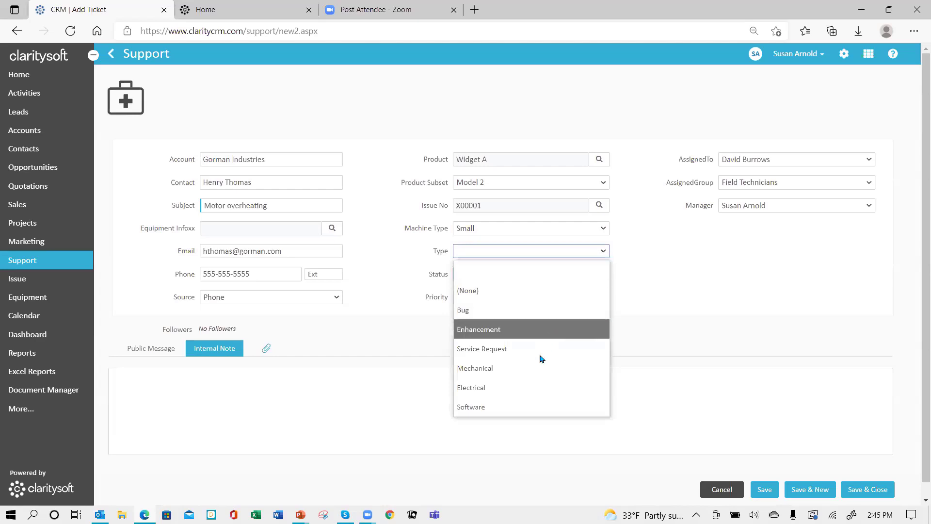
pyautogui.click(514, 370)
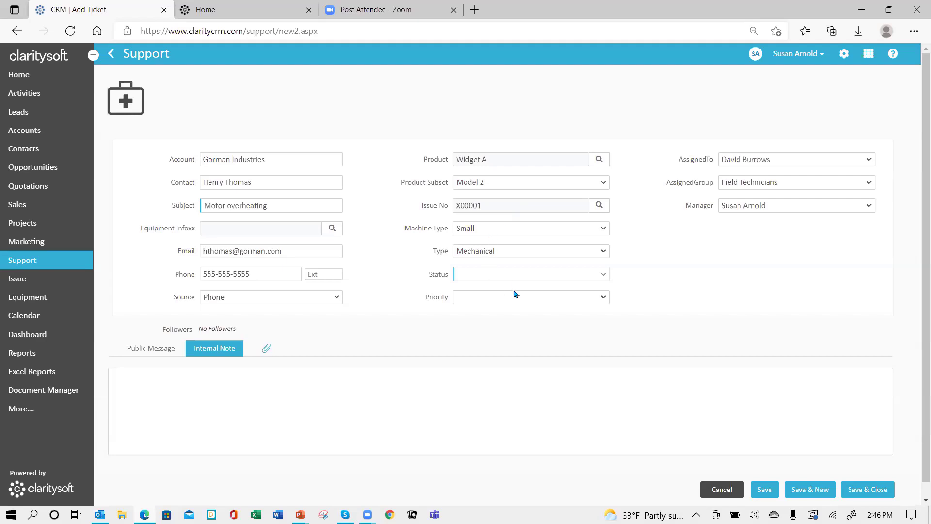
# - Unlink the issue and set the ticket Status to New and Priority to Urgent
pyautogui.click(599, 206)
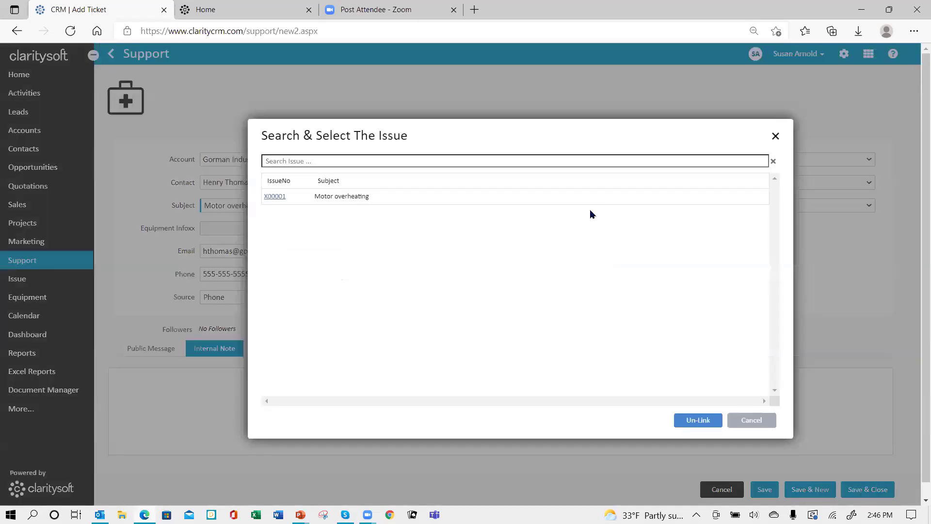
pyautogui.click(694, 420)
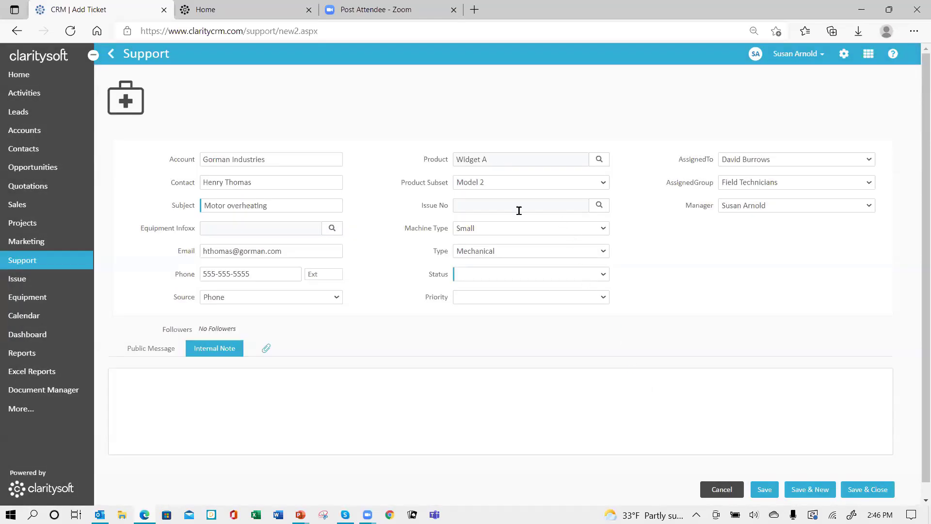
pyautogui.click(603, 275)
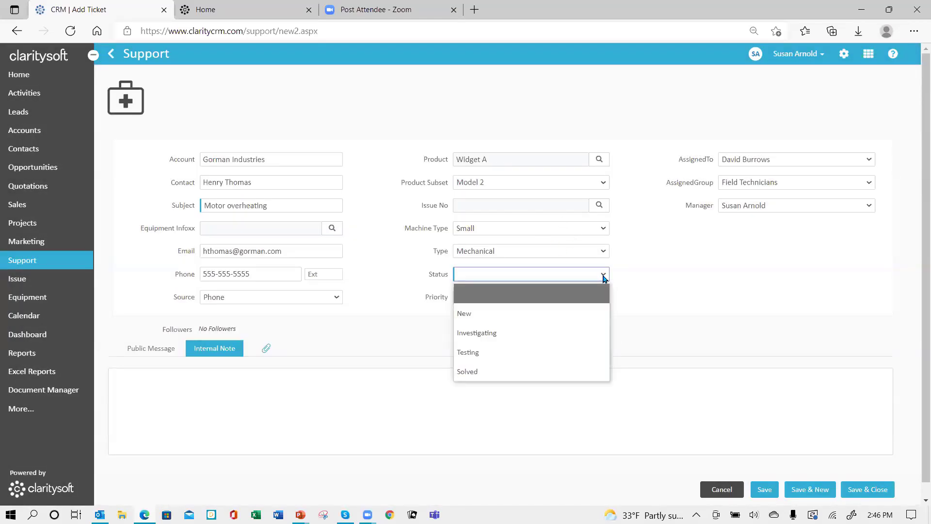
pyautogui.click(568, 316)
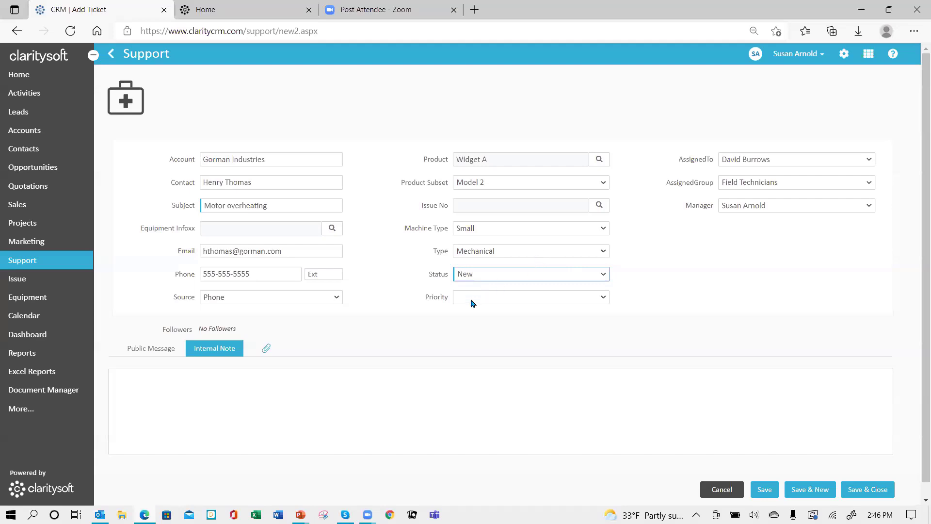
pyautogui.click(605, 297)
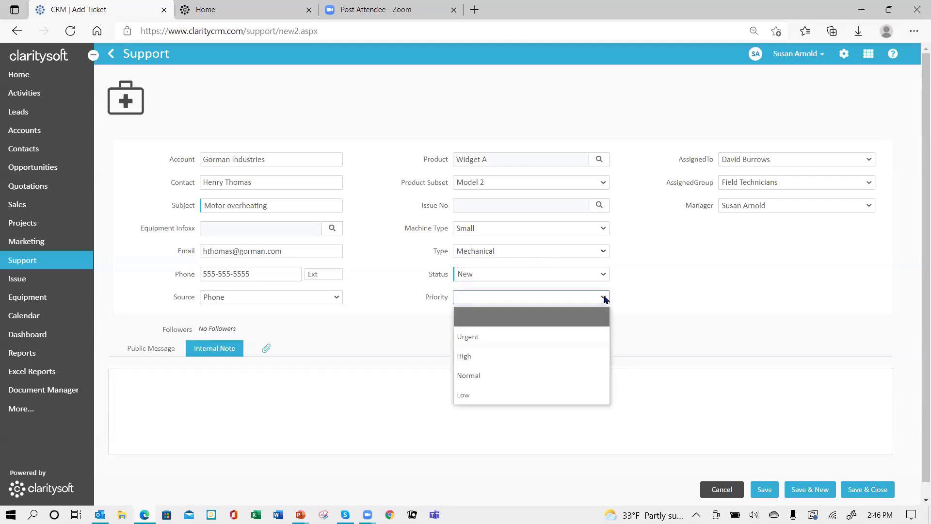
pyautogui.click(557, 335)
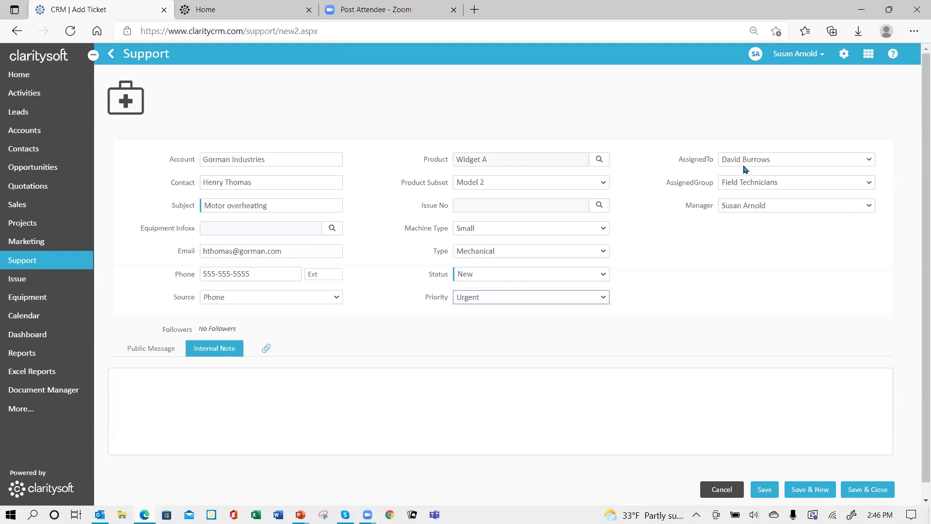
# - Assign the ticket to the Field Technicians group, keeping the current assignee
pyautogui.click(868, 187)
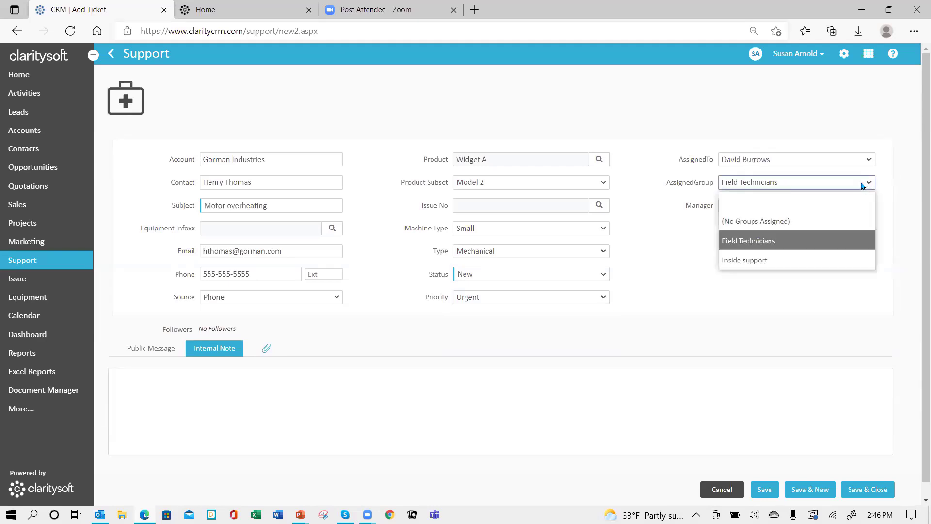
pyautogui.click(773, 261)
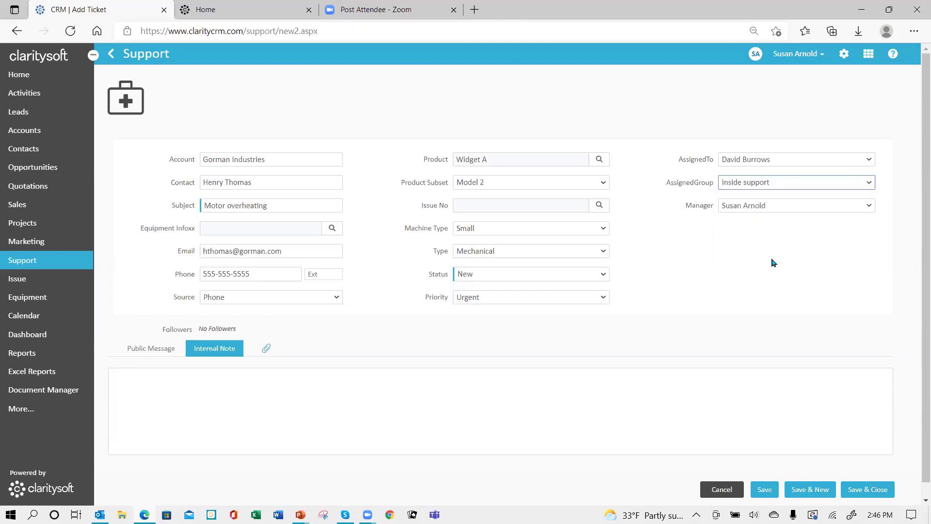
pyautogui.click(835, 162)
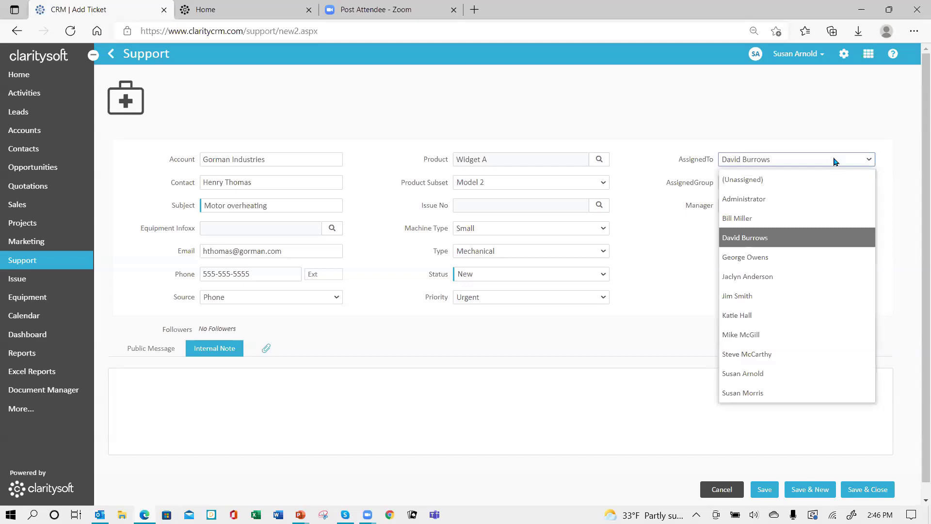
pyautogui.click(833, 161)
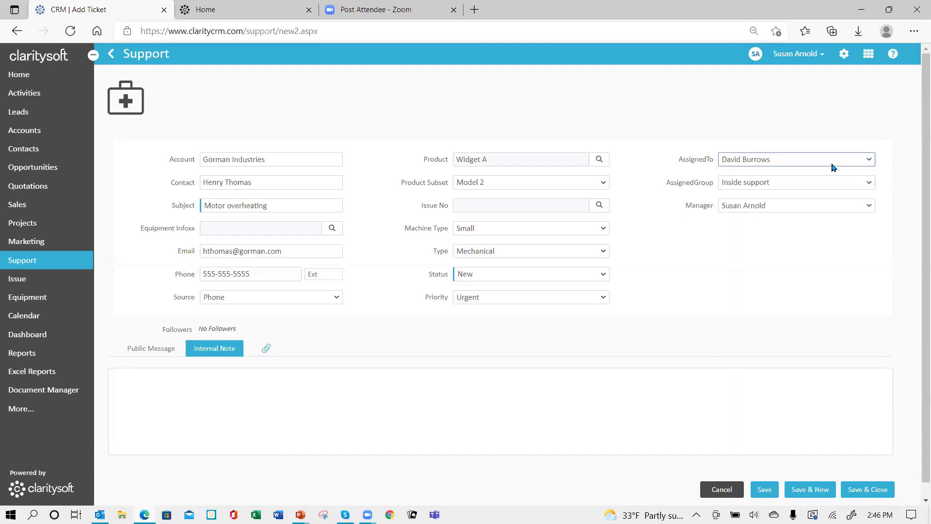
pyautogui.click(871, 183)
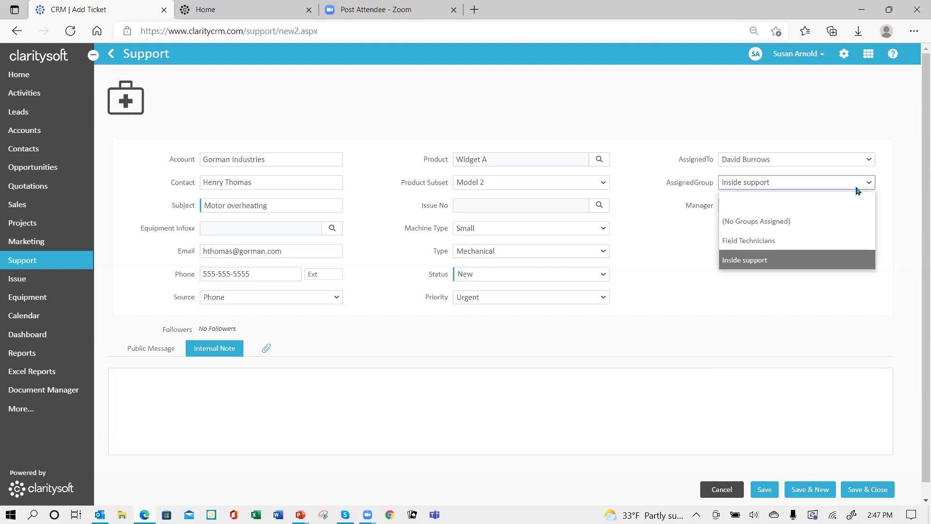
pyautogui.click(803, 241)
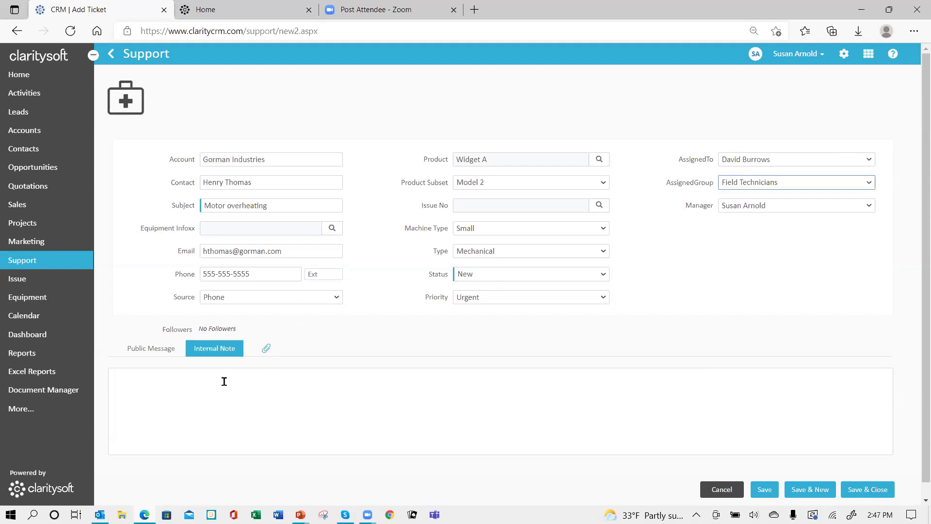
# - Write the internal note 'motor is overheating. assigned', fixing the misspelling
pyautogui.click(196, 380)
pyautogui.write('mo')
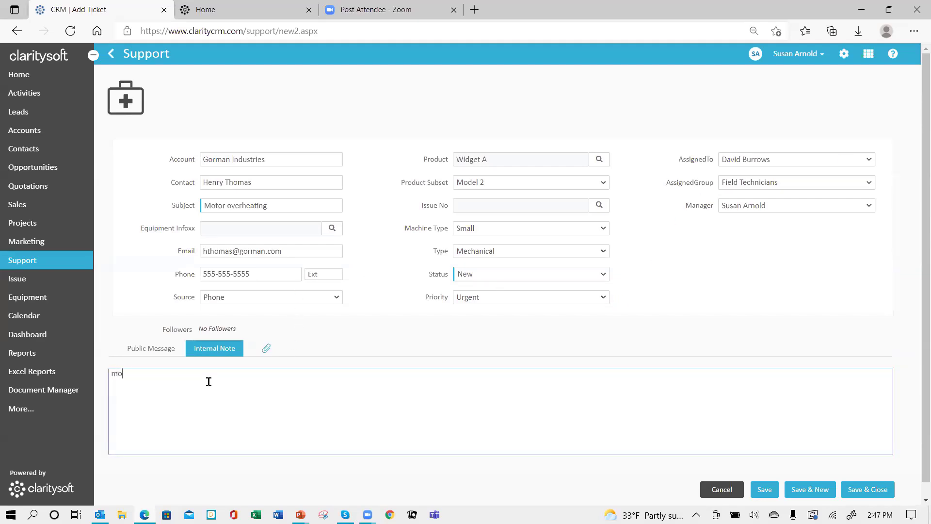
pyautogui.write('tor is overheating. assing')
pyautogui.hotkey('ctrl', 'shift', 'Left')
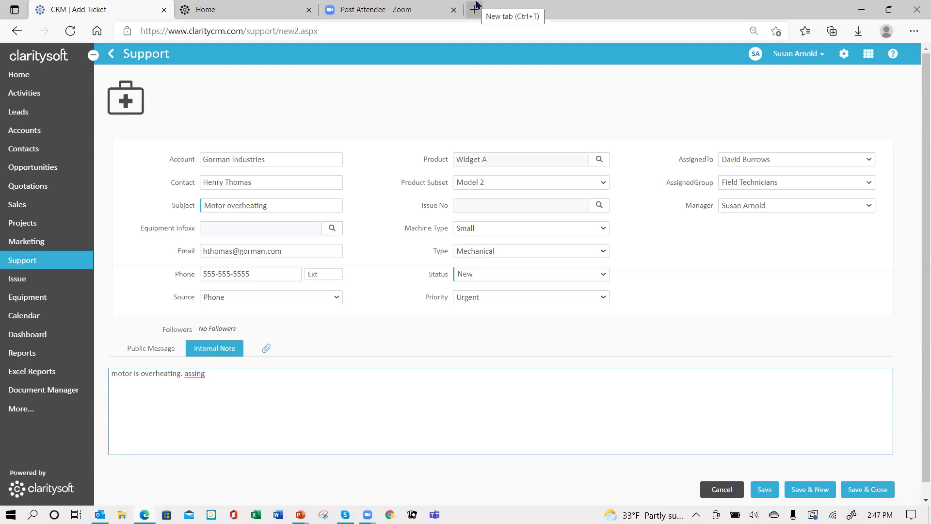
pyautogui.write('assigned to issue')
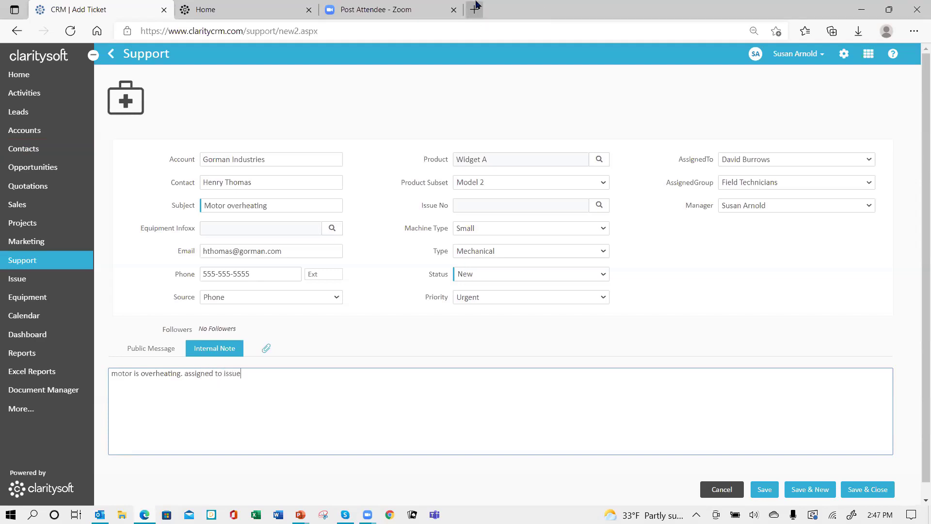
# - Relink issue X00001 and save and close the ticket
pyautogui.click(600, 206)
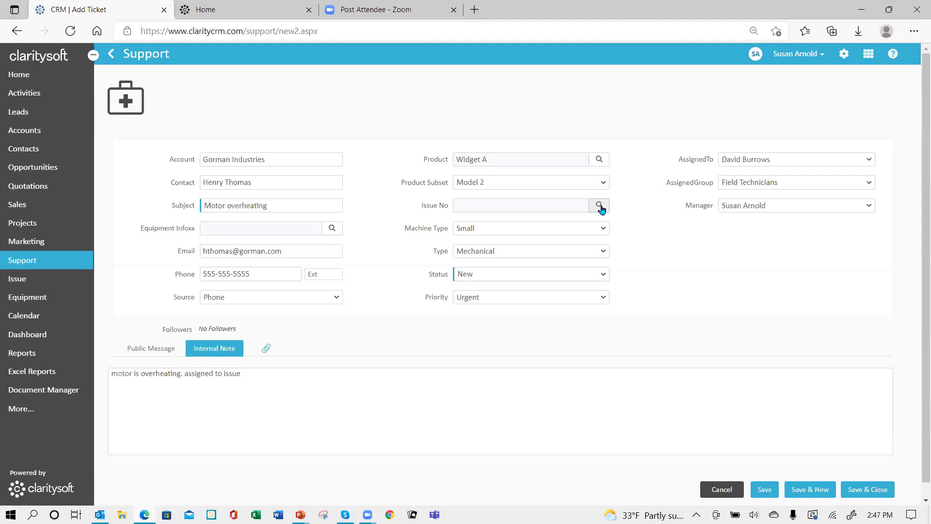
pyautogui.click(276, 200)
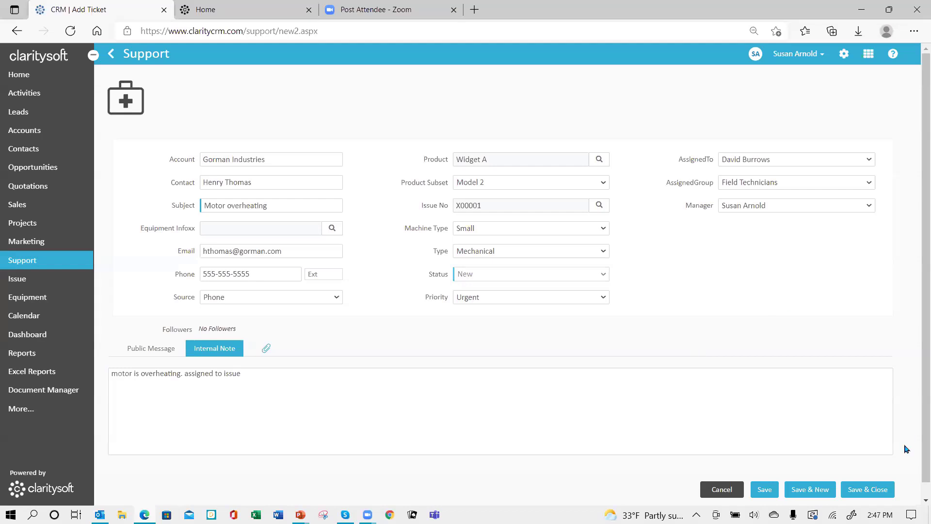
pyautogui.click(863, 493)
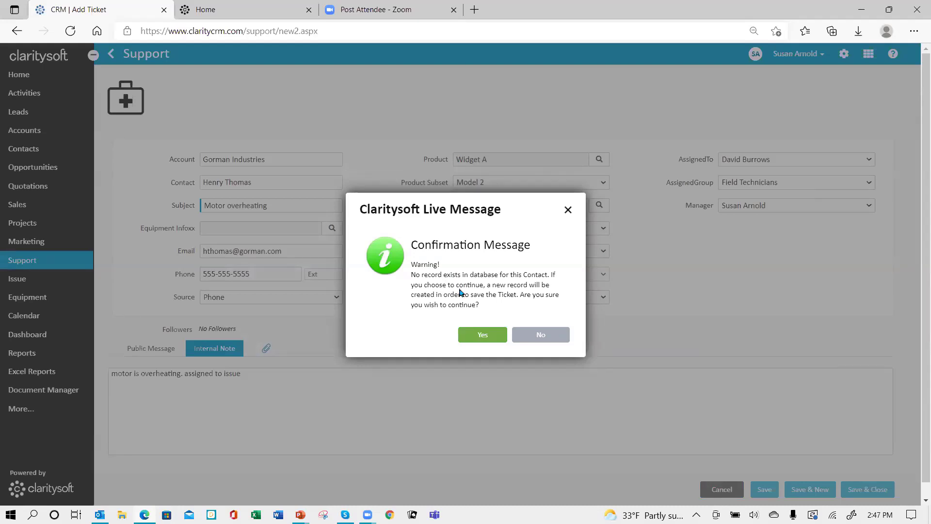
# - Confirm the new contact, then search Accounts for 'gor' and check Gorman Industries' Contacts list
pyautogui.click(481, 338)
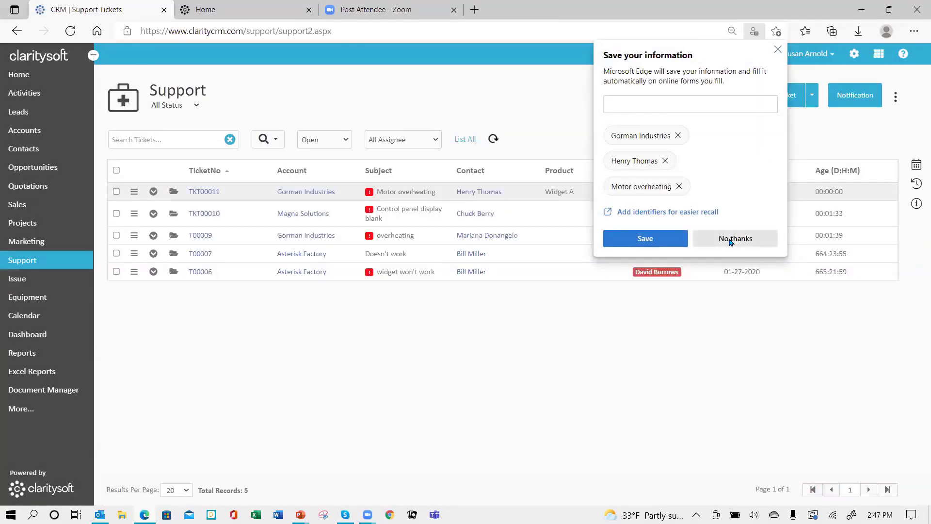
pyautogui.click(648, 242)
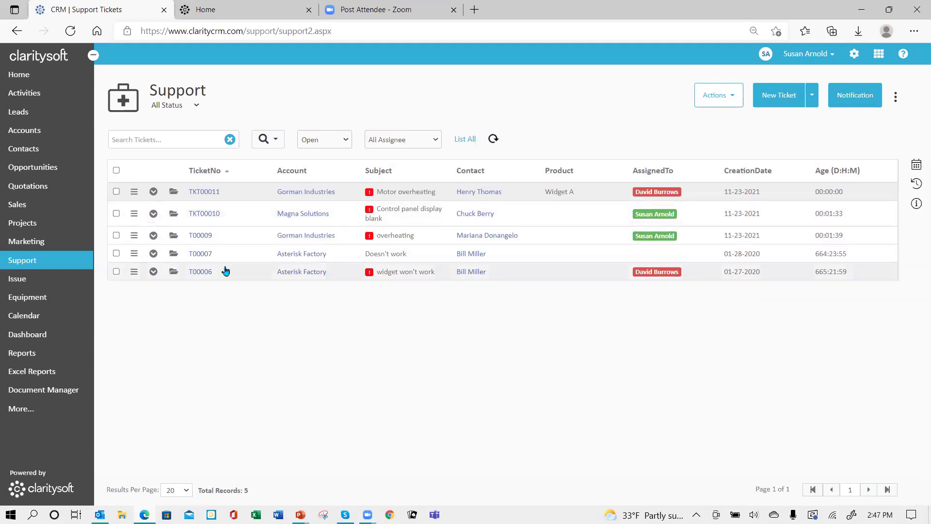
pyautogui.click(29, 131)
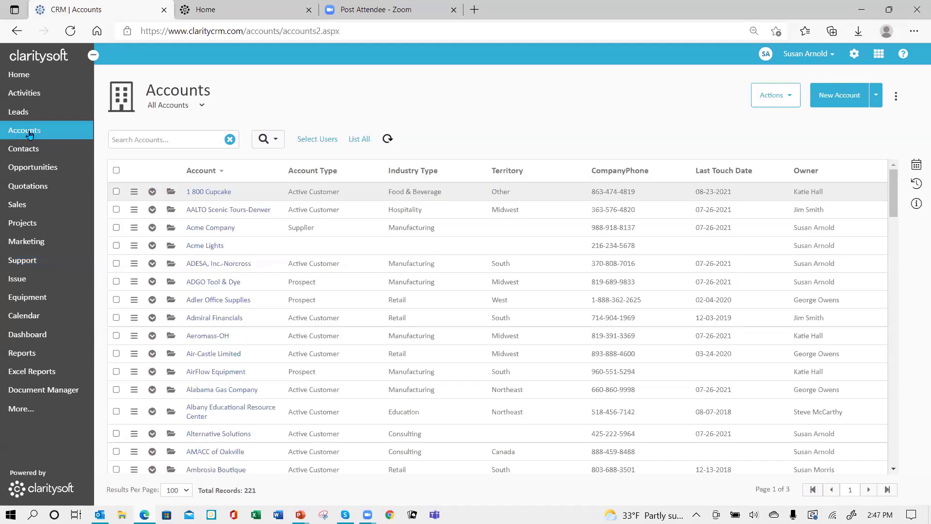
pyautogui.click(171, 136)
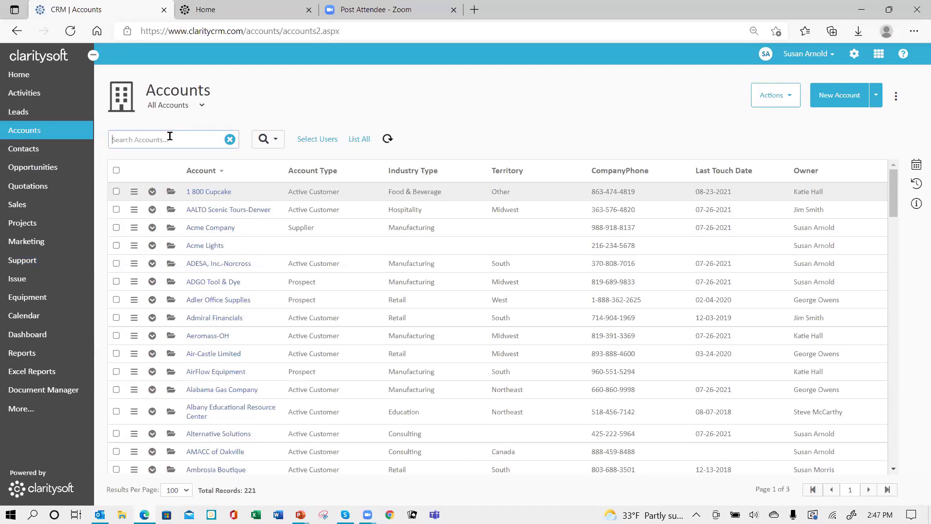
pyautogui.write('gorman')
pyautogui.press('Return')
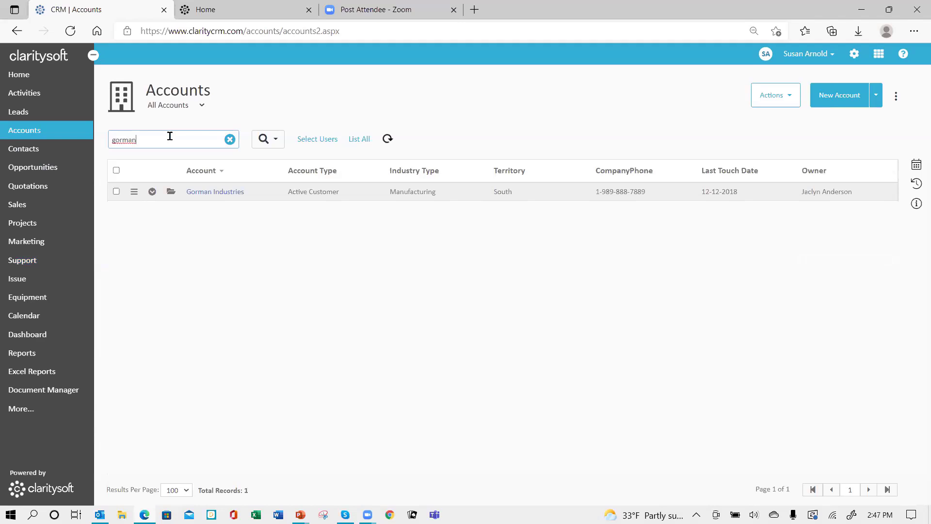
pyautogui.click(152, 193)
pyautogui.click(155, 221)
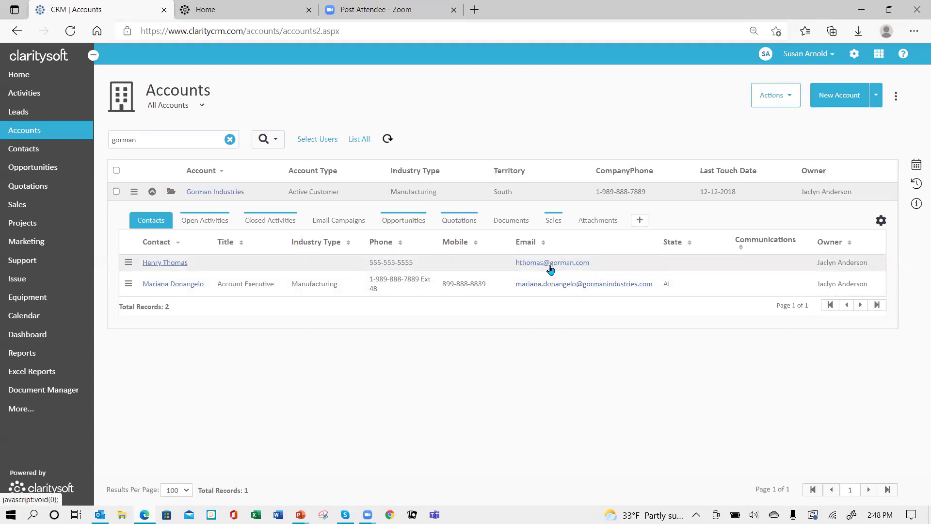
pyautogui.click(152, 192)
pyautogui.click(230, 140)
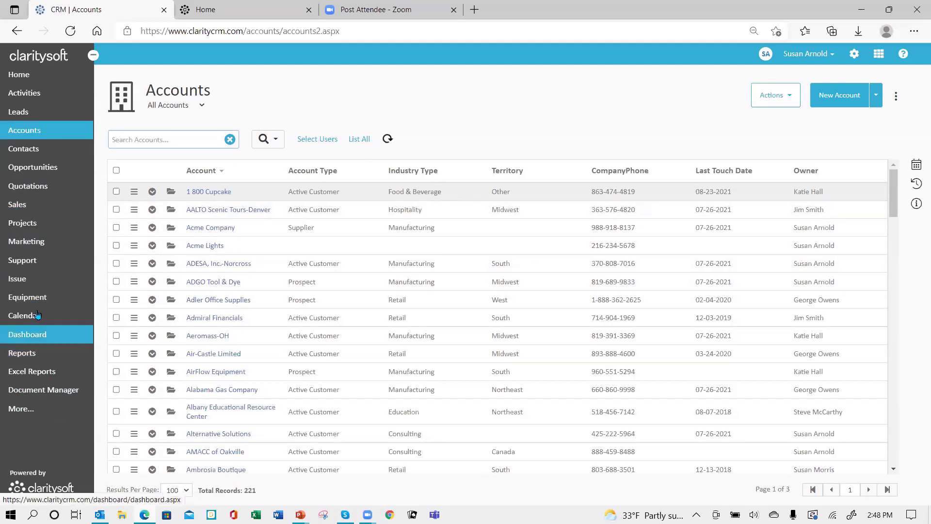
# - Open issue X00001, set its Status to Investigating, add an internal note, and save
pyautogui.click(28, 280)
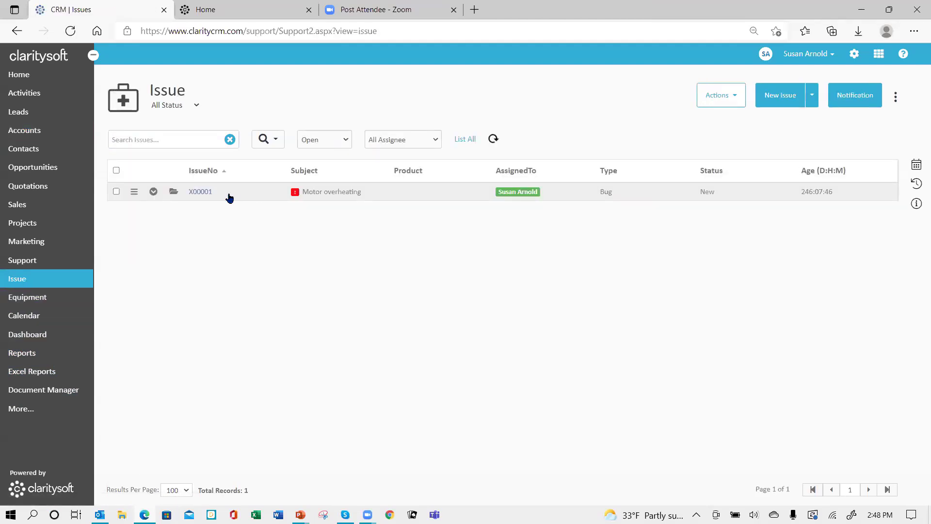
pyautogui.click(171, 194)
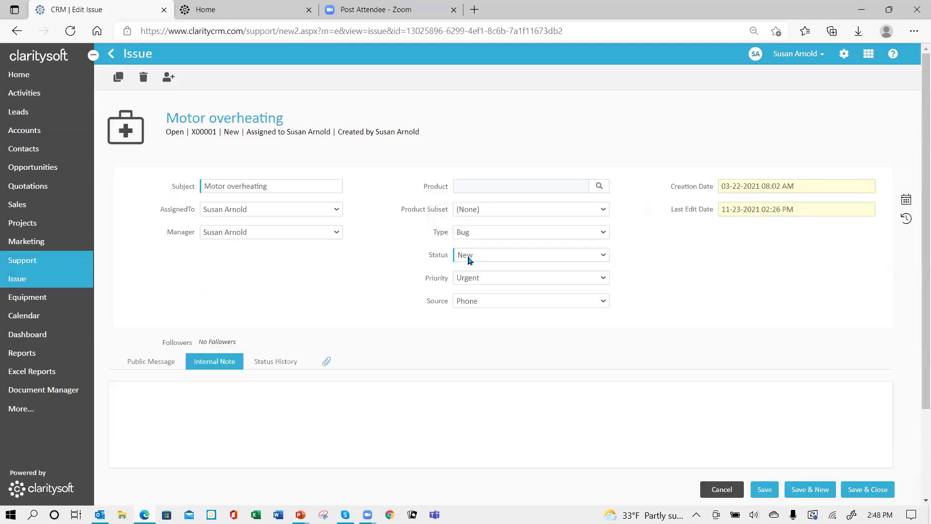
pyautogui.click(604, 258)
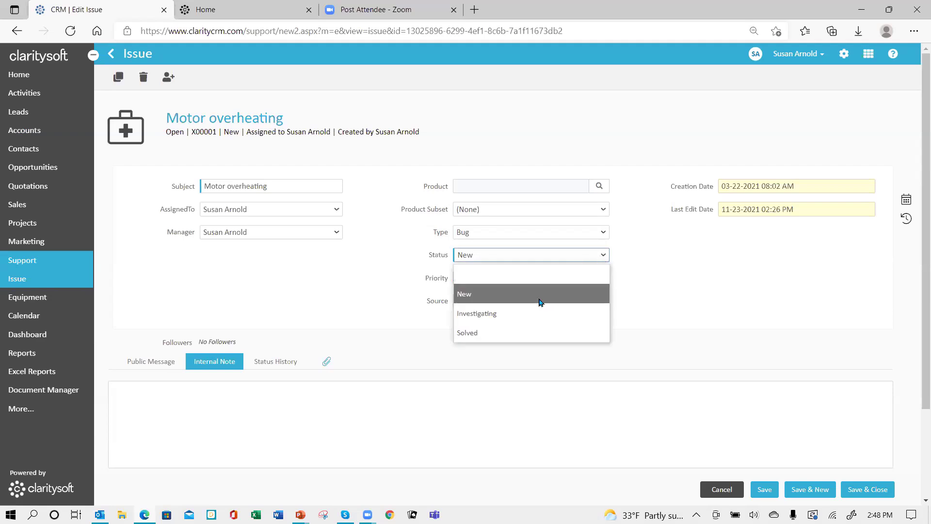
pyautogui.click(529, 314)
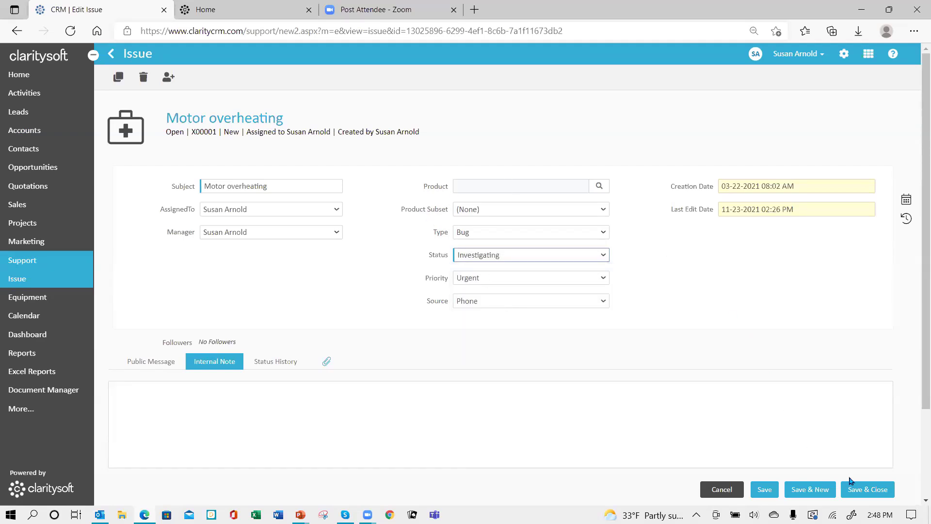
pyautogui.click(202, 400)
pyautogui.write('hf iahsf akshf alsjf lasj')
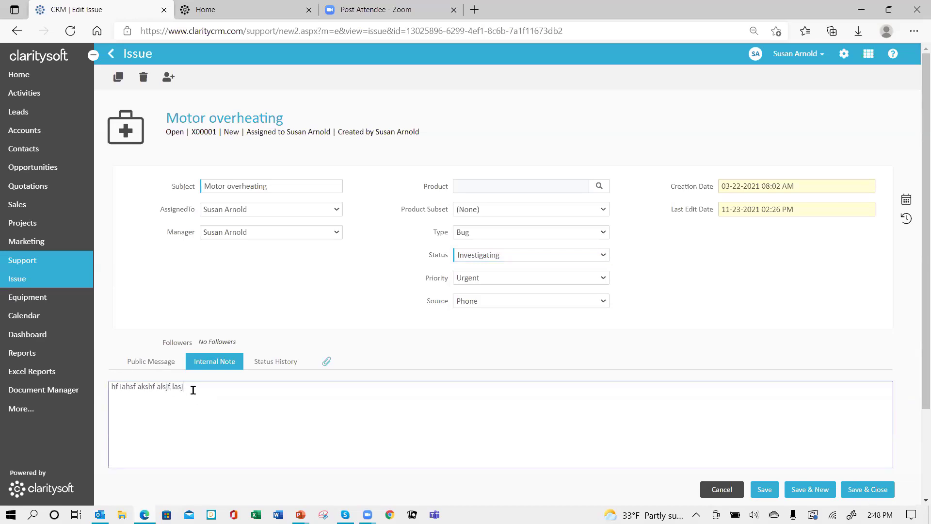
pyautogui.write('f lasjf alsfj ladja lfkl ajldj afj')
pyautogui.click(867, 489)
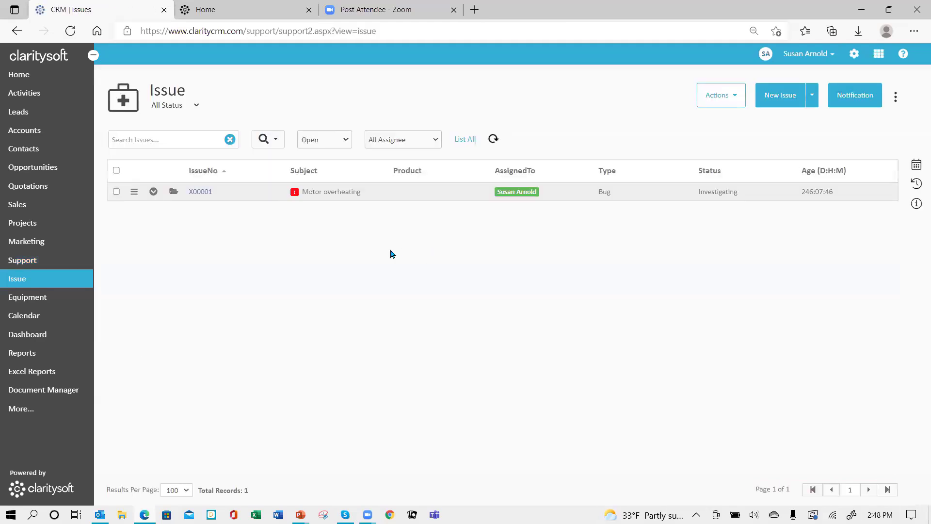
# - Reopen ticket TKT00011, check its Investigating status, and save and close it
pyautogui.click(38, 266)
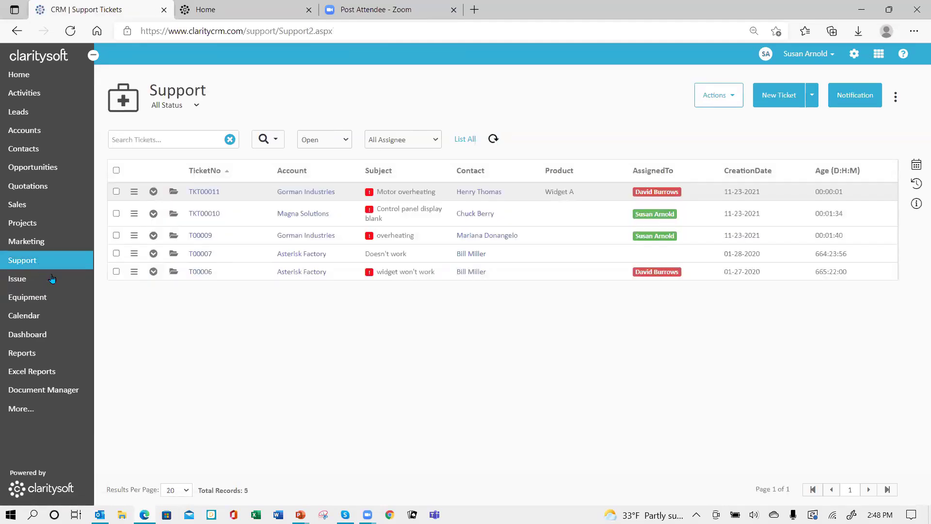
pyautogui.click(173, 193)
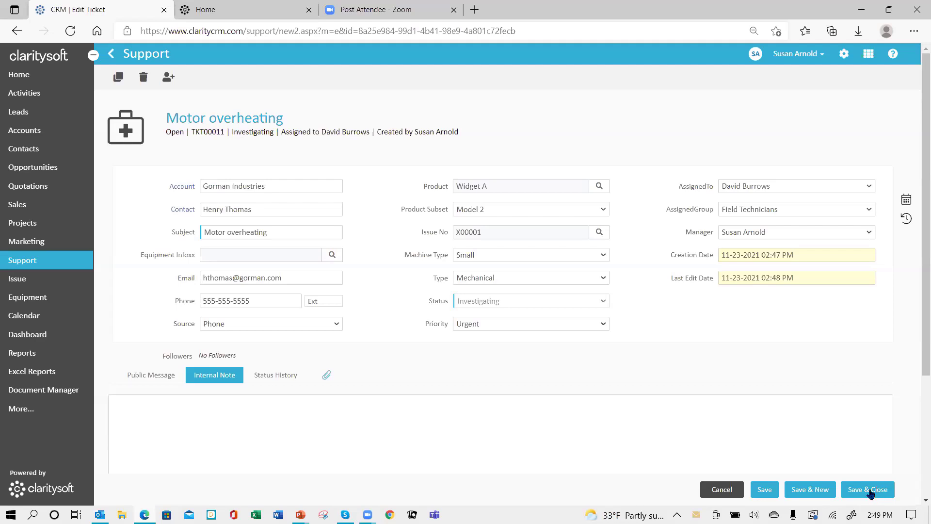
pyautogui.click(862, 491)
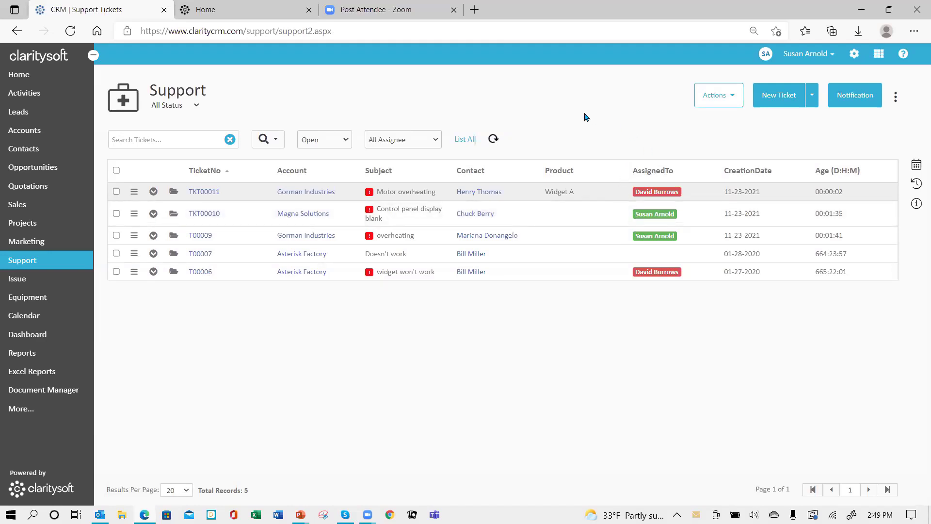
# - Open the Support Notification settings from the Support Tickets page
pyautogui.click(853, 97)
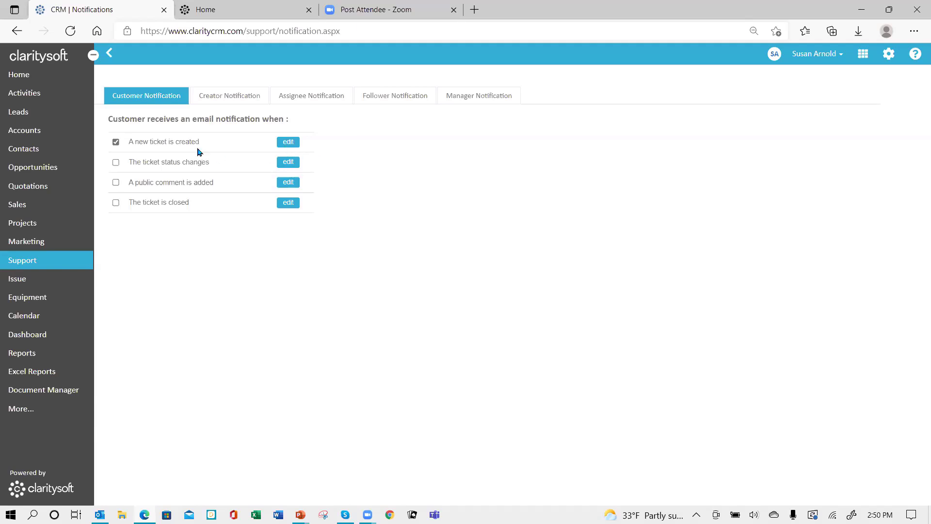
# - Review the customer new-ticket email template and its insertable fields without inserting any, then save it
pyautogui.click(288, 142)
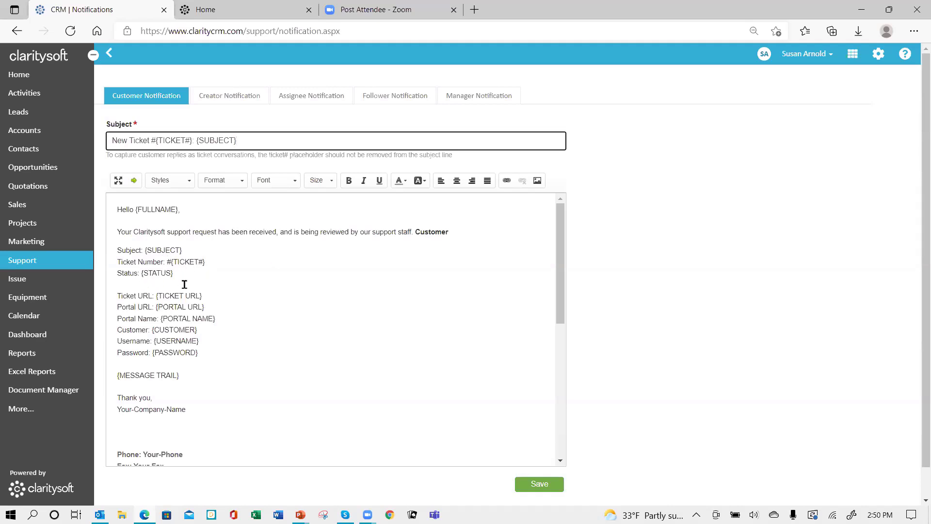
pyautogui.click(134, 182)
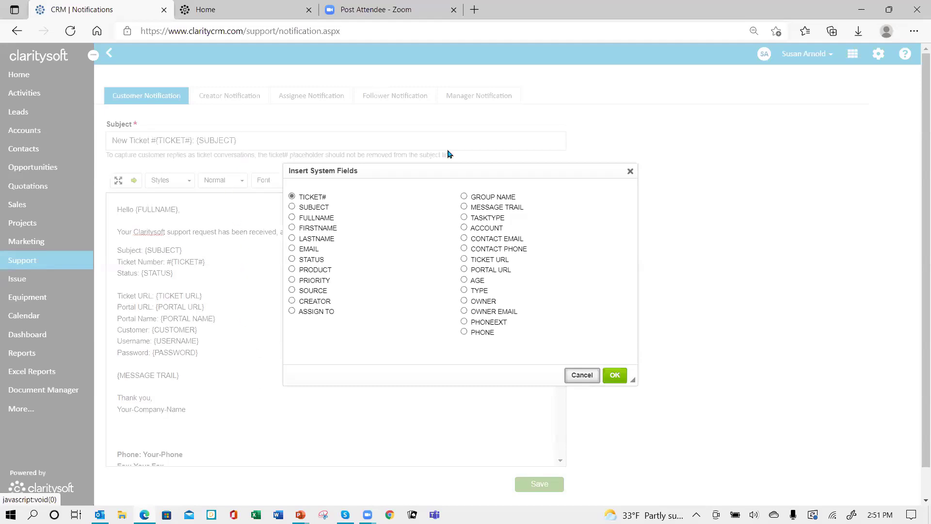
pyautogui.click(585, 378)
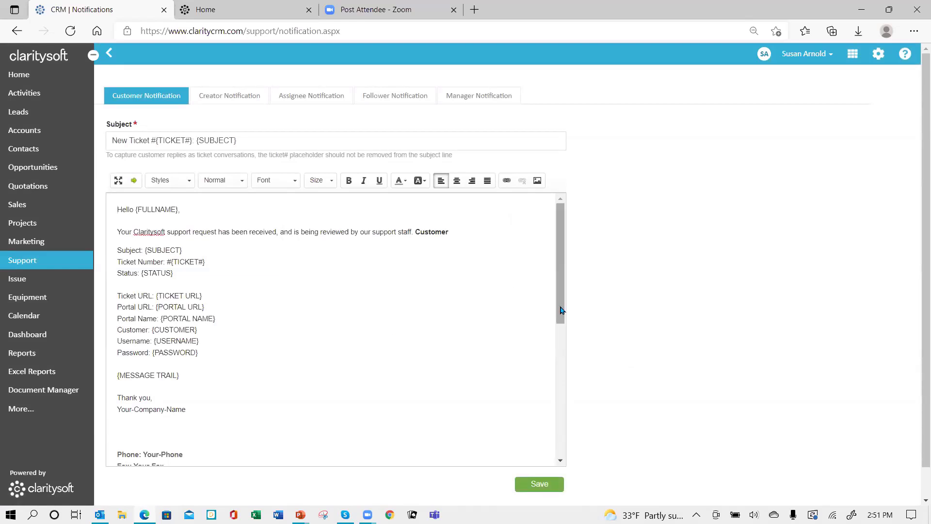
pyautogui.moveTo(562, 312); pyautogui.dragTo(547, 233)
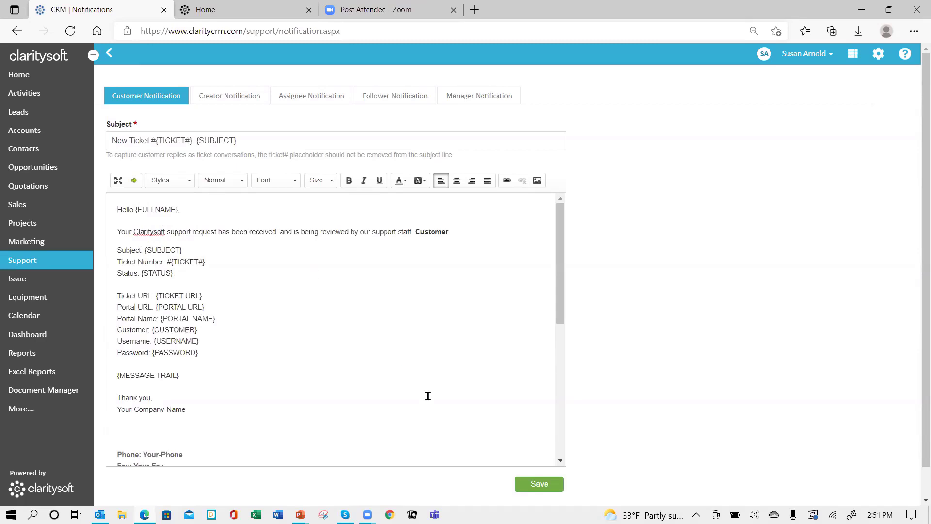
pyautogui.click(535, 486)
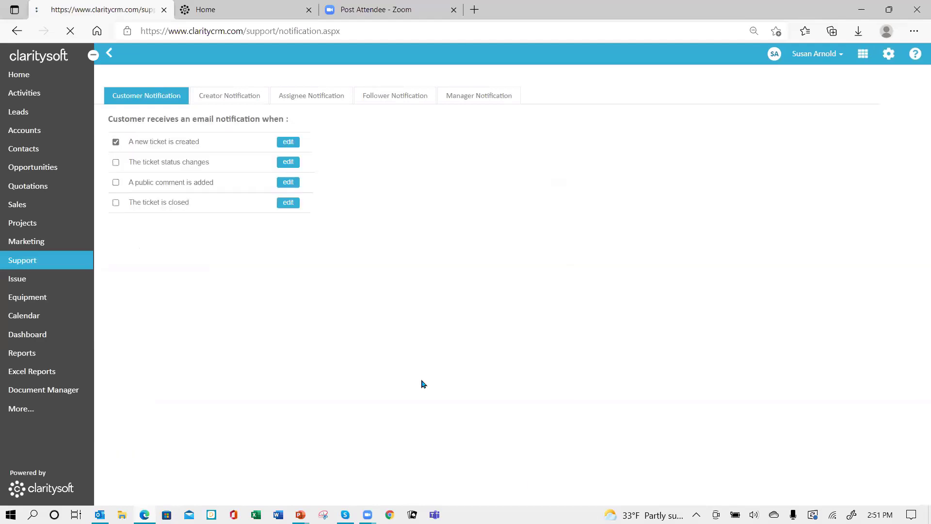
# - Review the Creator, Assignee, Follower and Manager notification trigger lists in turn
pyautogui.click(231, 98)
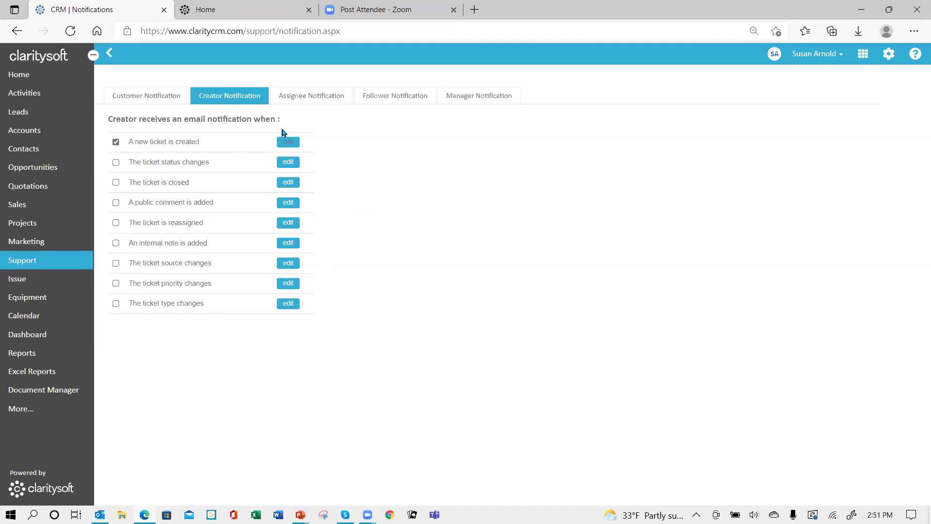
pyautogui.click(311, 97)
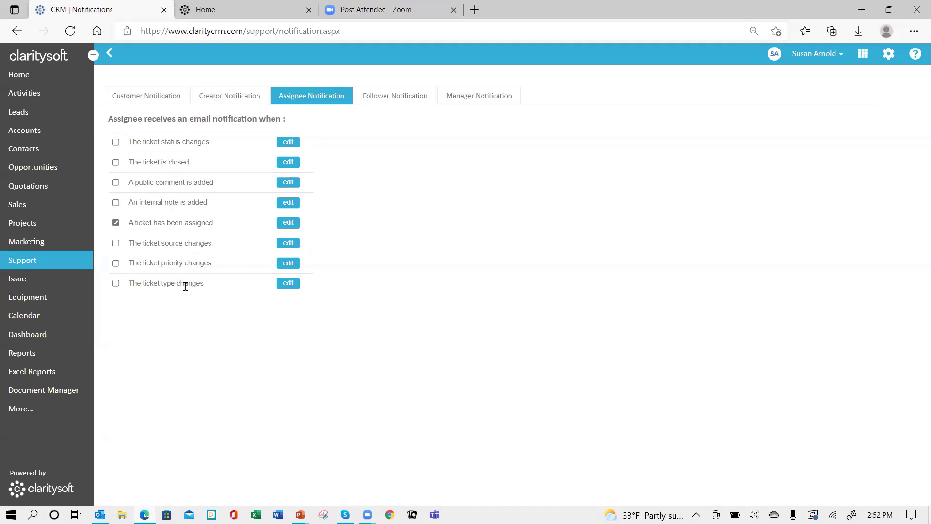
pyautogui.click(398, 97)
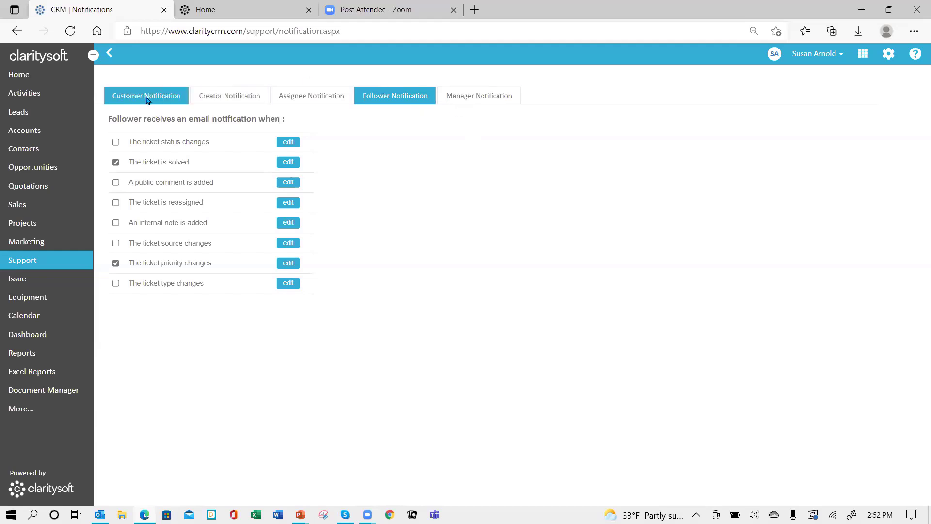
pyautogui.click(478, 102)
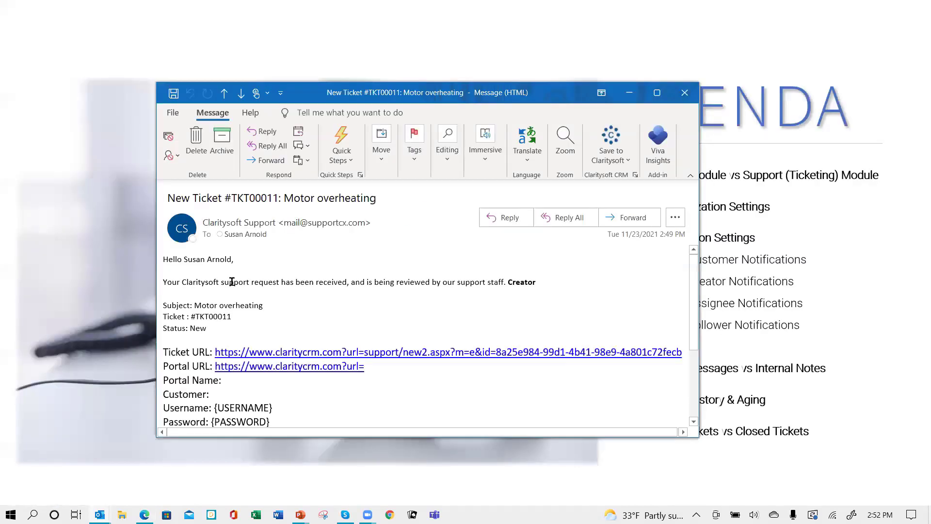
# - Read through the 'New Ticket #TKT00011: Motor overheating' email and close it
pyautogui.scroll(-5, 425, 367)
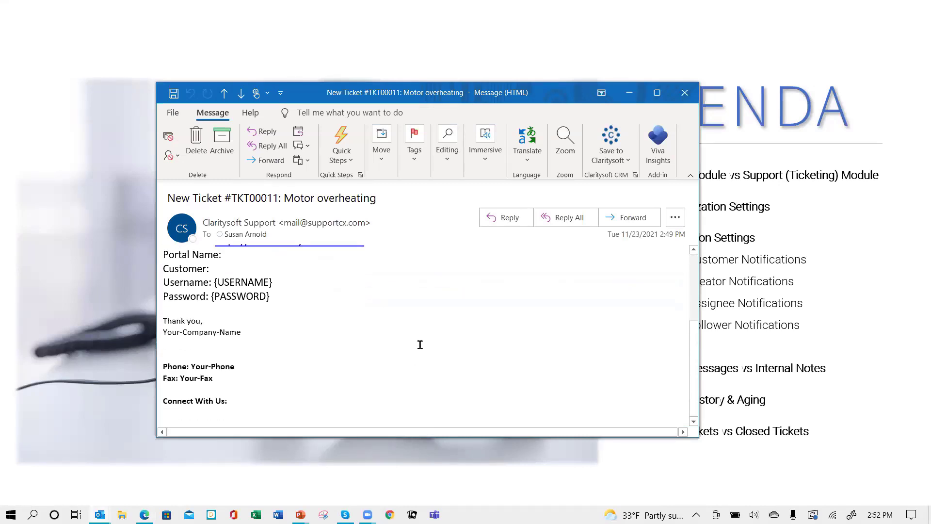
pyautogui.scroll(5, 420, 344)
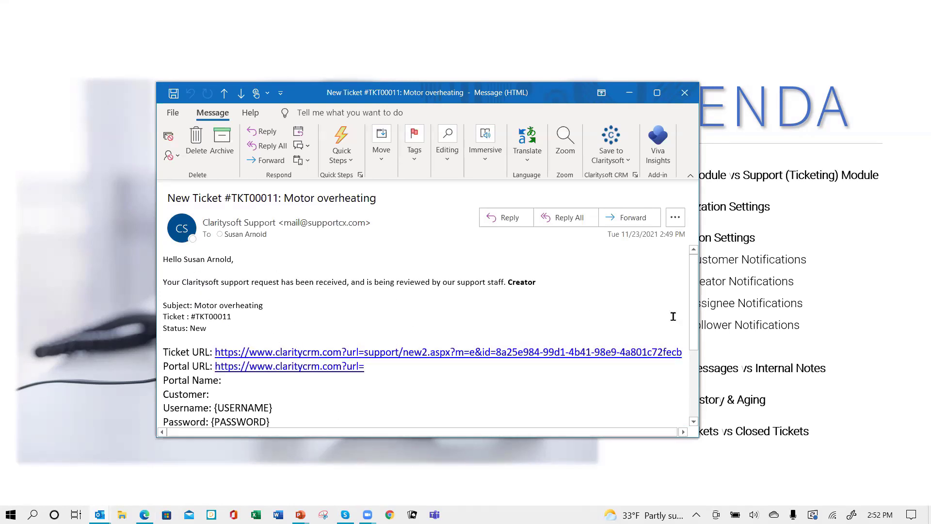
pyautogui.click(685, 92)
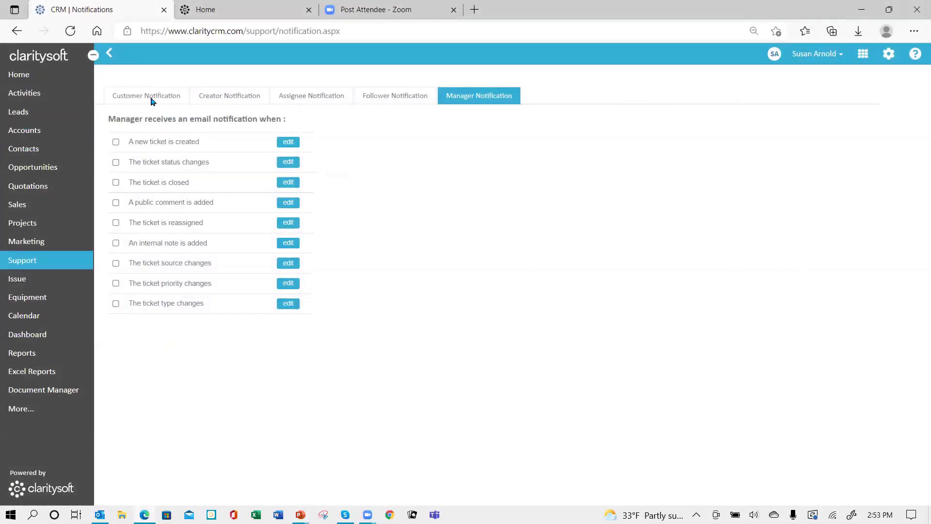
# - Leave the notification settings for the support tickets list, then go to Accounts
pyautogui.click(111, 55)
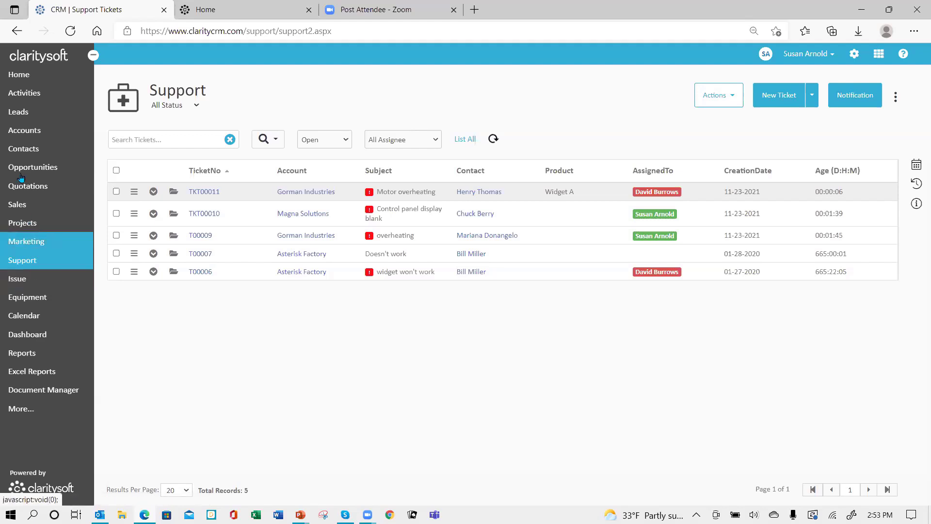
pyautogui.click(32, 138)
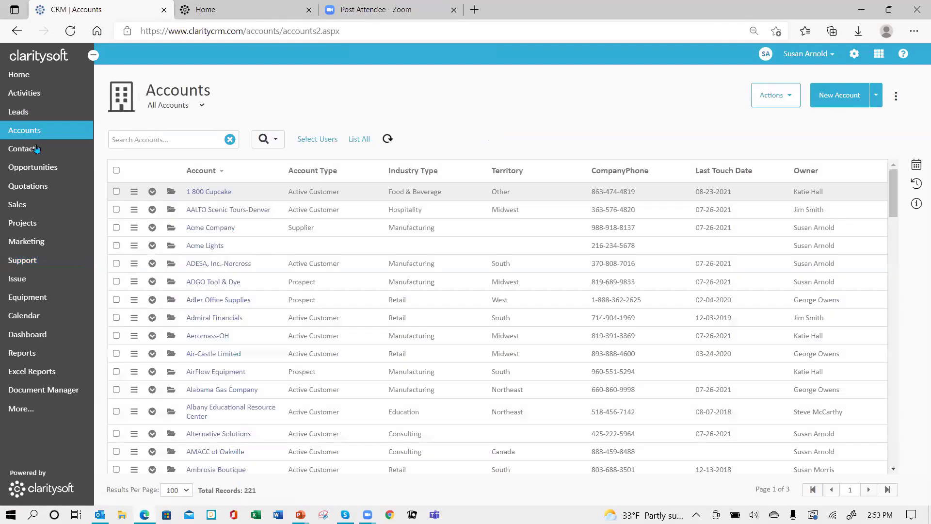
# - Look over the 1 800 Cupcake account record and return to the Accounts list
pyautogui.click(170, 193)
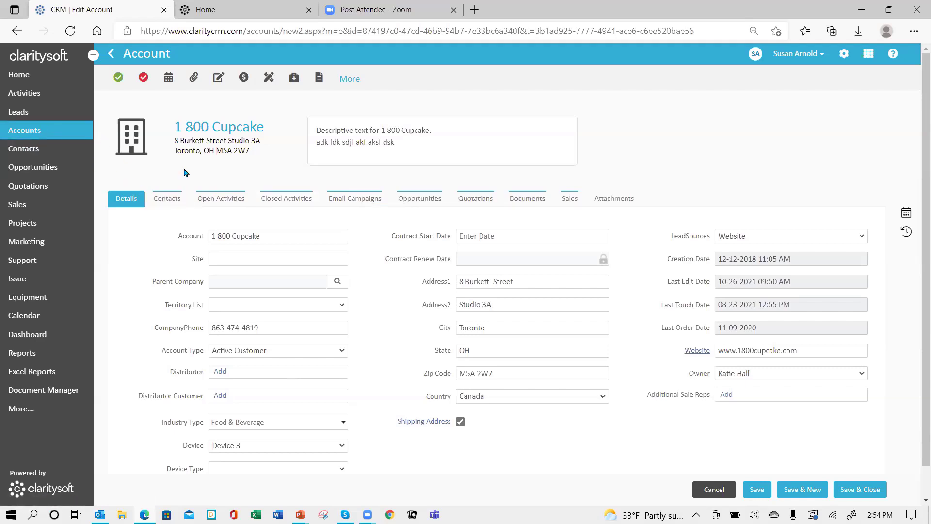
pyautogui.click(113, 55)
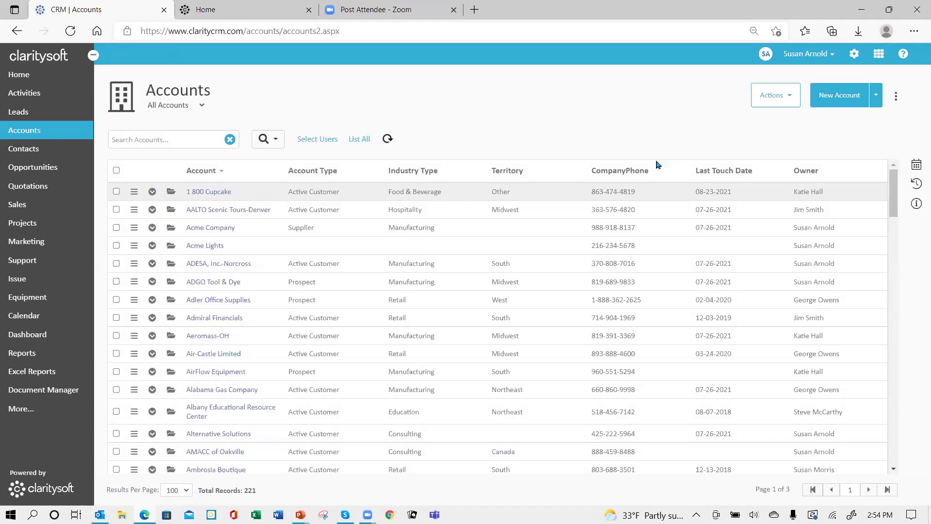
# - Make Support and Equipment visible account record tabs and apply the new tab layout
pyautogui.click(897, 98)
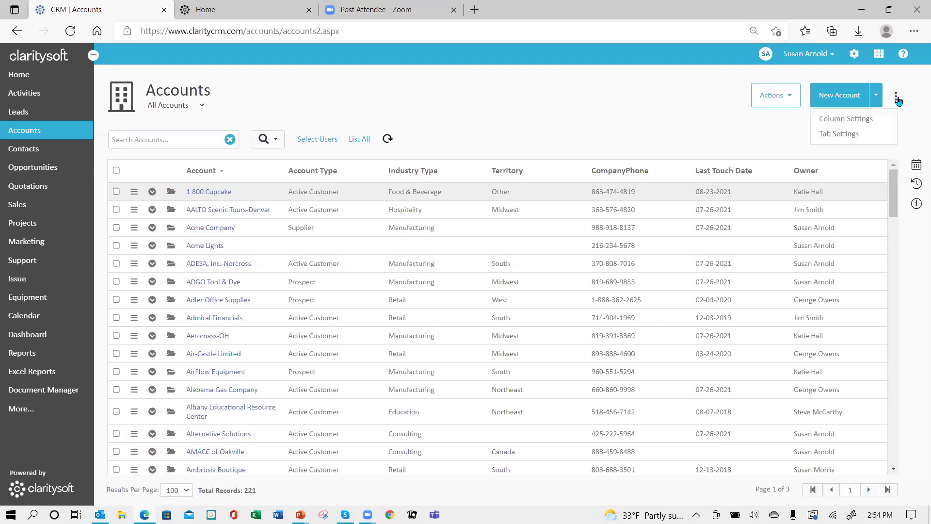
pyautogui.click(824, 140)
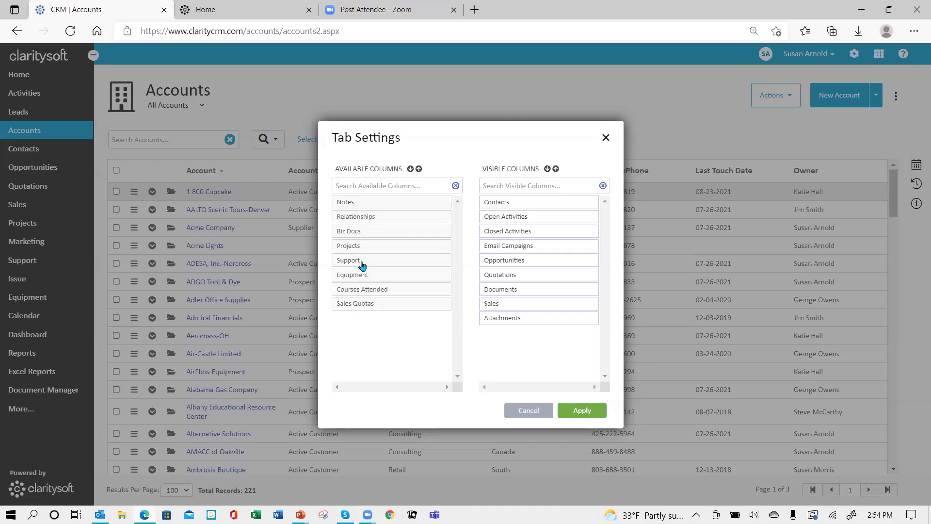
pyautogui.moveTo(360, 263); pyautogui.dragTo(516, 293)
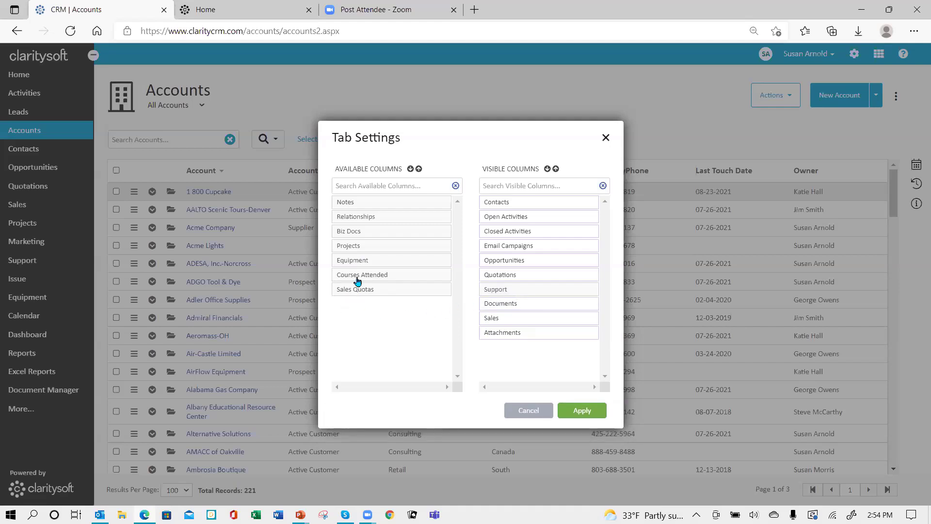
pyautogui.moveTo(361, 264); pyautogui.dragTo(526, 303)
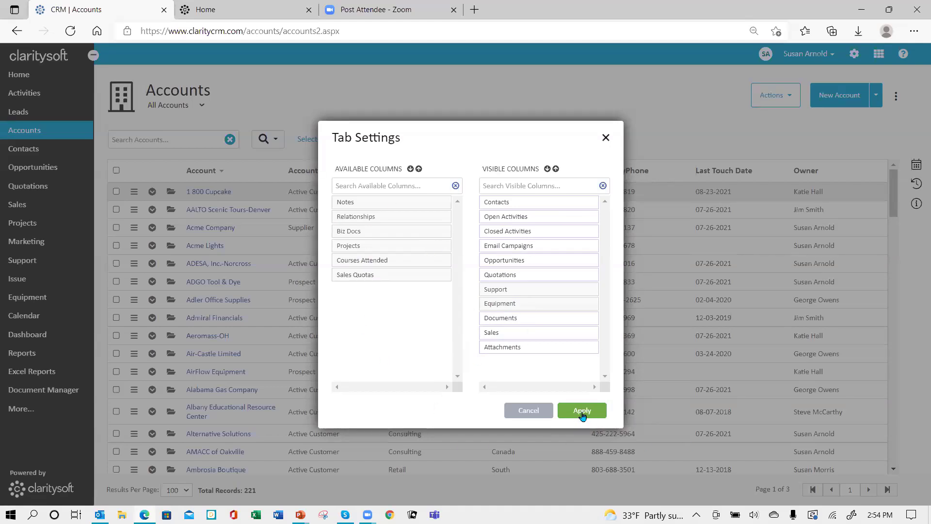
pyautogui.click(582, 412)
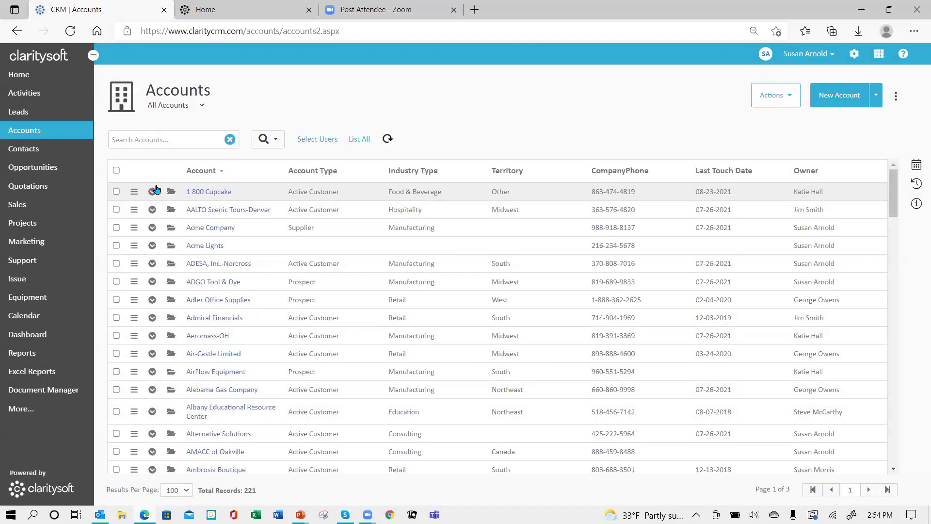
# - Check 1 800 Cupcake's new Support tab and its subtab column settings, leaving everything unchanged
pyautogui.click(173, 194)
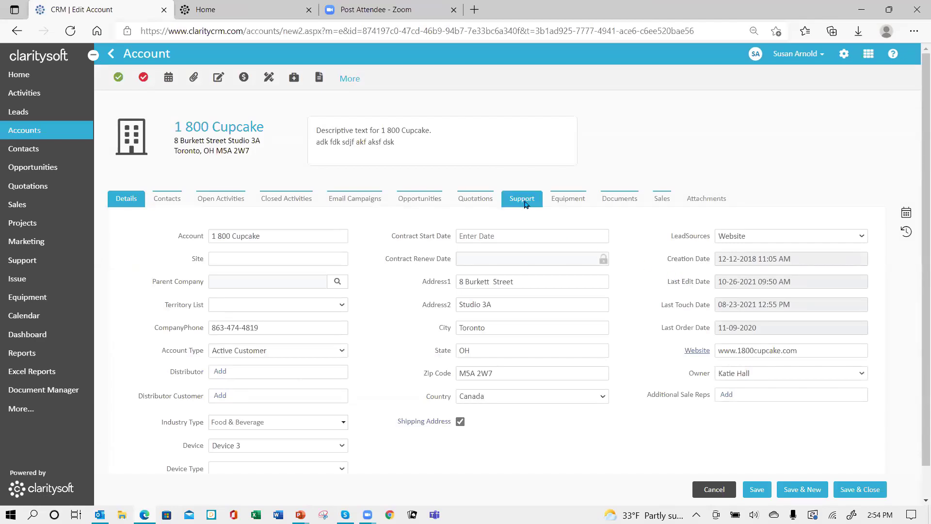
pyautogui.click(522, 201)
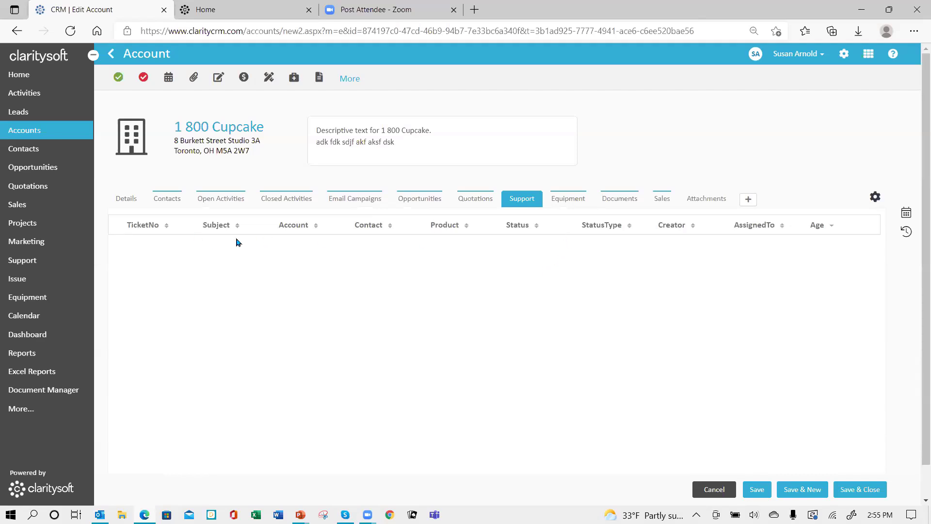
pyautogui.click(876, 199)
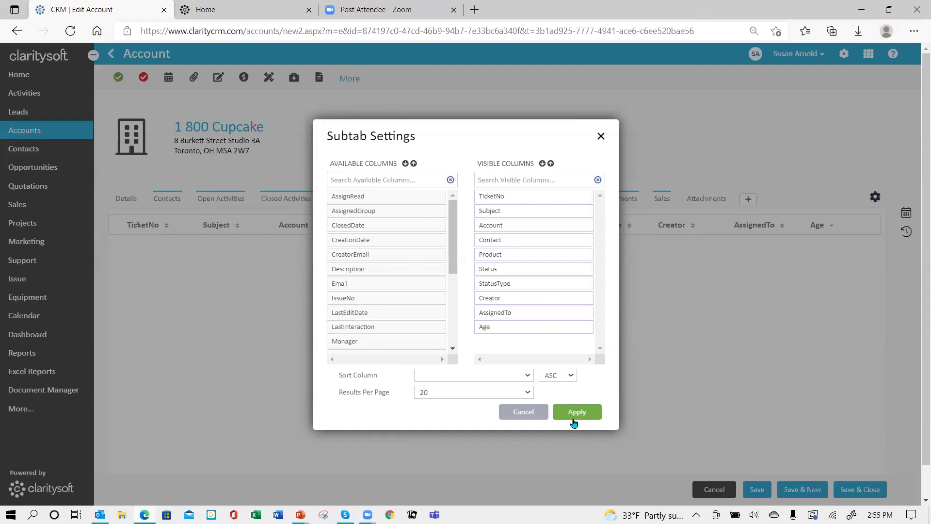
pyautogui.click(532, 415)
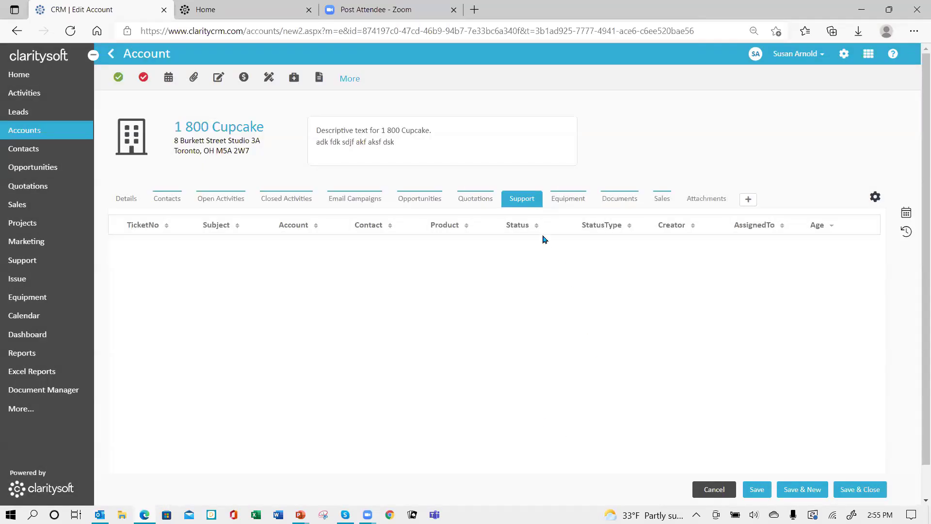
pyautogui.click(714, 489)
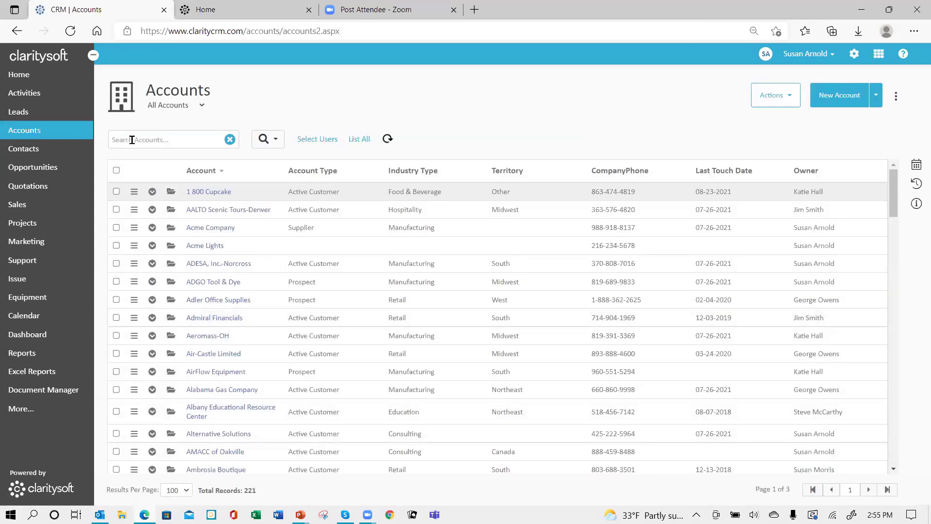
# - Search accounts for 'go', open Gorman Industries and show its Support tab tickets
pyautogui.click(130, 139)
pyautogui.write('gorman')
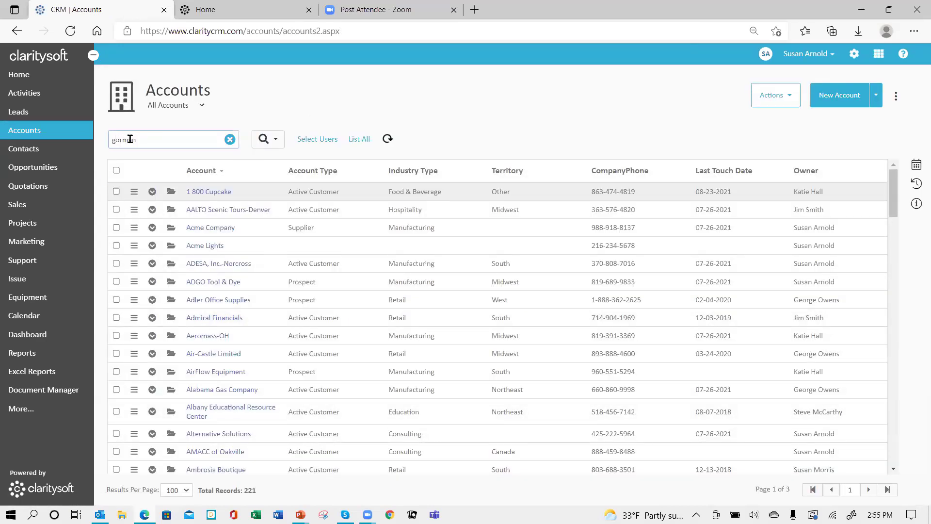
pyautogui.press('Return')
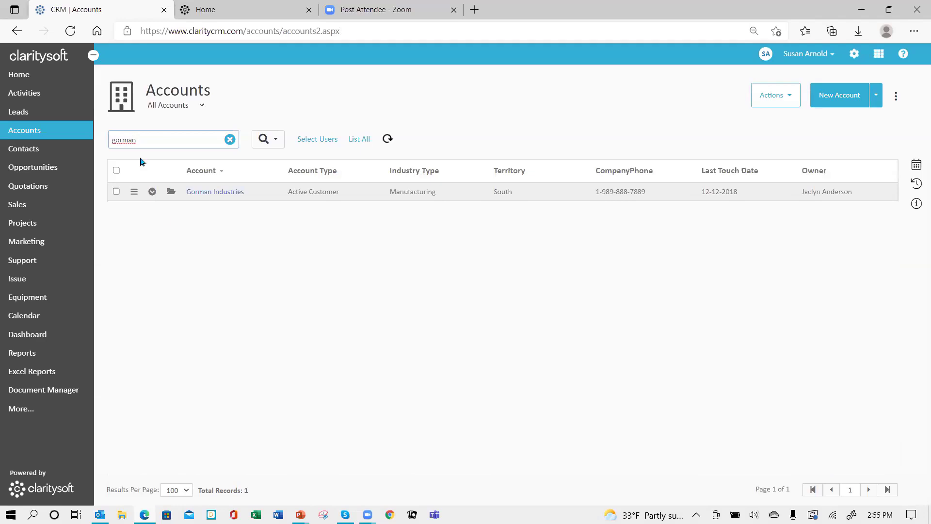
pyautogui.click(170, 192)
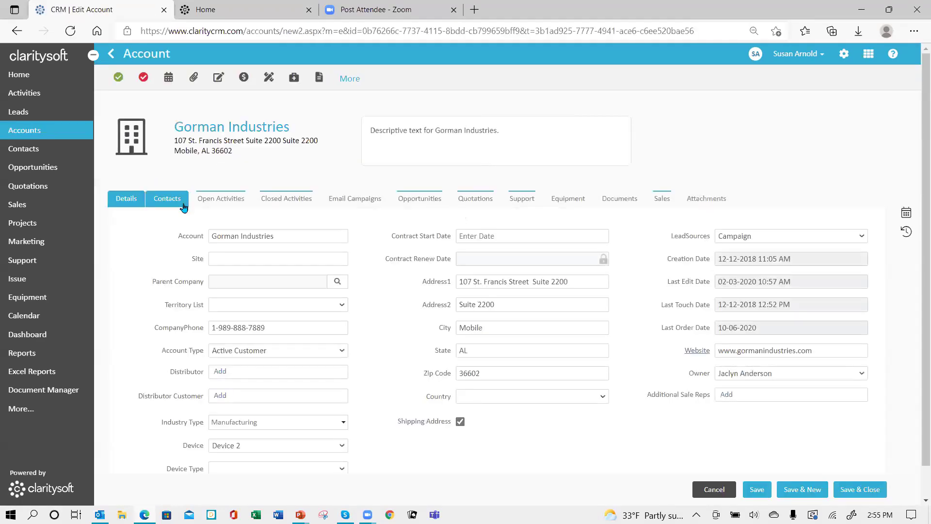
pyautogui.click(531, 202)
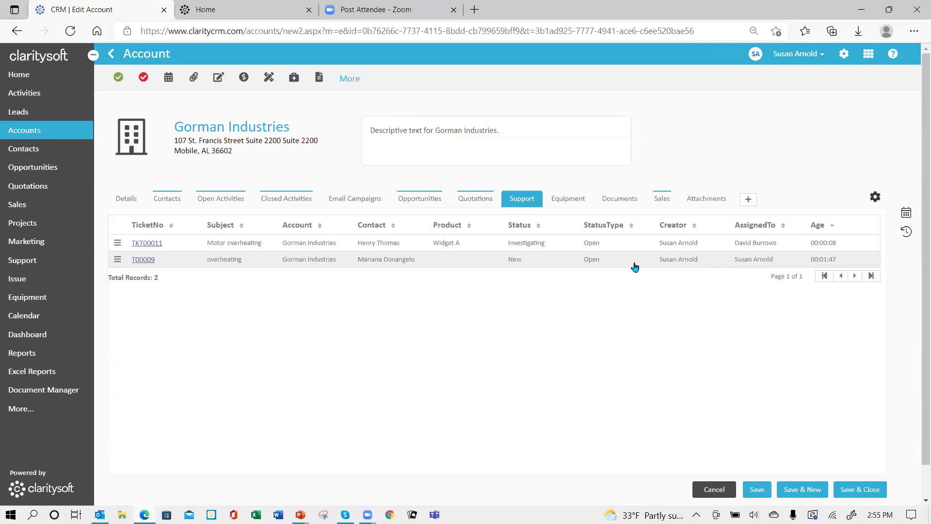
# - Start a new Gorman Industries ticket, look at its contact choices, then cancel it unsaved
pyautogui.click(747, 201)
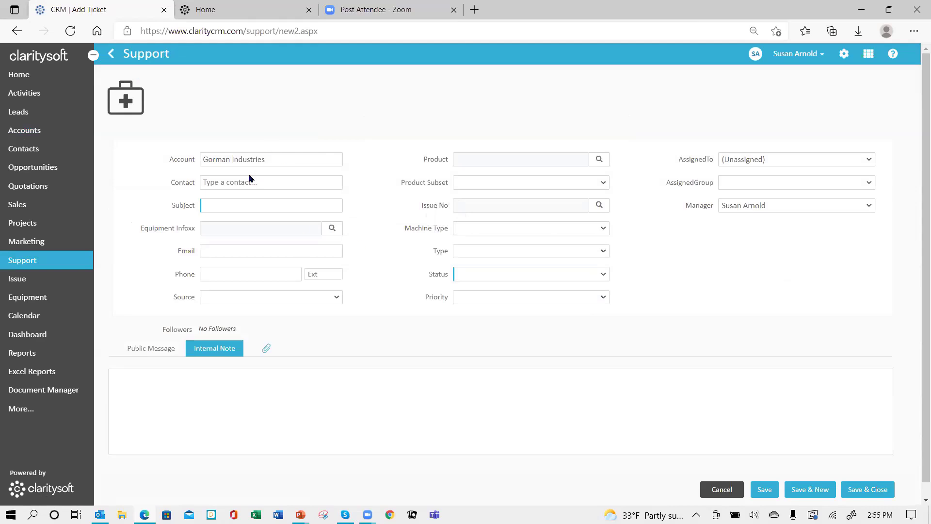
pyautogui.click(266, 184)
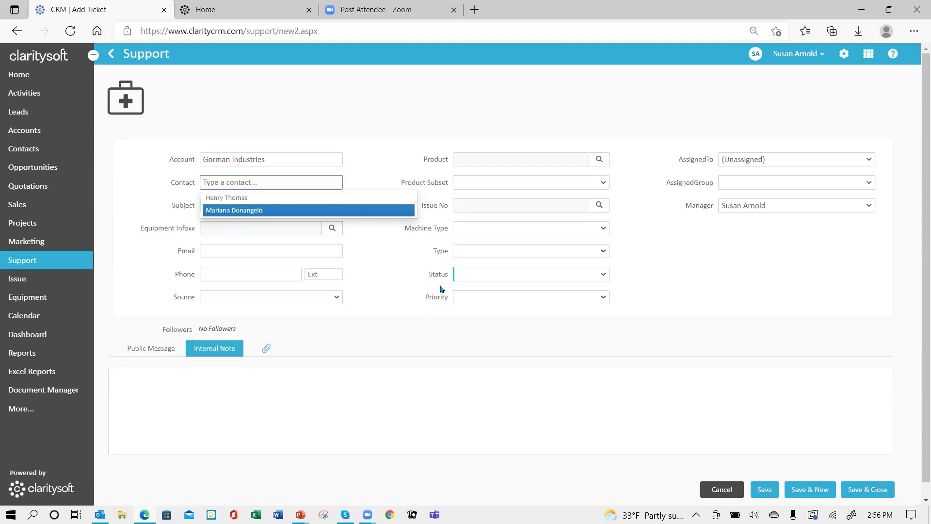
pyautogui.press('Tab')
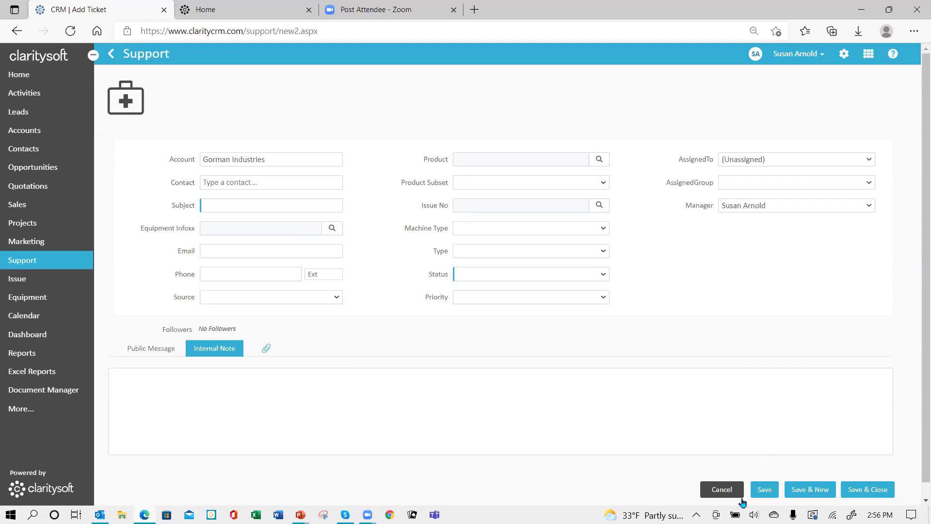
pyautogui.click(723, 490)
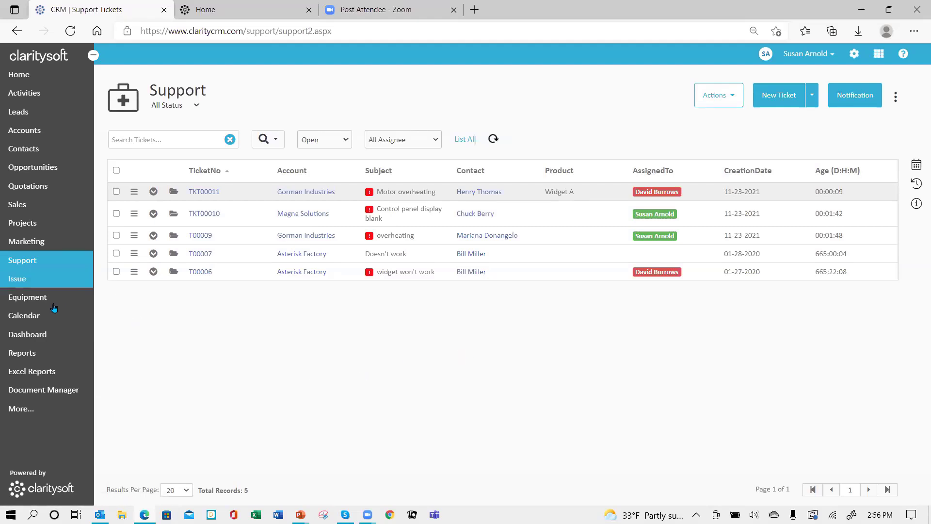
# - Open the Asterisk Factory equipment record and check its industry type and model (WB-4404) choices
pyautogui.click(27, 298)
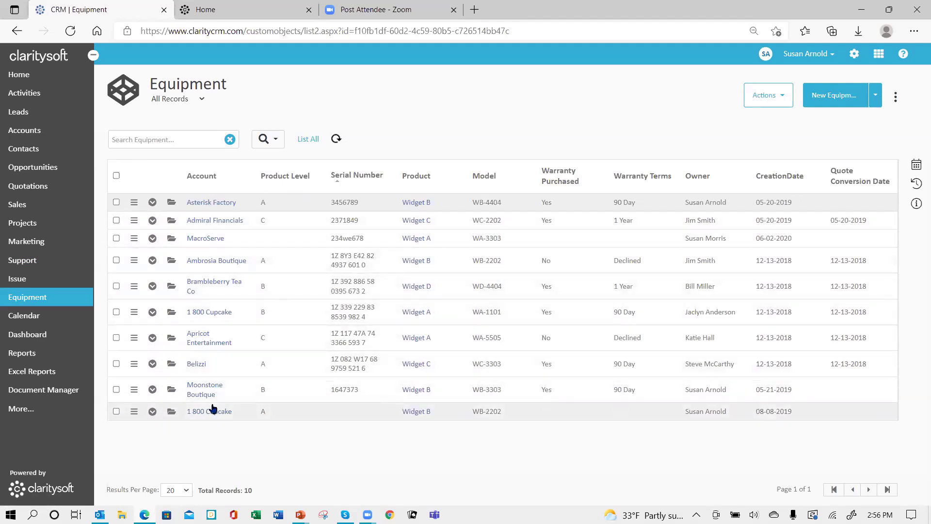
pyautogui.click(171, 202)
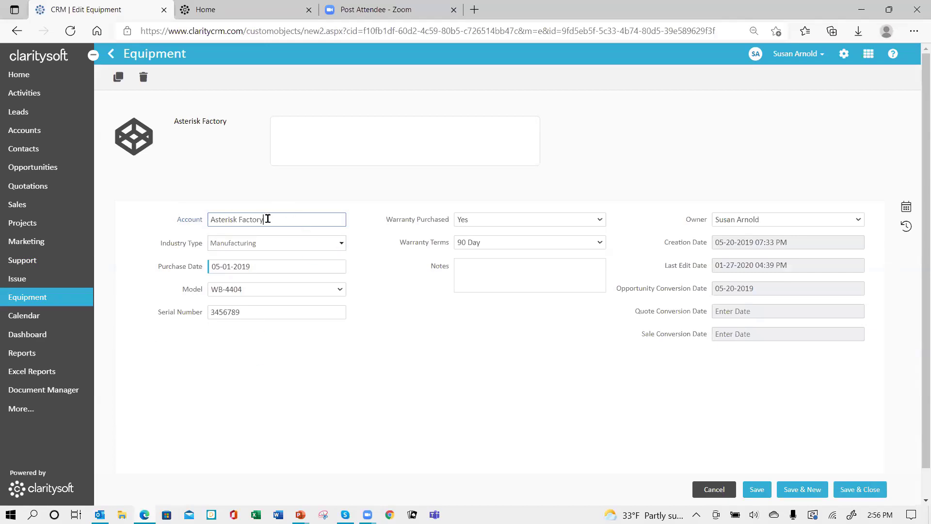
pyautogui.click(341, 245)
pyautogui.click(341, 246)
pyautogui.click(341, 291)
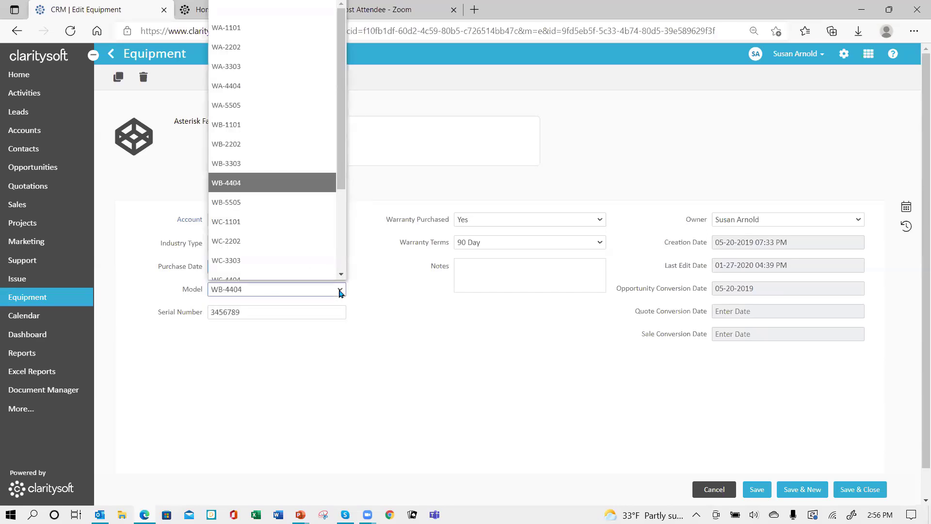
pyautogui.click(340, 291)
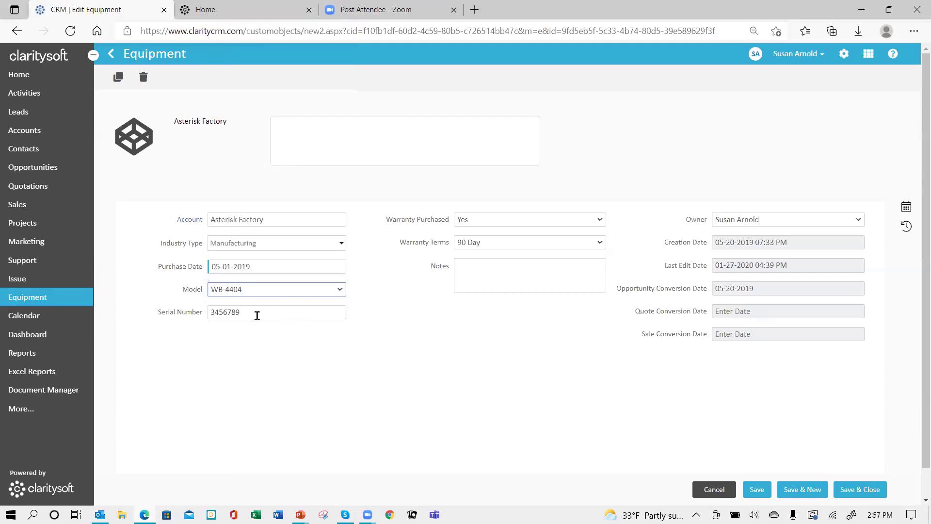
# - Check the warranty purchased (Yes) and term (90 Day) options, then leave the record unchanged
pyautogui.click(497, 222)
pyautogui.click(498, 222)
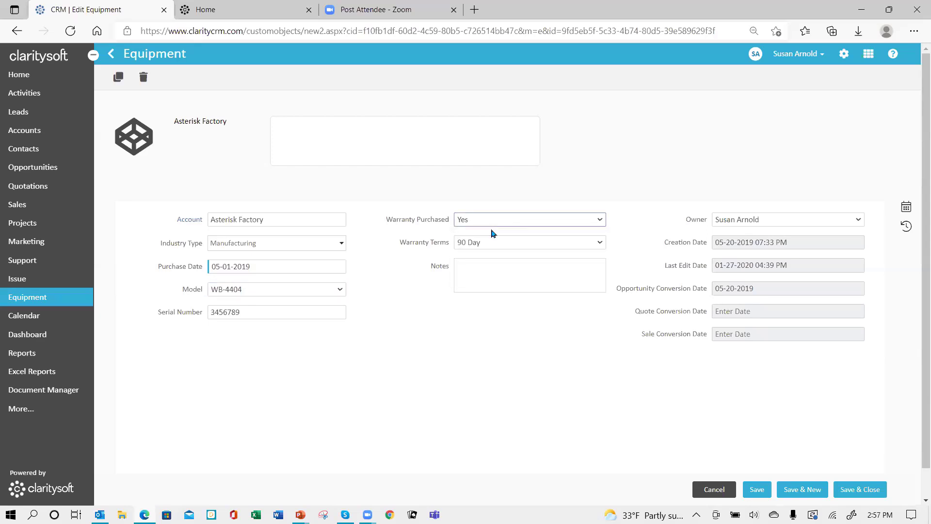
pyautogui.click(527, 246)
pyautogui.click(527, 245)
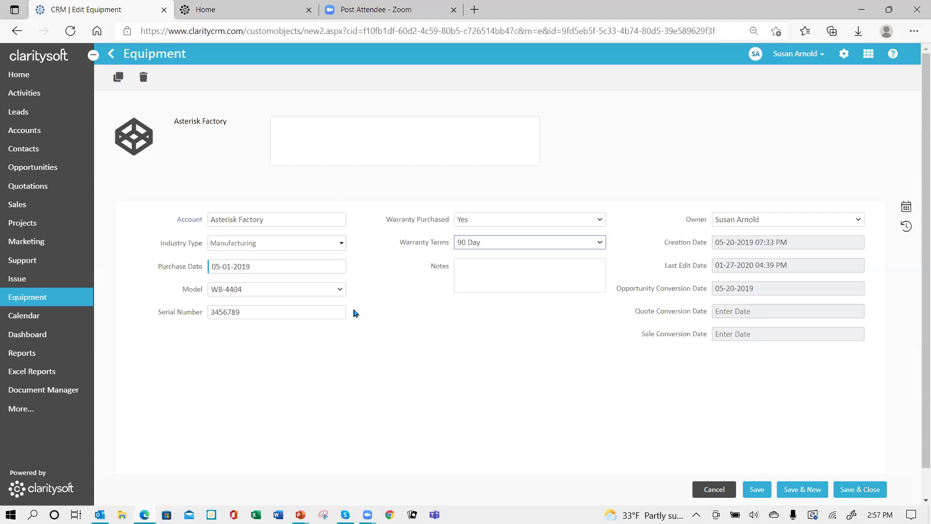
pyautogui.click(719, 491)
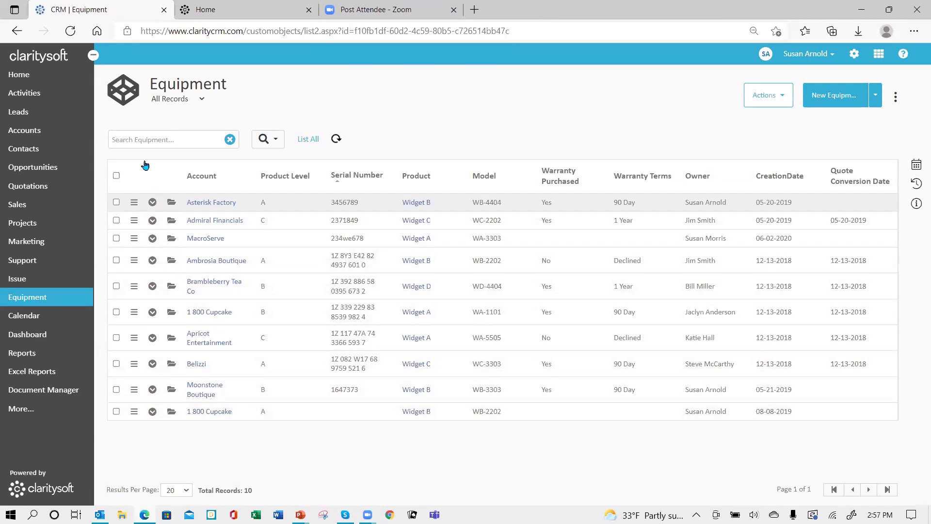
pyautogui.click(165, 139)
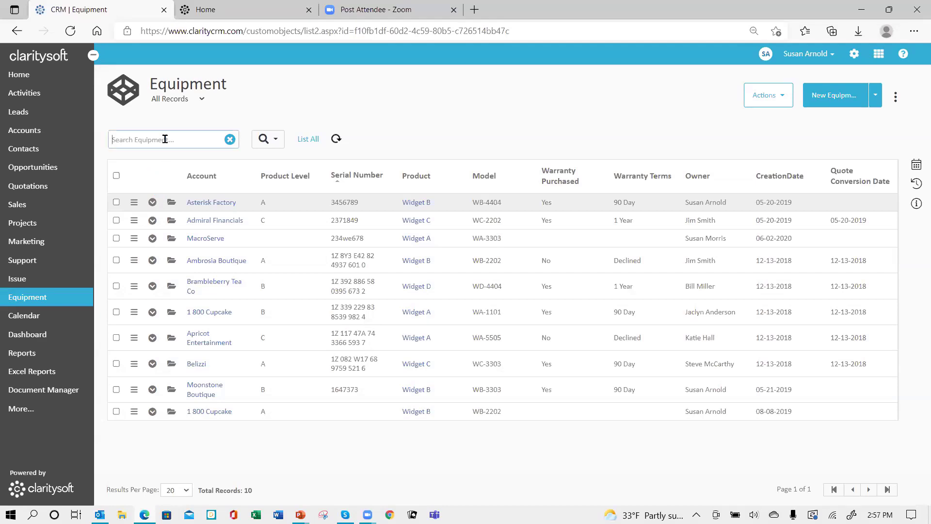
pyautogui.write('800-')
pyautogui.press('Return')
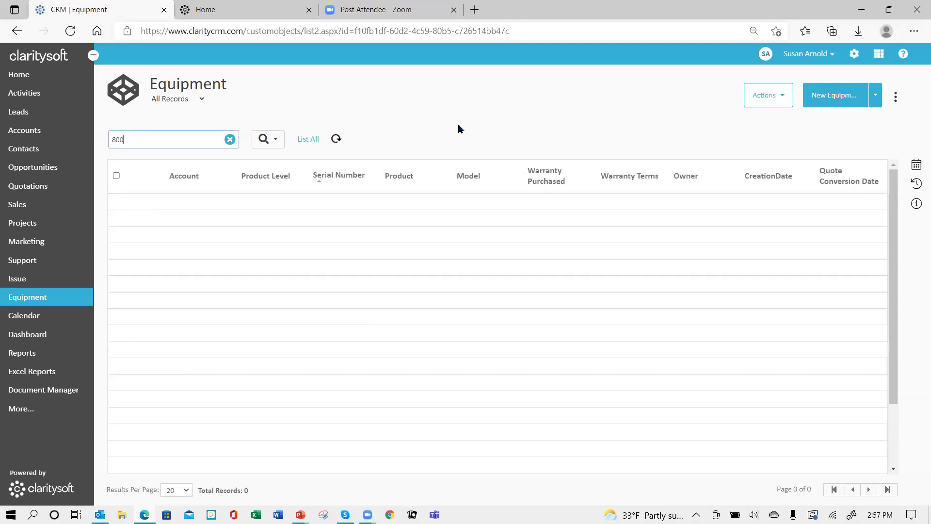
pyautogui.press('Return')
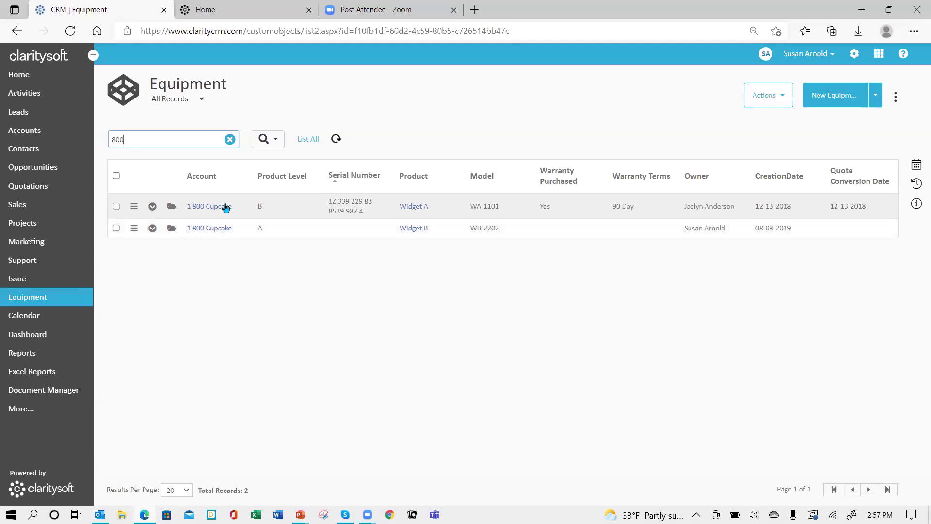
pyautogui.click(231, 140)
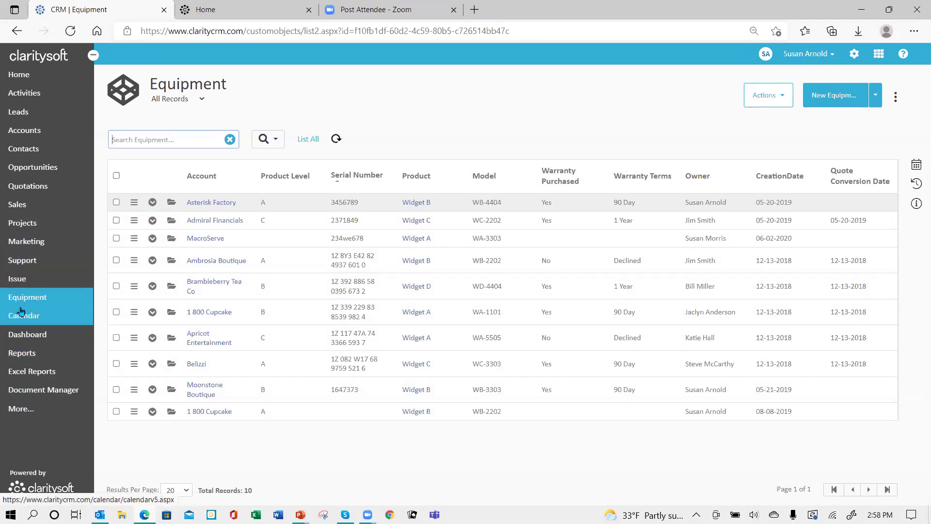
# - Attach equipment serial 1647373 to support ticket TKT00011 and leave the ticket
pyautogui.click(25, 262)
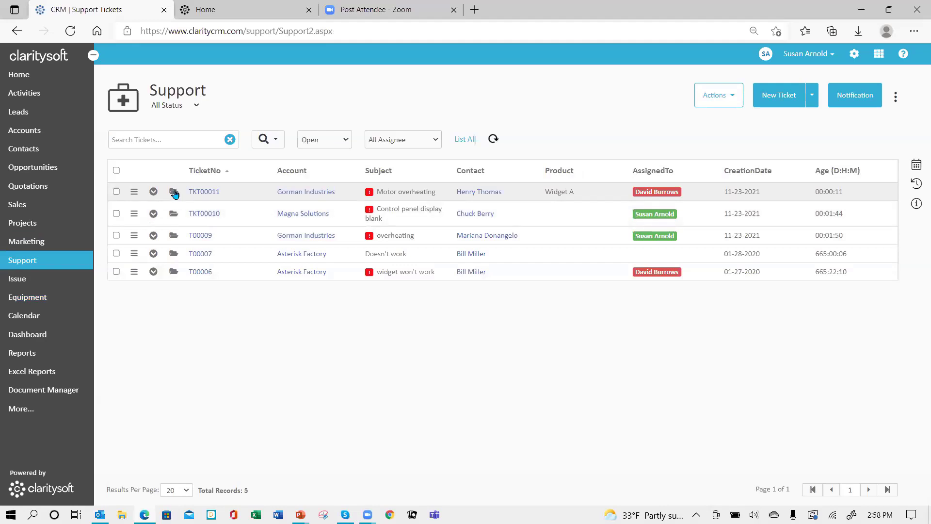
pyautogui.click(174, 192)
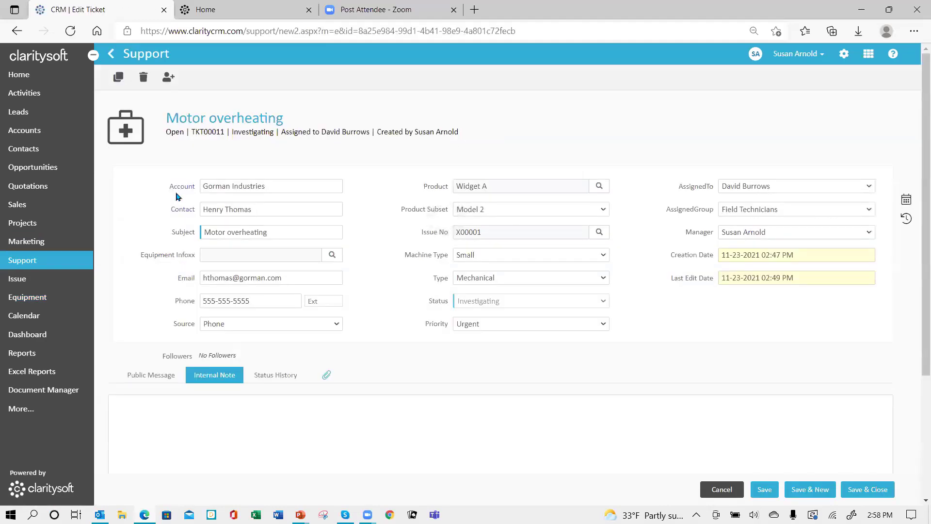
pyautogui.click(334, 258)
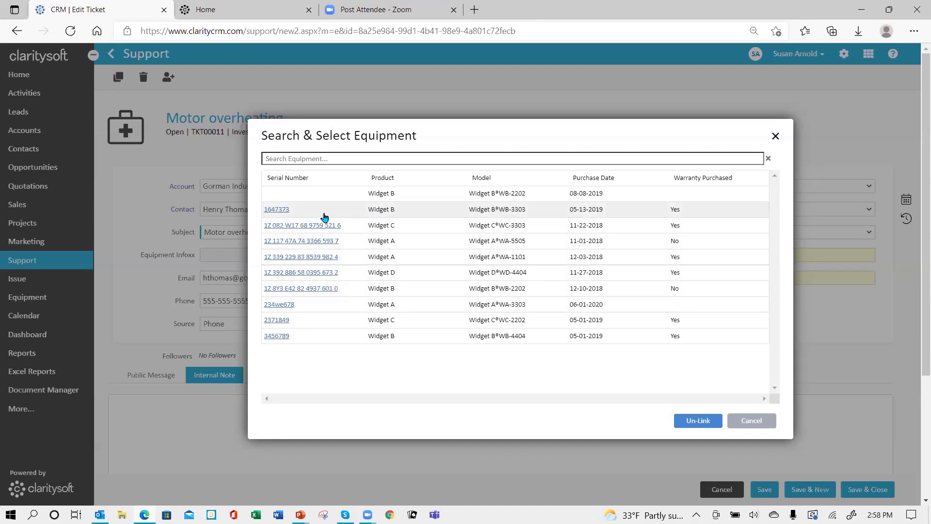
pyautogui.click(276, 210)
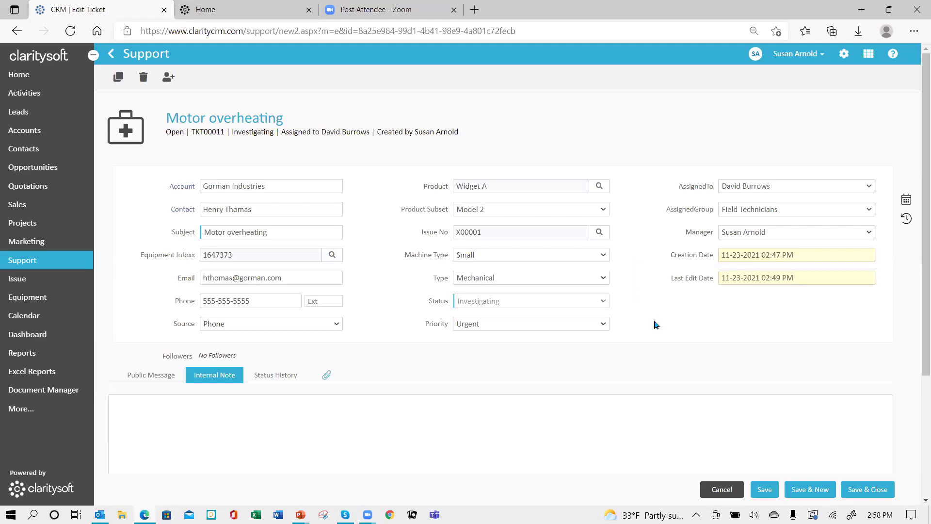
pyautogui.click(723, 490)
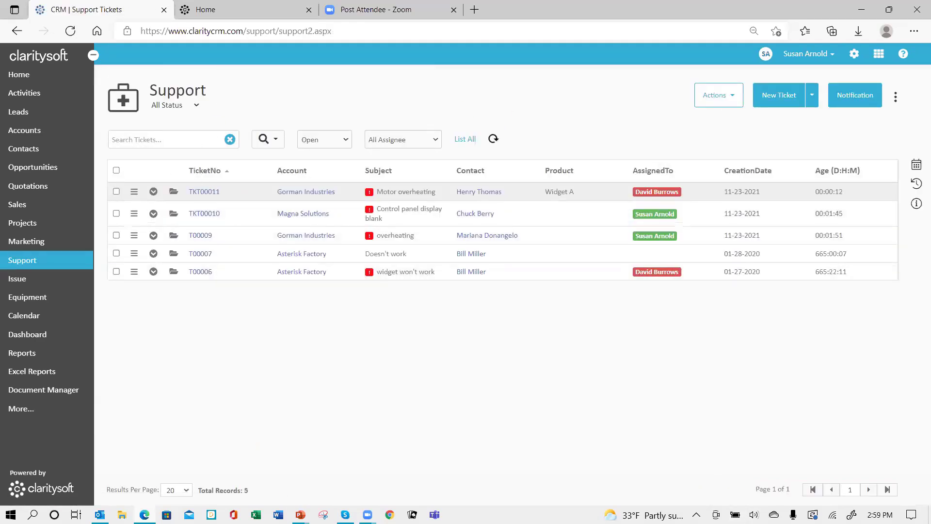
# - Return to the PowerPoint slideshow and advance to the closing 'Thank You for Attending!' slide
pyautogui.moveTo(300, 513)
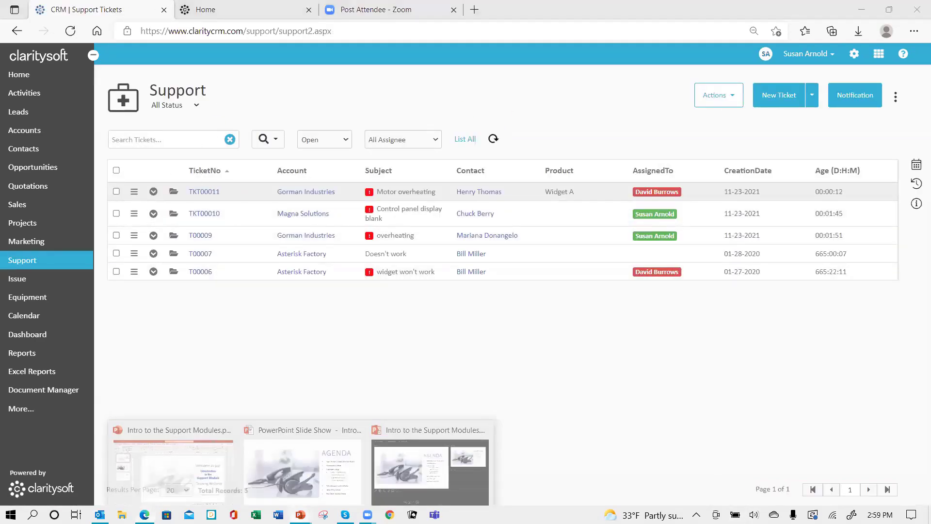
pyautogui.click(294, 478)
pyautogui.click(478, 422)
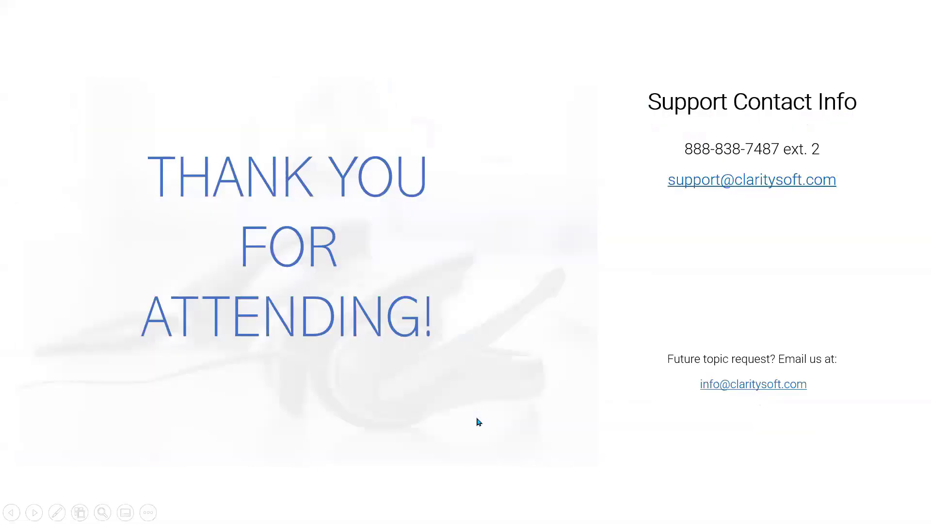